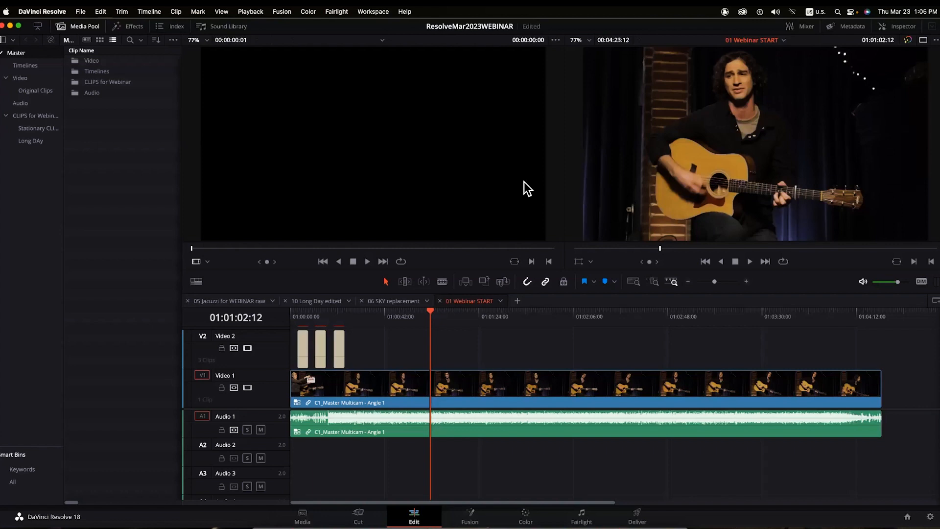
- Save the ResolveMar2023WEBINAR project, quit Resolve, and relaunch it from the Dock
key("super+s")
key("super+q")
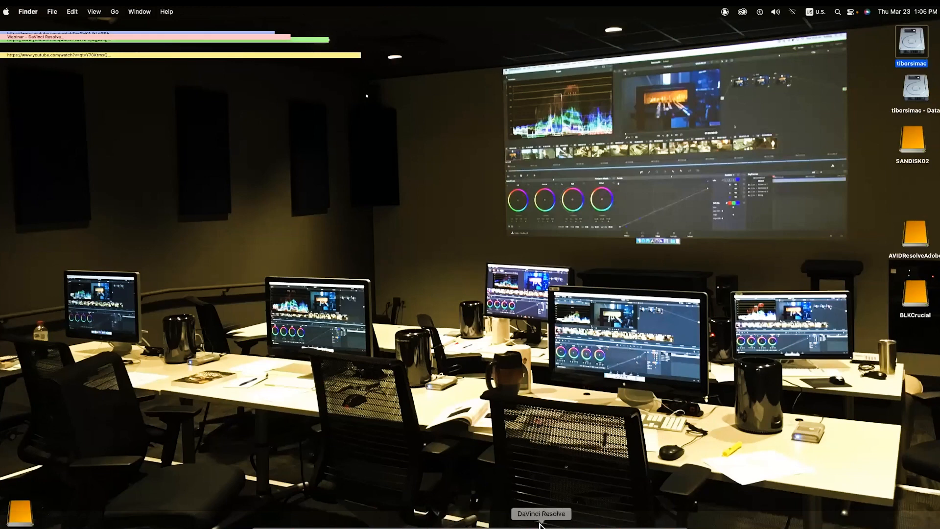
left_click(540, 524)
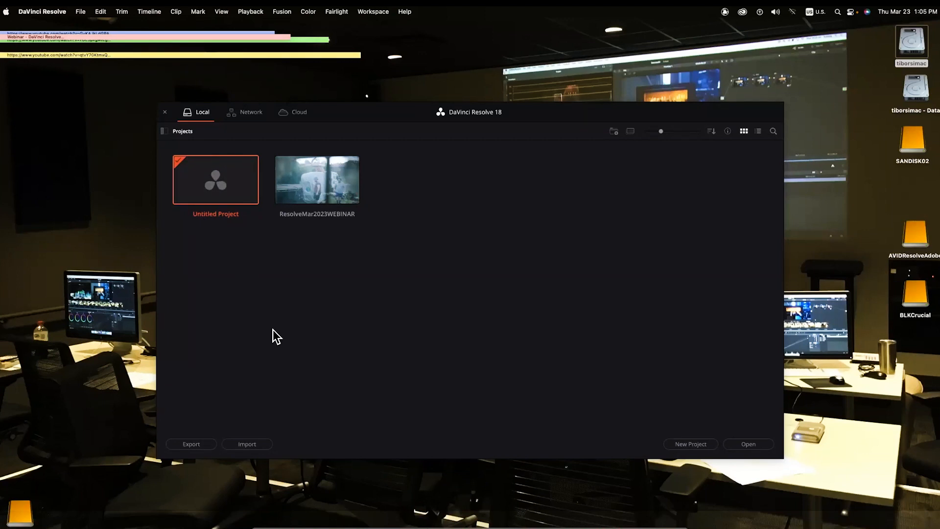
right_click(217, 178)
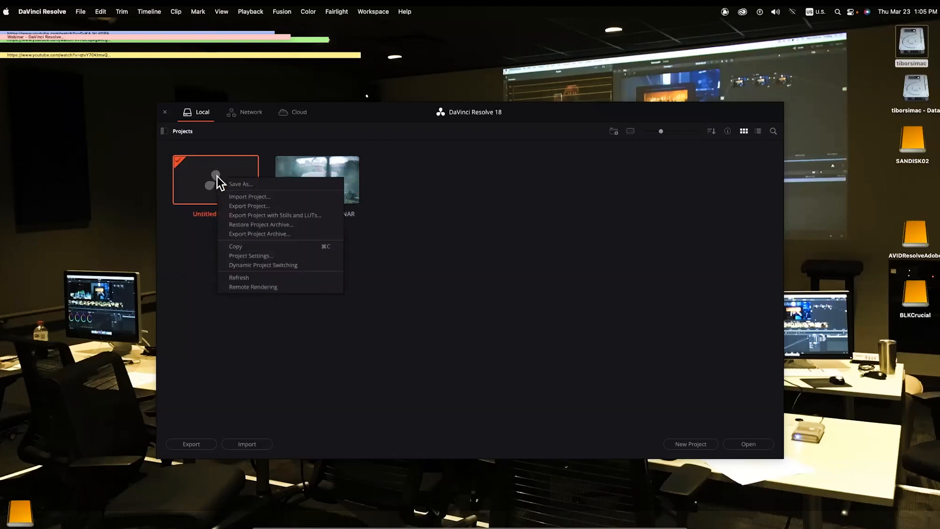
left_click(270, 254)
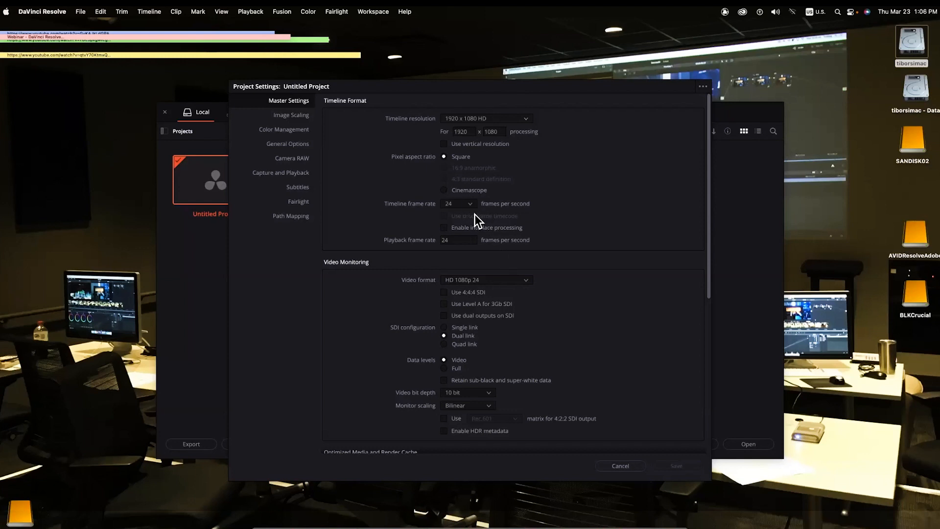
left_click(469, 203)
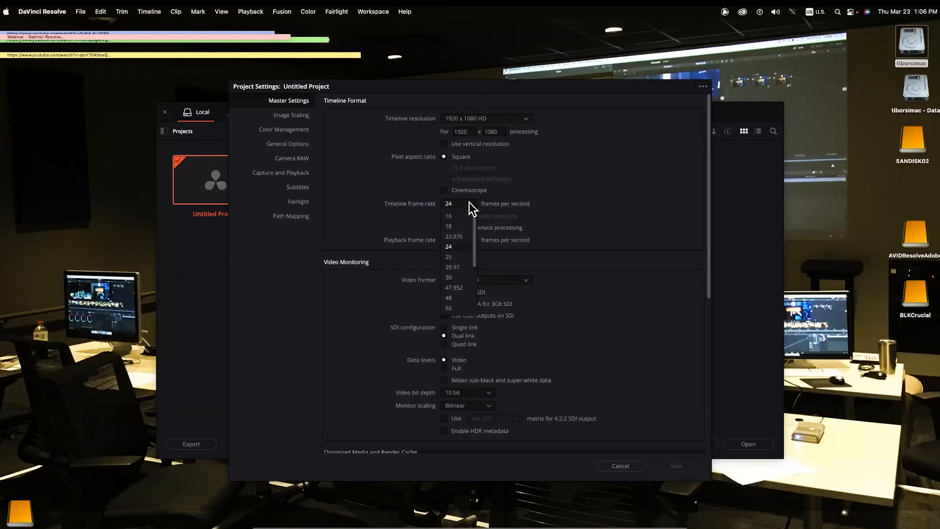
left_click(569, 177)
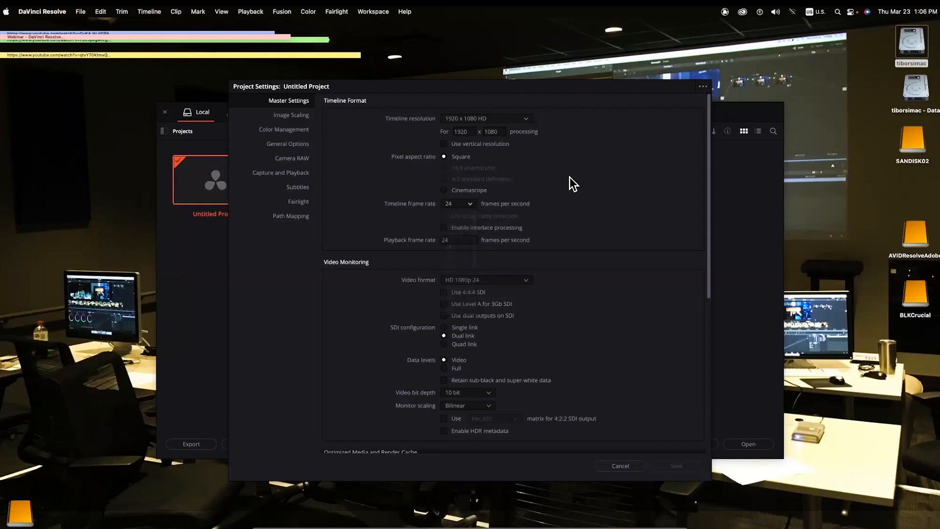
left_click(524, 117)
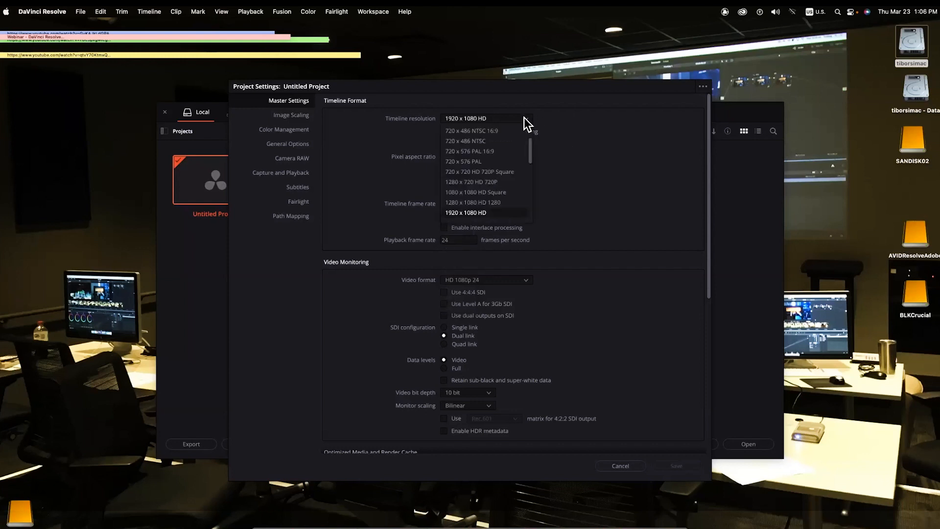
scroll(529, 216, "down", 2)
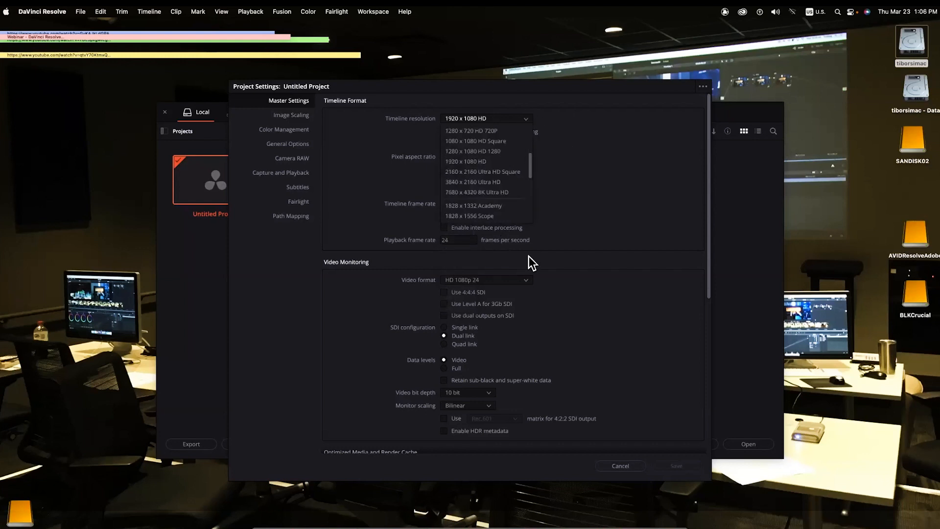
scroll(529, 257, "down", 4)
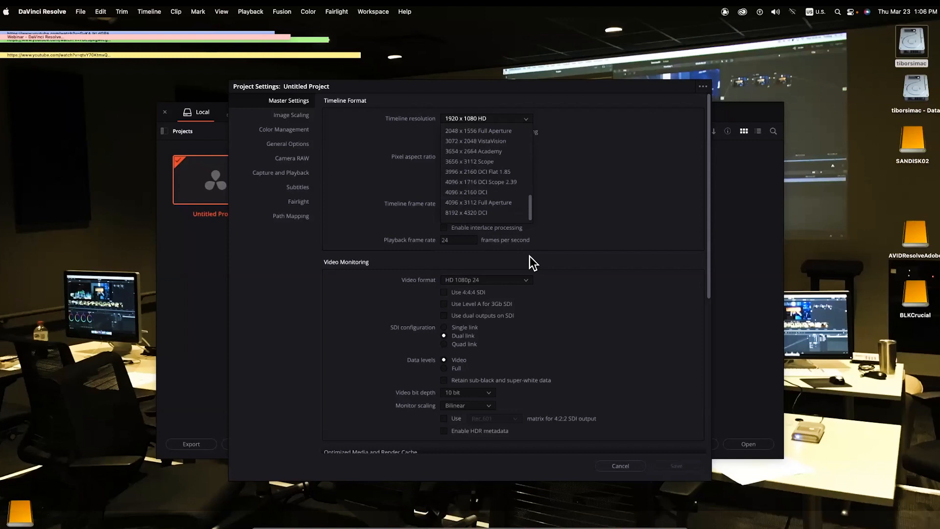
scroll(589, 167, "up", 6)
left_click(589, 167)
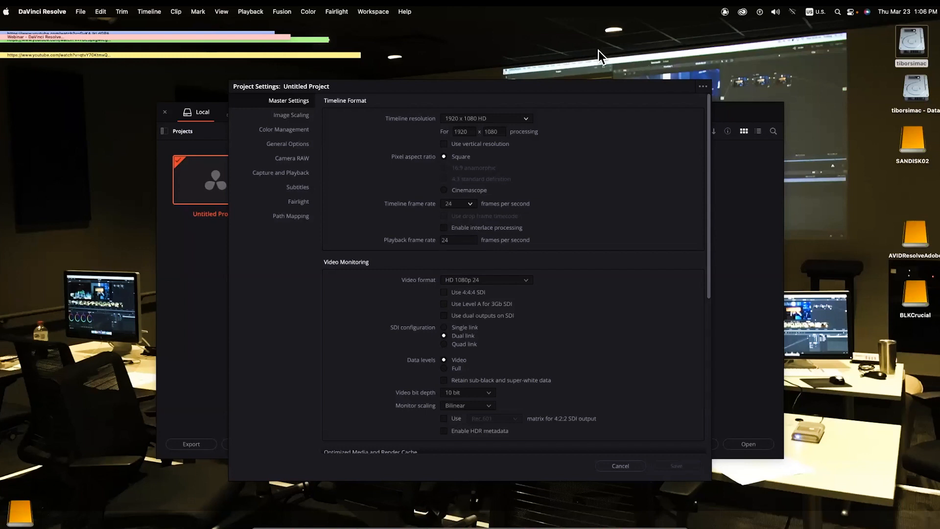
left_click(616, 466)
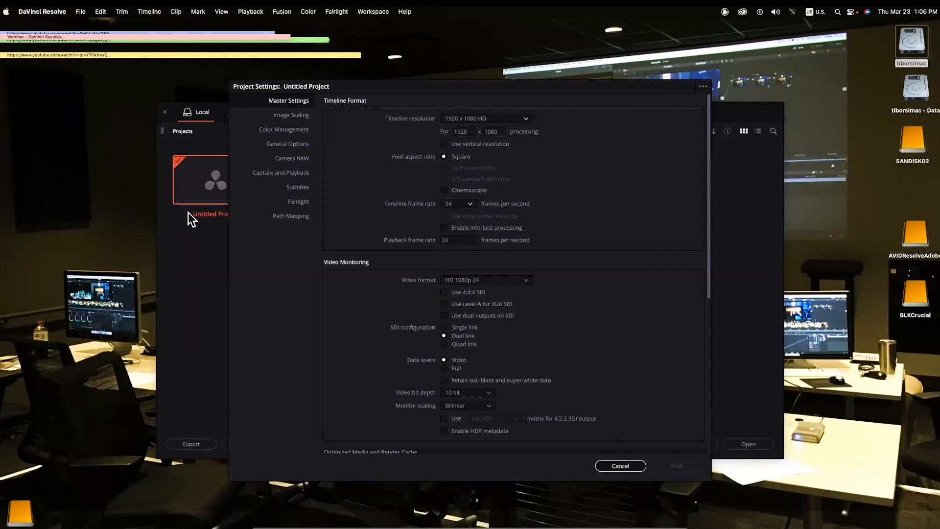
right_click(222, 178)
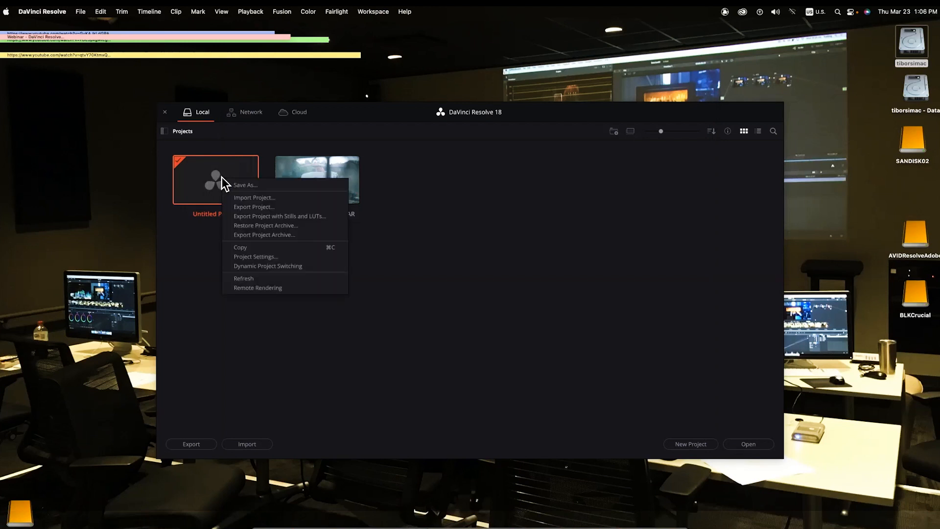
- Open the empty Untitled Project and tour the Media, Cut, Edit, Fusion, Color, Fairlight and Deliver pages
left_click(207, 183)
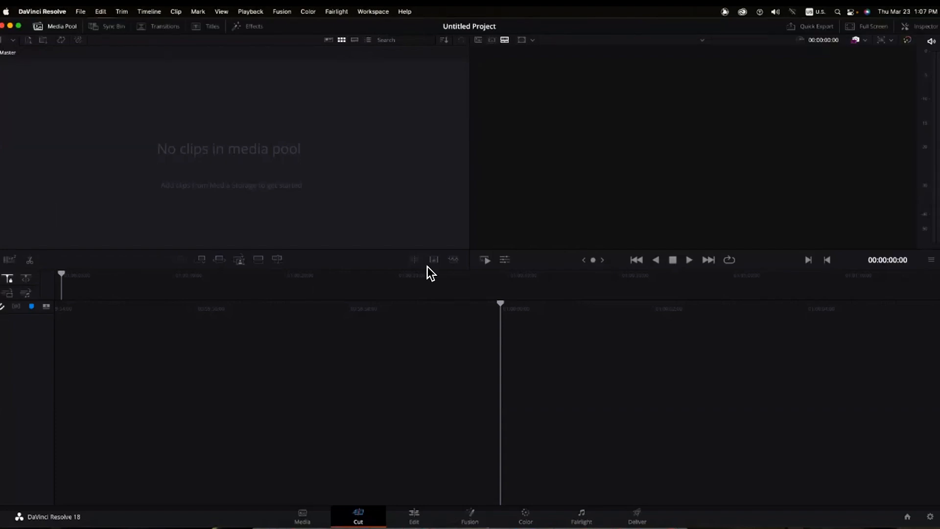
left_click(302, 518)
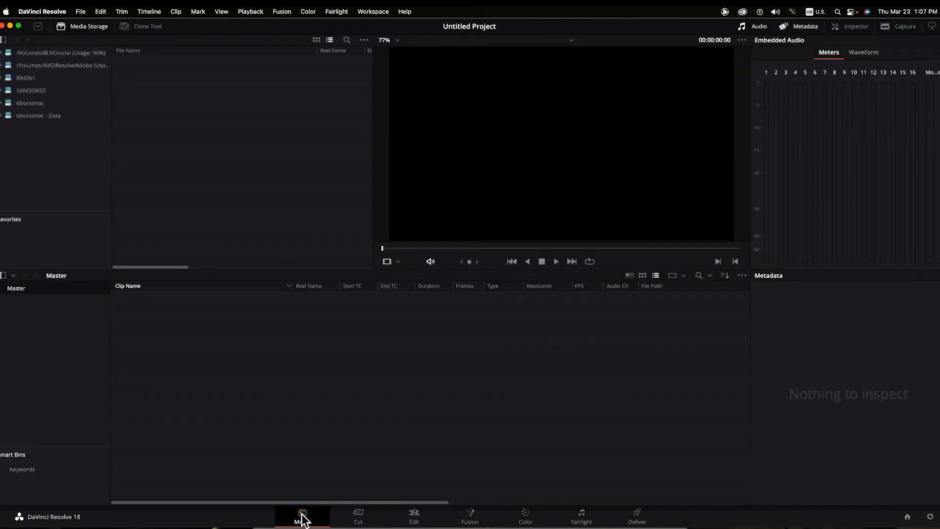
left_click(358, 518)
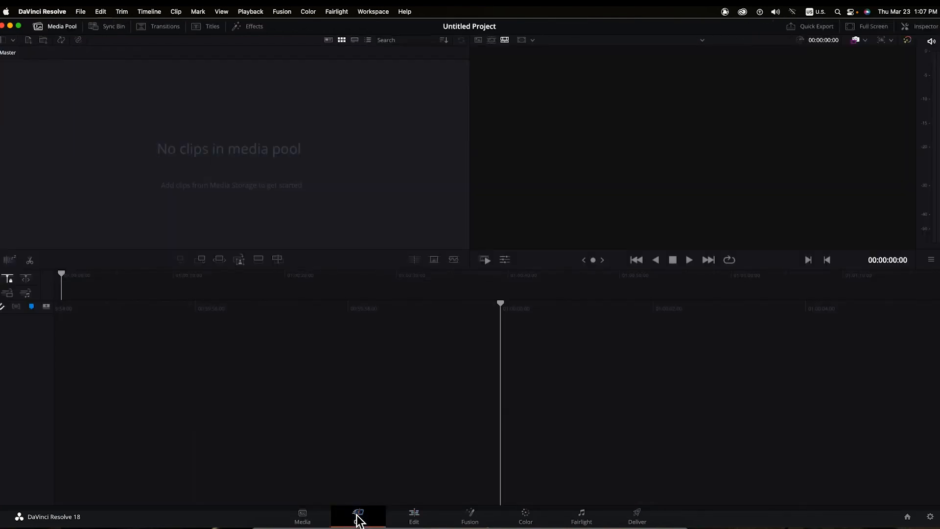
left_click(413, 518)
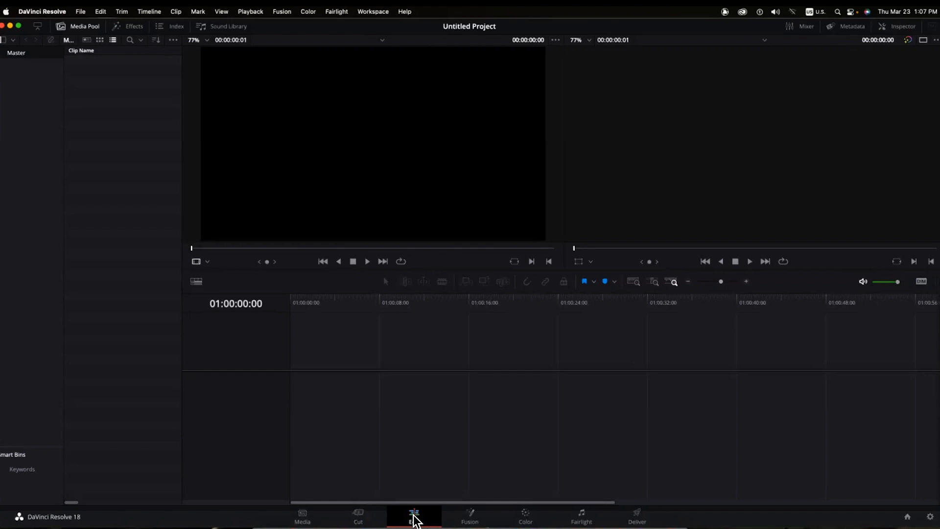
left_click(494, 515)
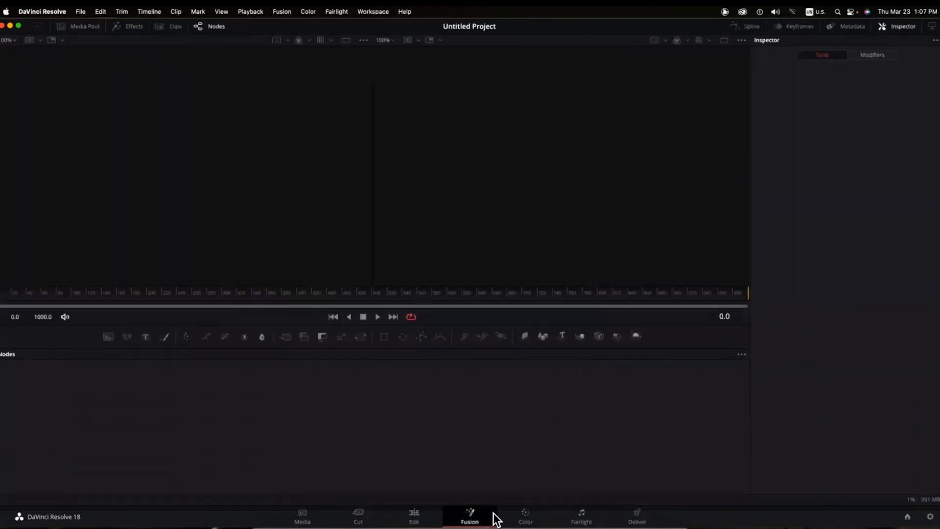
left_click(524, 517)
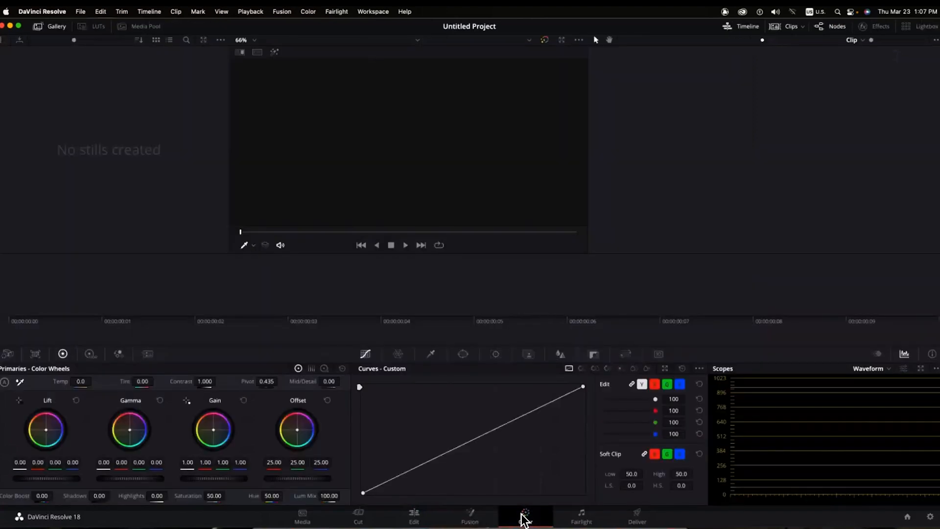
left_click(582, 517)
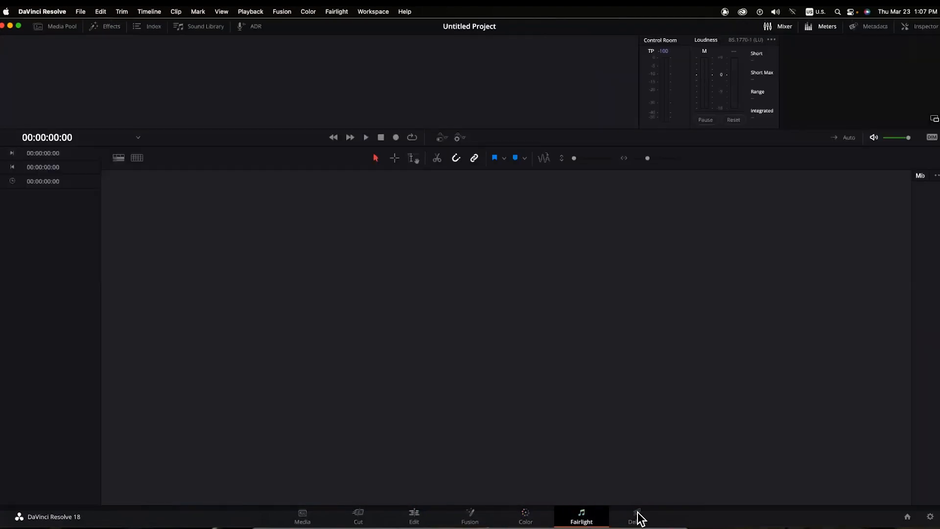
left_click(637, 519)
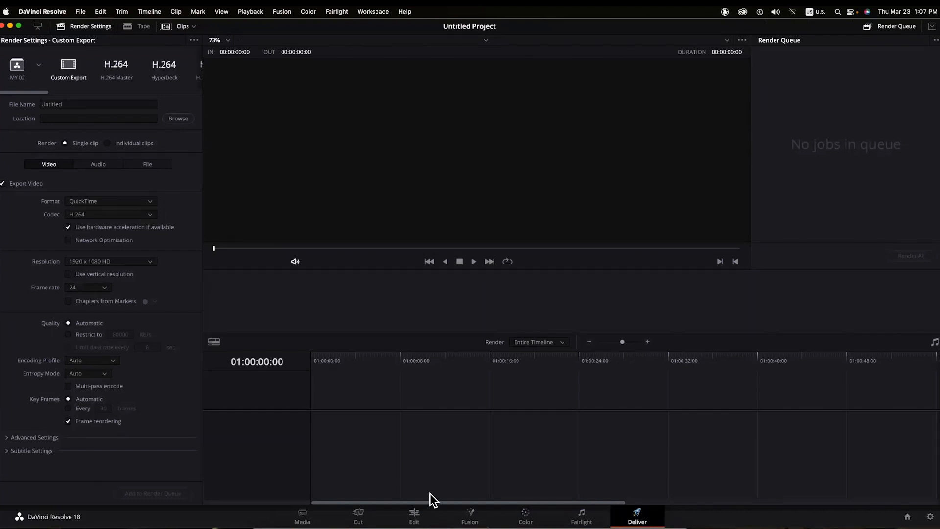
- Check the Media Pool's import options on the Media page, then bring back the project list
left_click(302, 518)
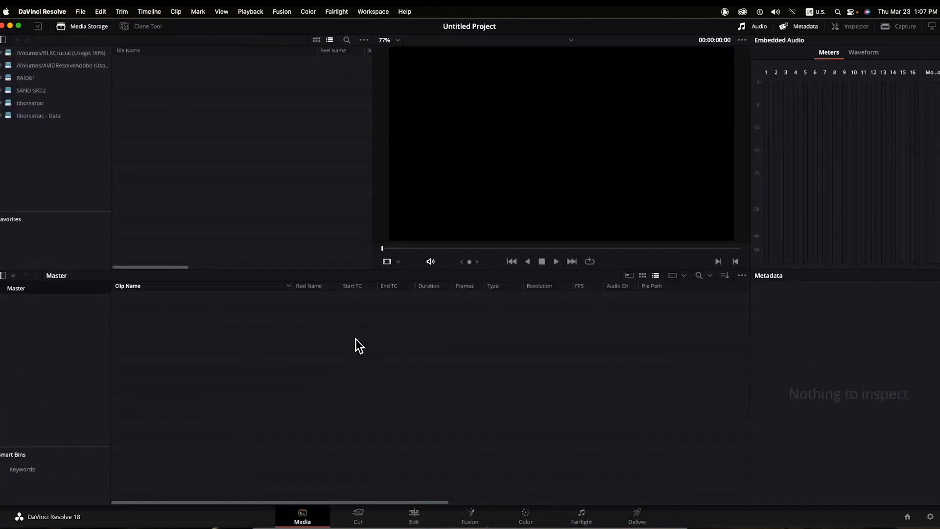
right_click(280, 337)
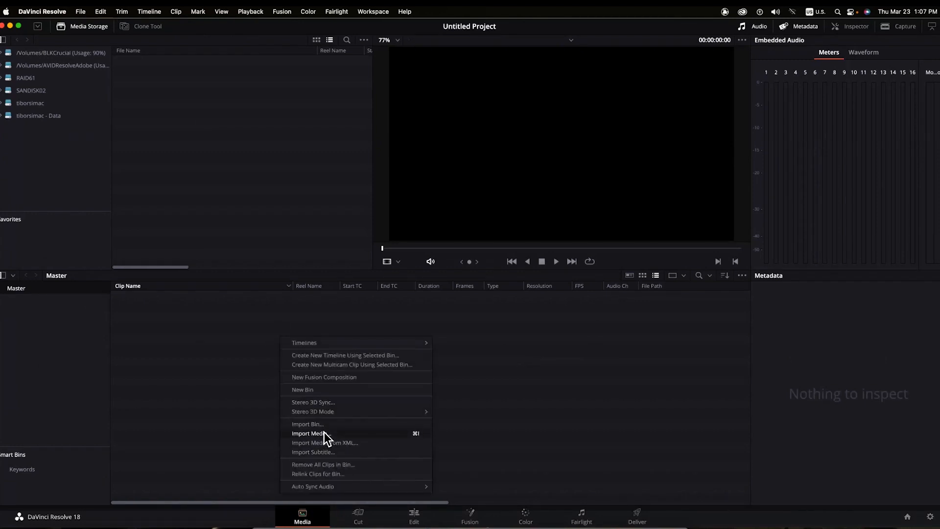
left_click(541, 389)
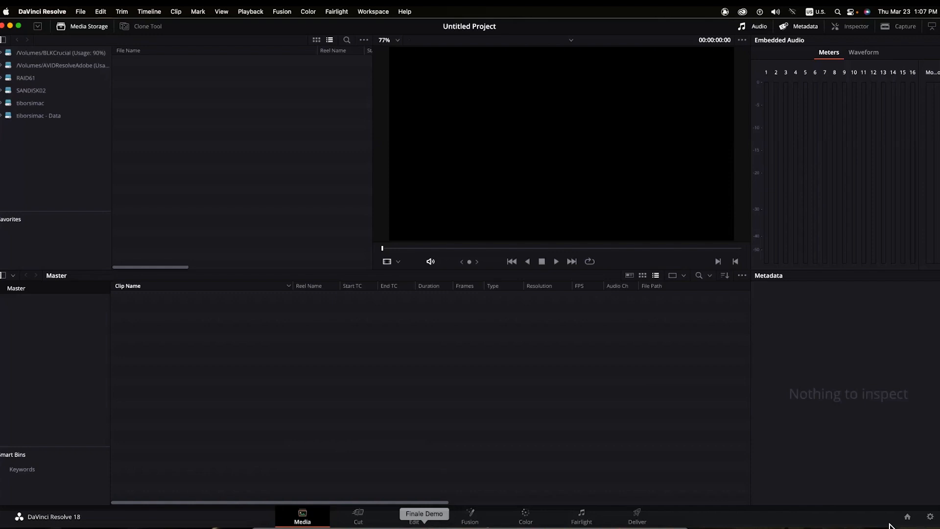
left_click(907, 517)
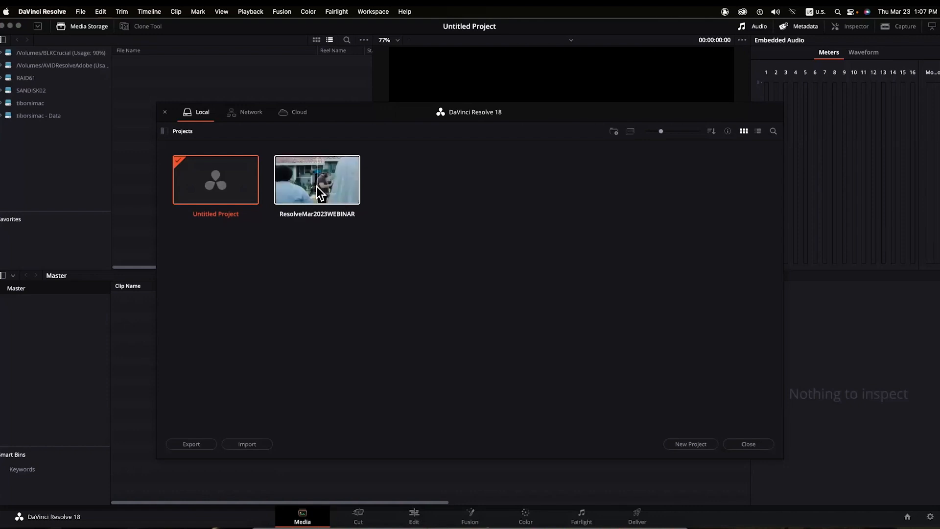
- Open ResolveMar2023WEBINAR on the Edit page, load 01 Webinar START, and park on the Today's Topics title
double_click(316, 187)
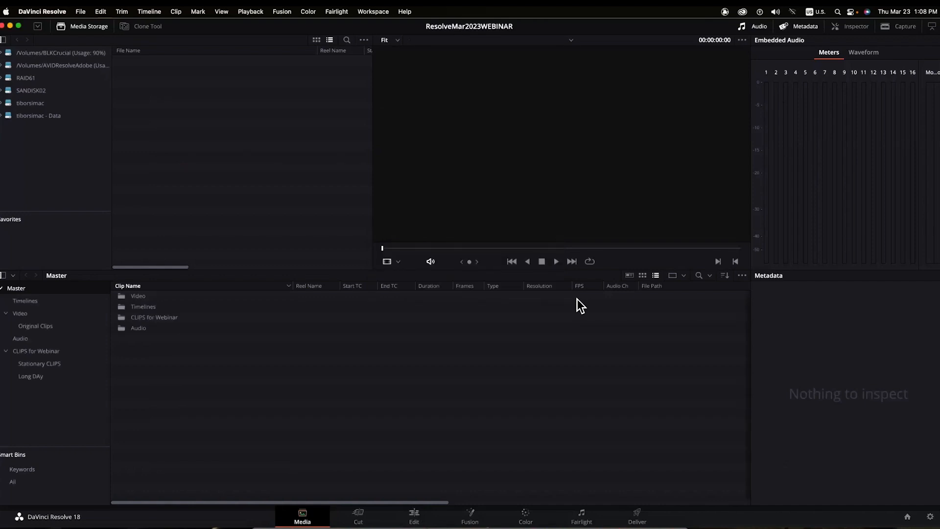
left_click(414, 516)
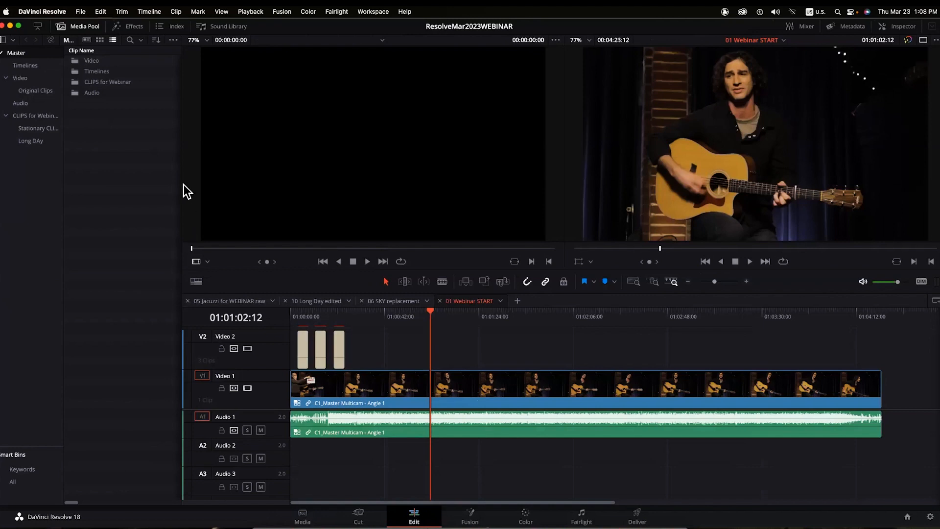
left_click(24, 65)
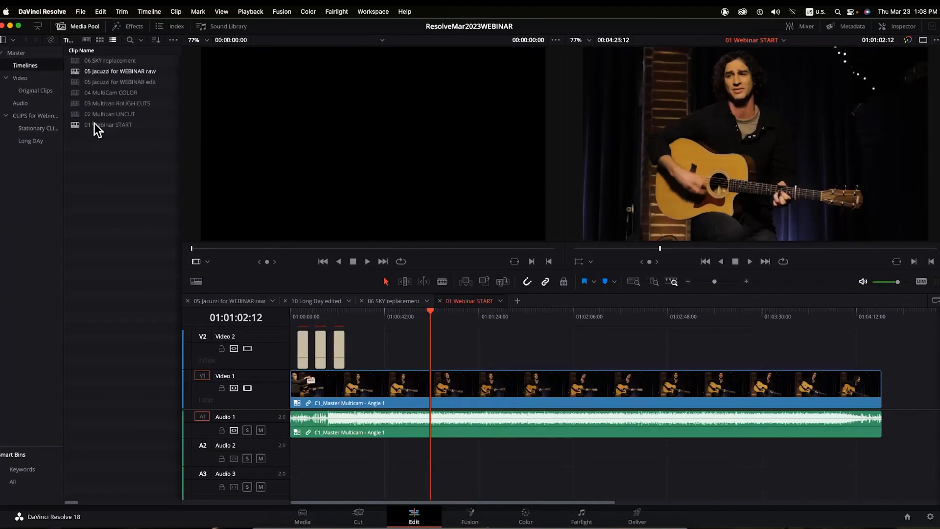
left_click(76, 126)
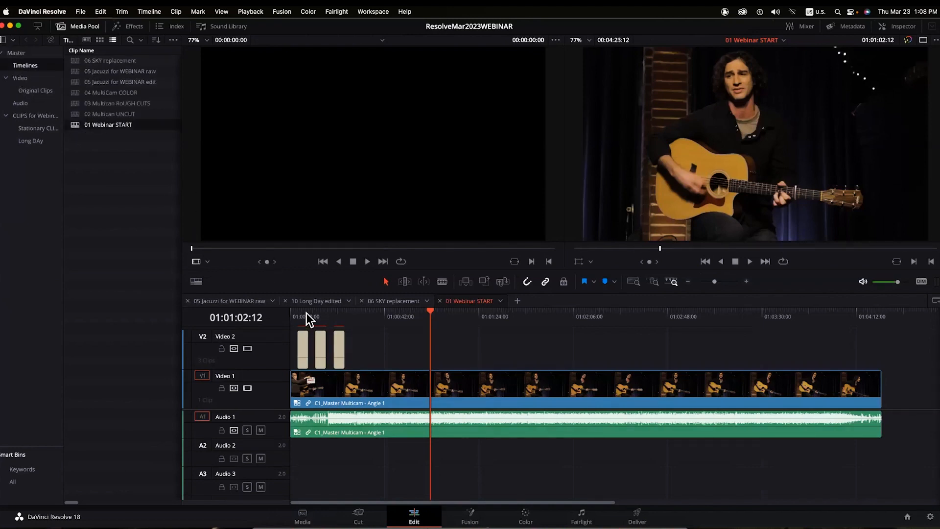
left_click_drag(304, 312, 315, 314)
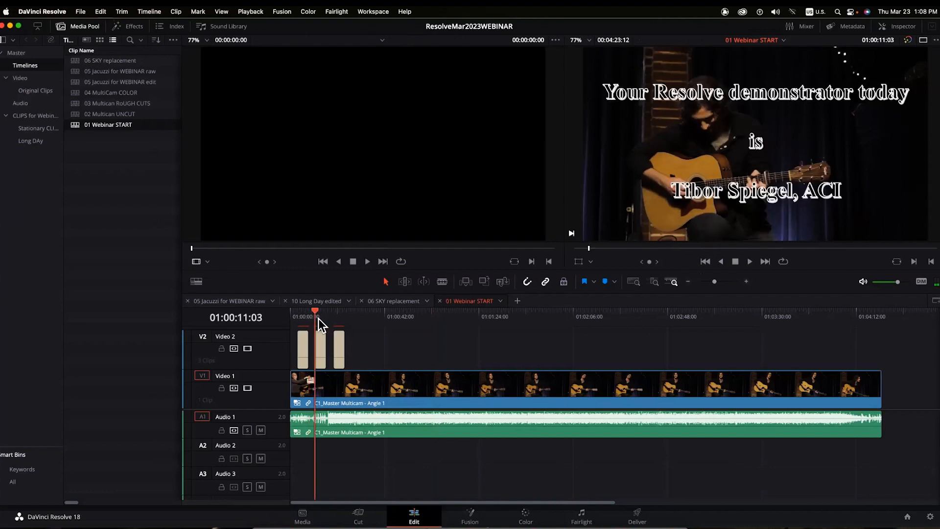
key("Down")
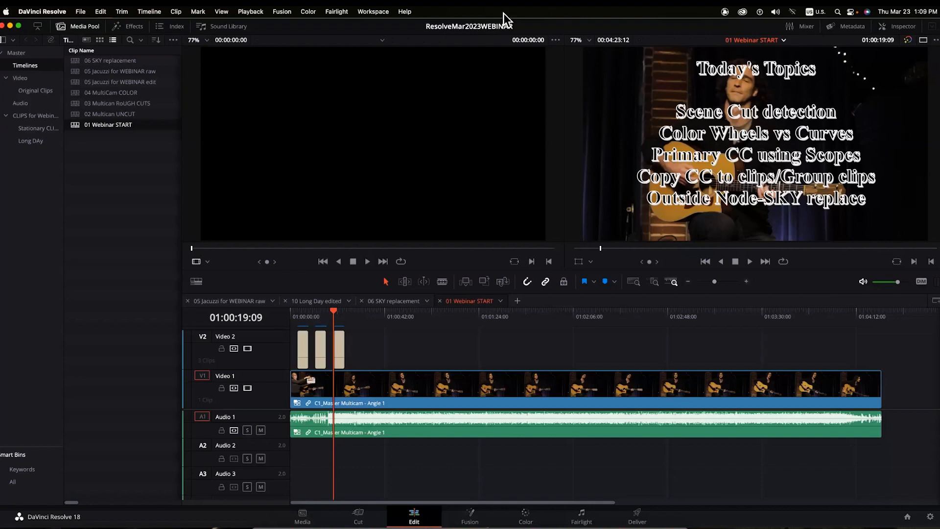
- In the Long DAy bin, delete the 10 Long Day edited timeline and confirm the deletion
left_click(31, 140)
left_click(104, 60)
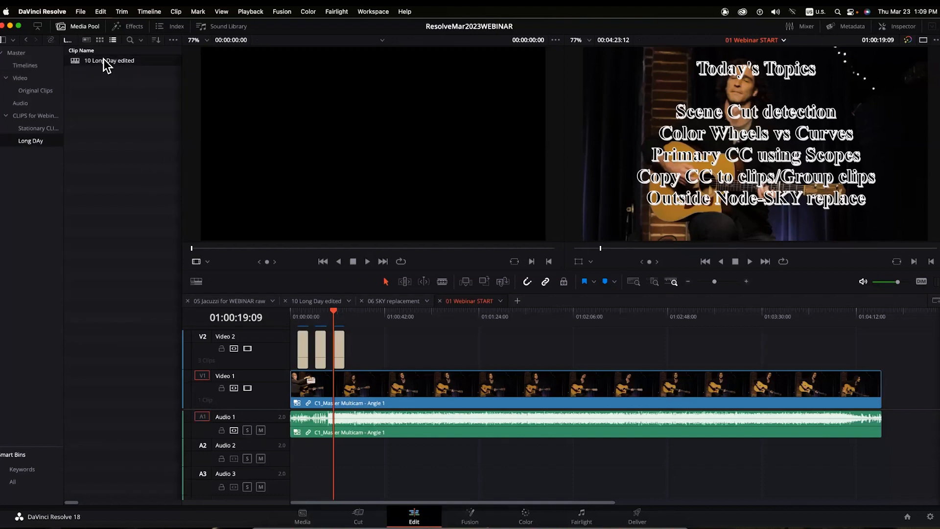
key("Delete")
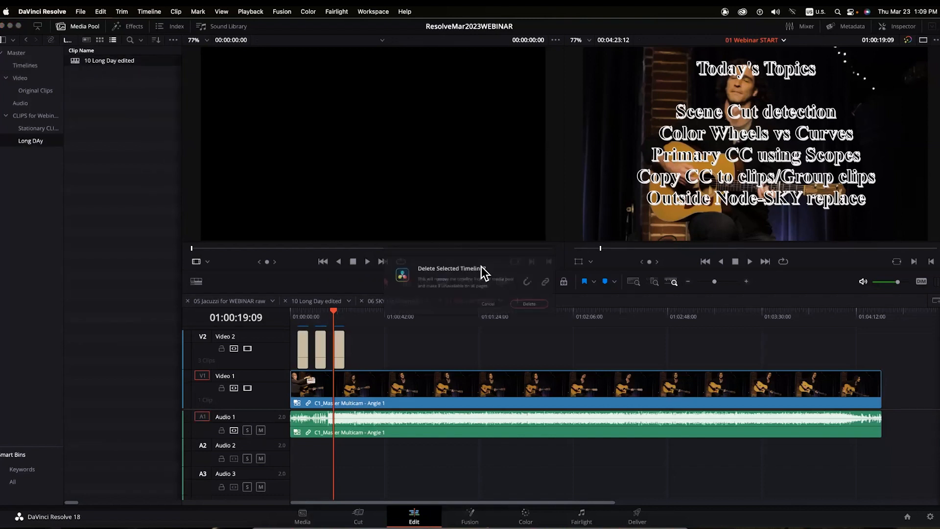
left_click(550, 311)
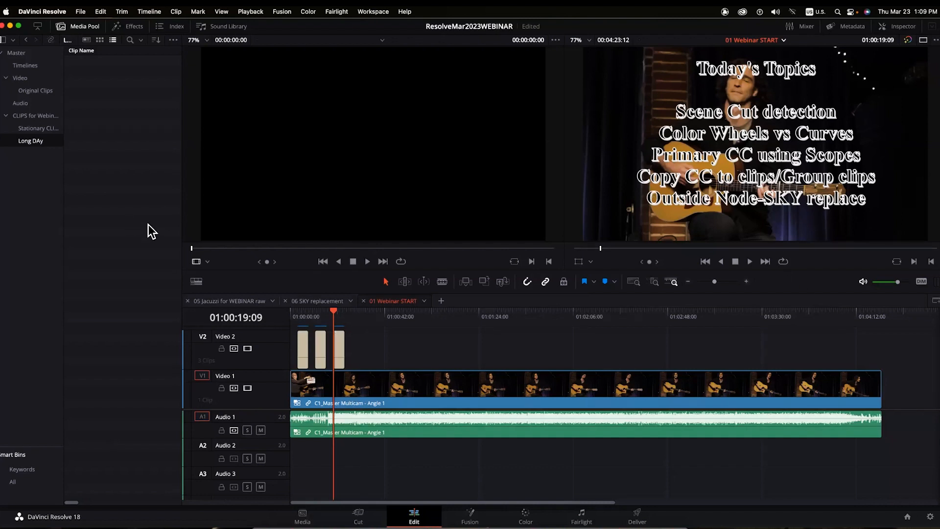
- Bring Project 3 - The Long Work Day SCD.mov from the AVIDResolveAdobe volume into the Long DAy bin
left_click(303, 518)
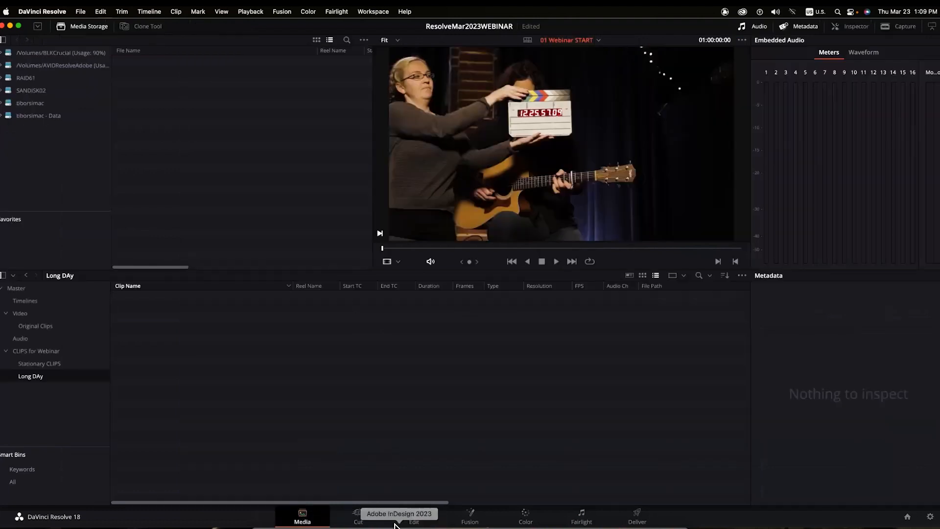
left_click(4, 65)
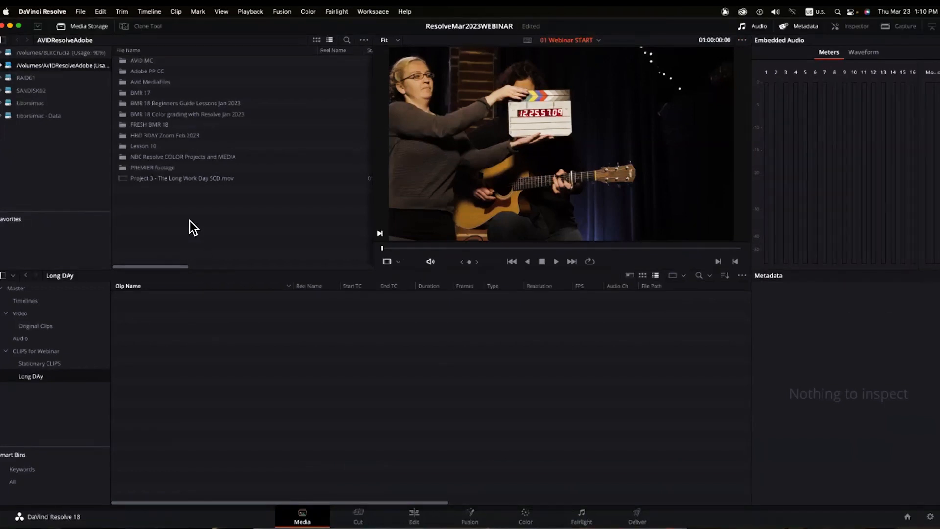
left_click(121, 178)
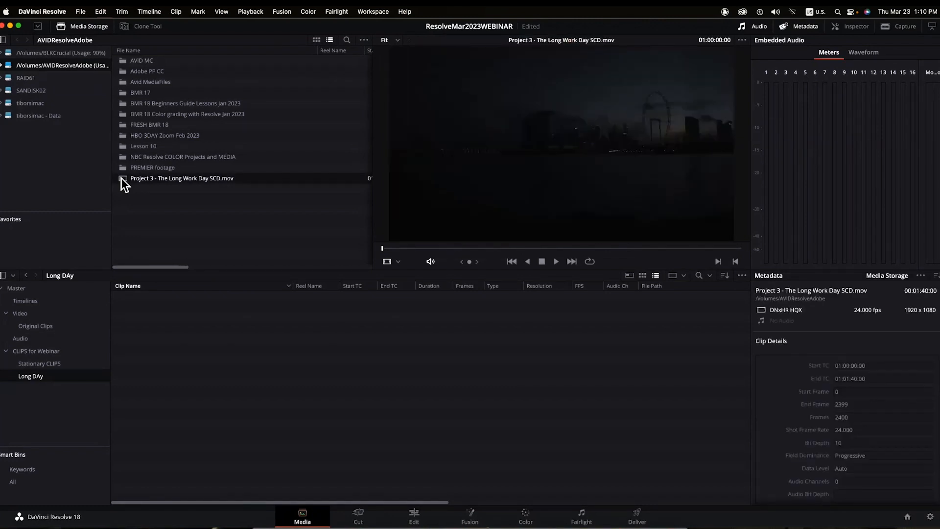
left_click_drag(121, 177, 157, 343)
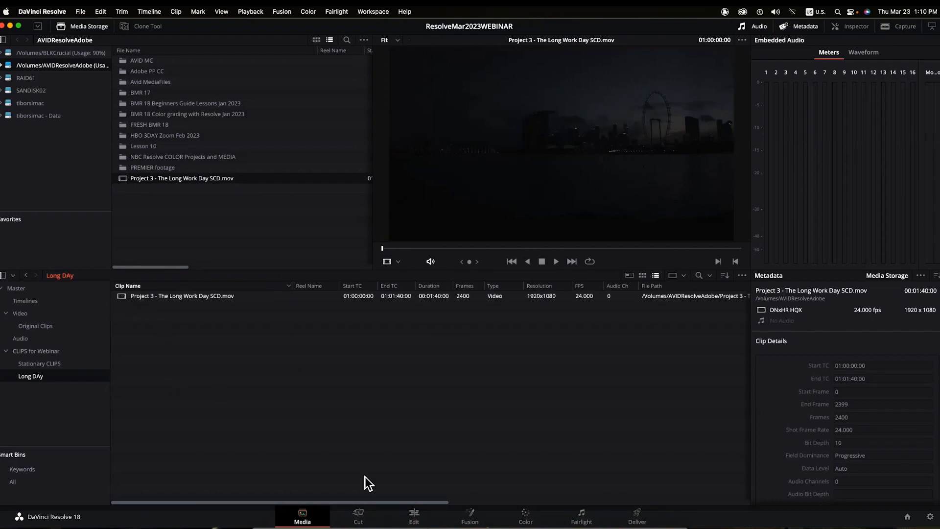
left_click(414, 517)
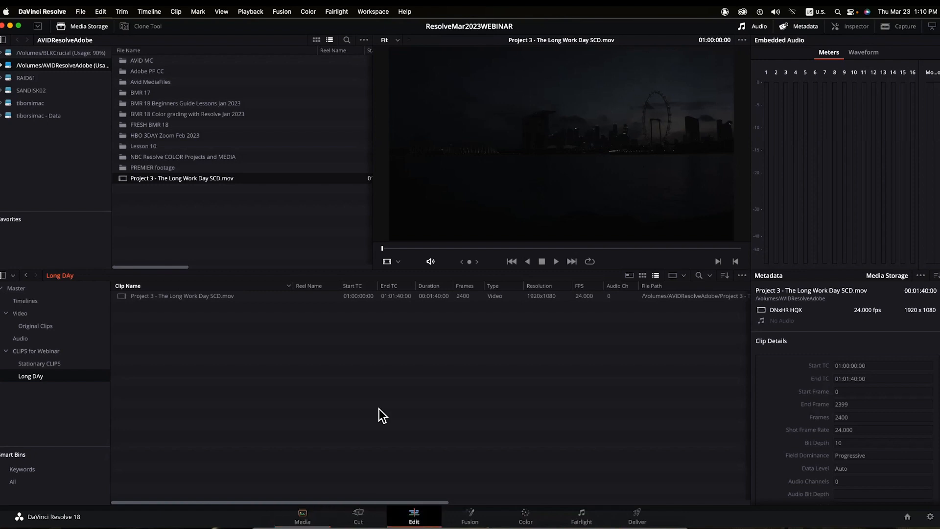
- Drop the Long Work Day clip onto new Timeline 9, fit it, and scrub to the garage and office shots
double_click(75, 59)
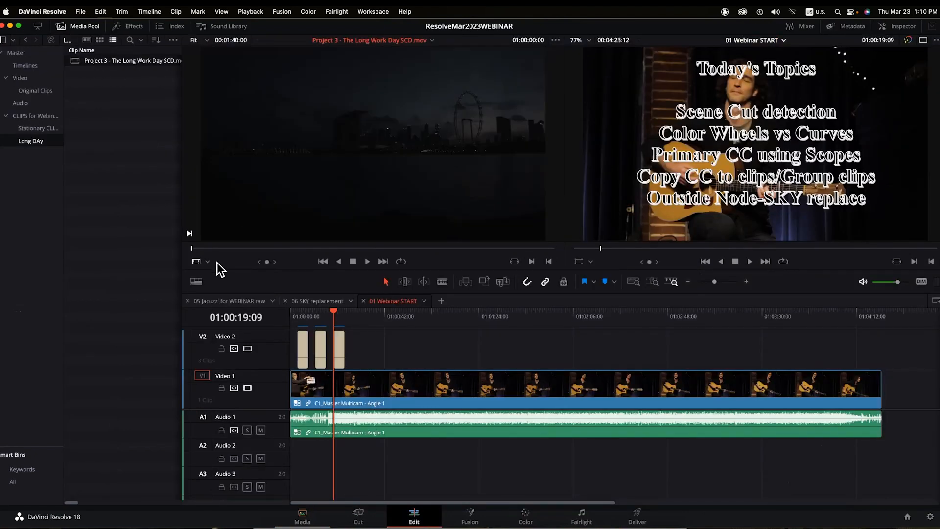
left_click_drag(266, 261, 414, 263)
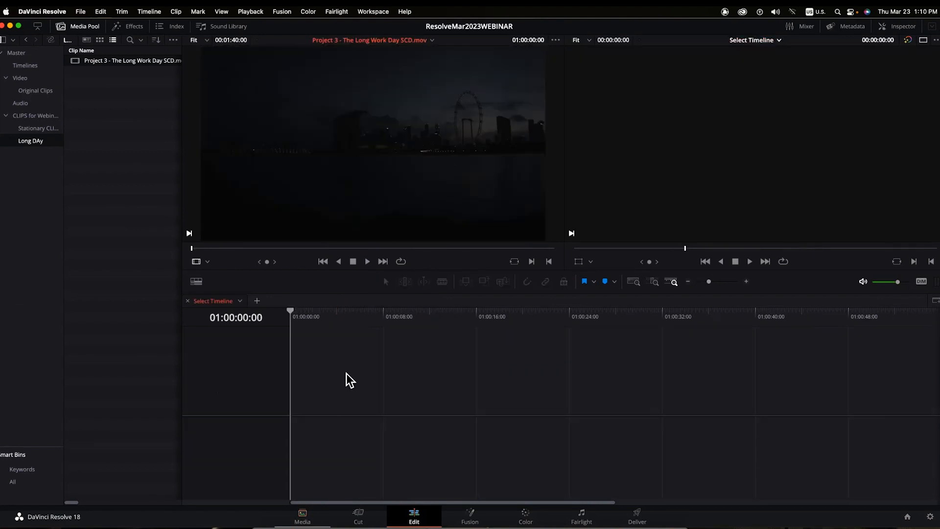
left_click_drag(346, 373, 297, 419)
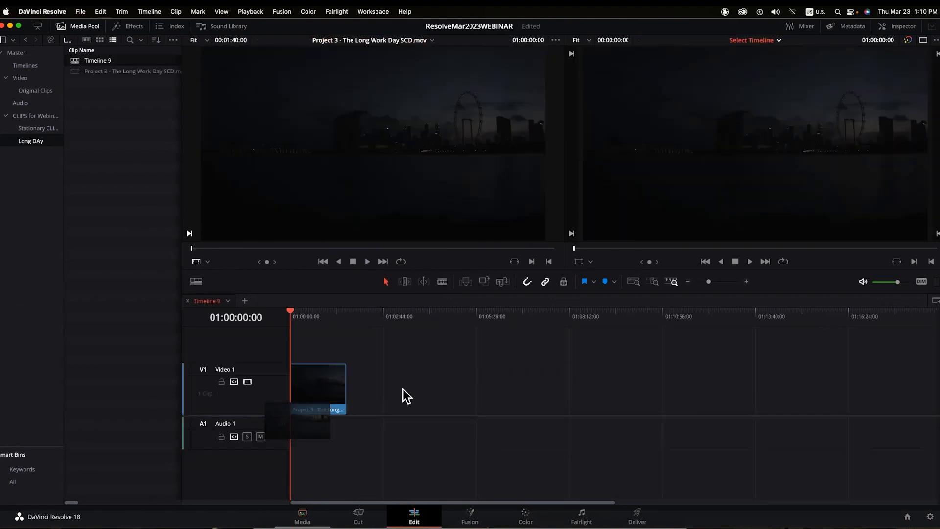
mouse_move(302, 314)
left_mouse_down()
mouse_move(312, 317)
mouse_move(297, 319)
left_mouse_up()
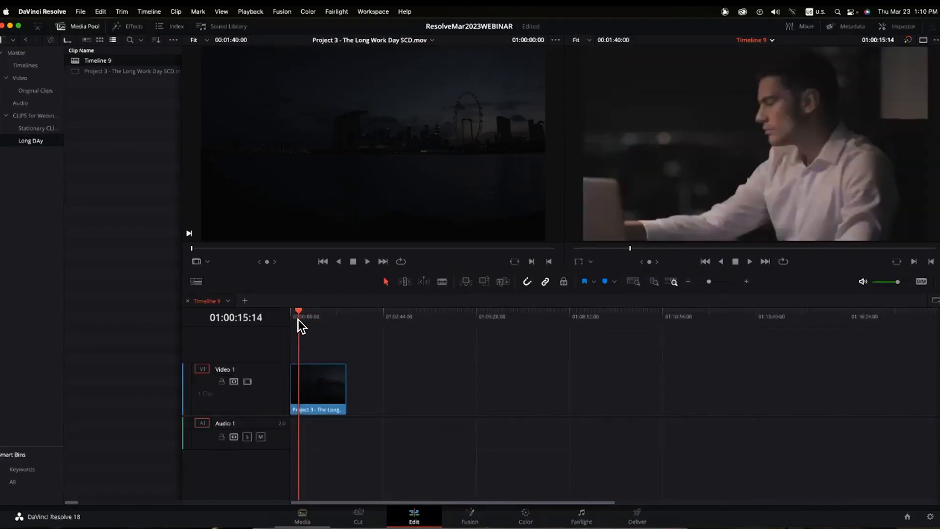
key("shift+z")
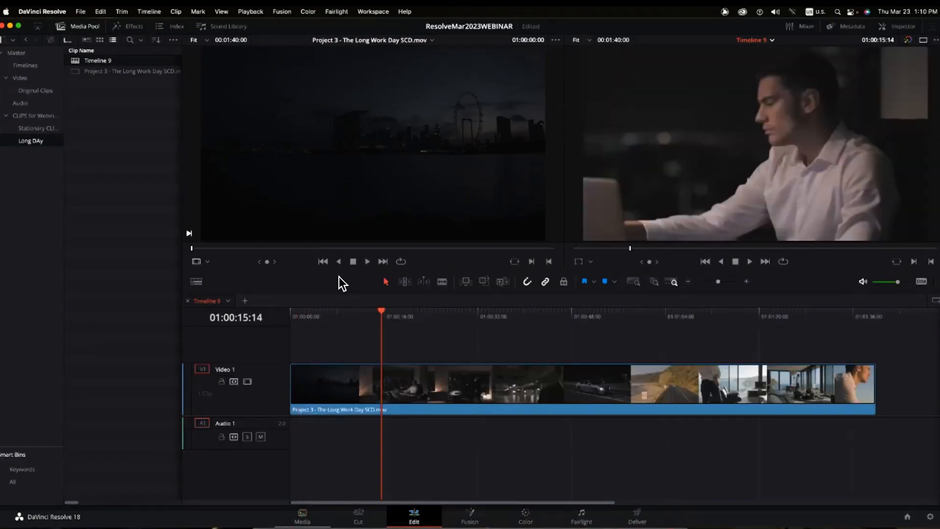
left_click_drag(380, 310, 393, 317)
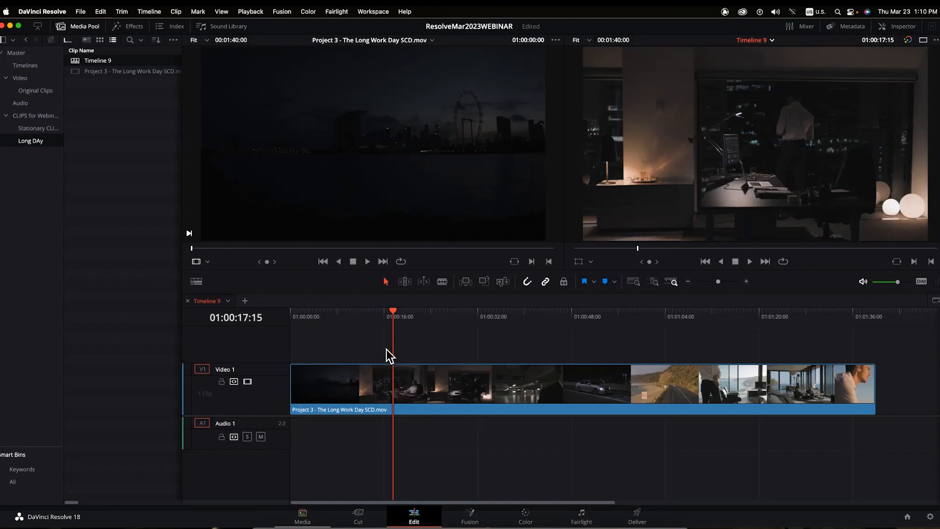
- Delete both Timeline 9 and the Project 3 clip from the Long DAy bin, then return to the Media page
left_click(76, 72)
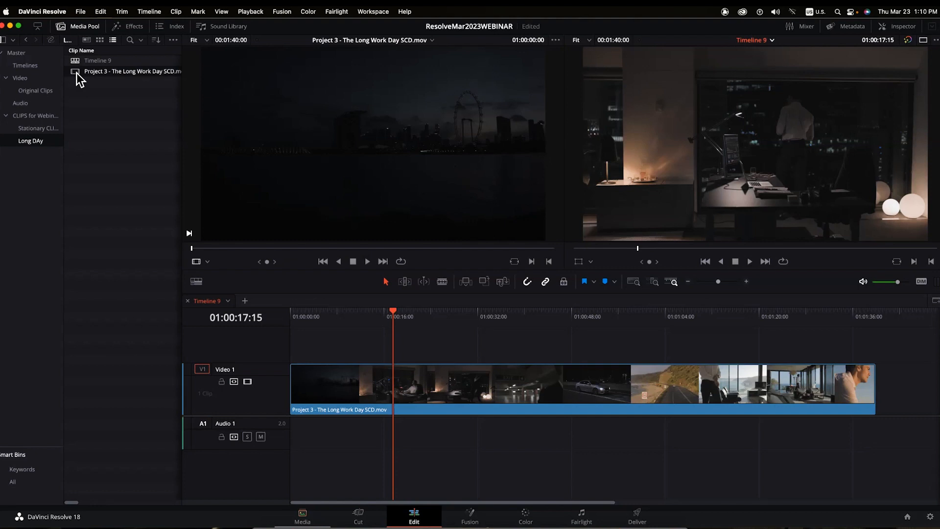
left_click_drag(109, 105, 55, 49)
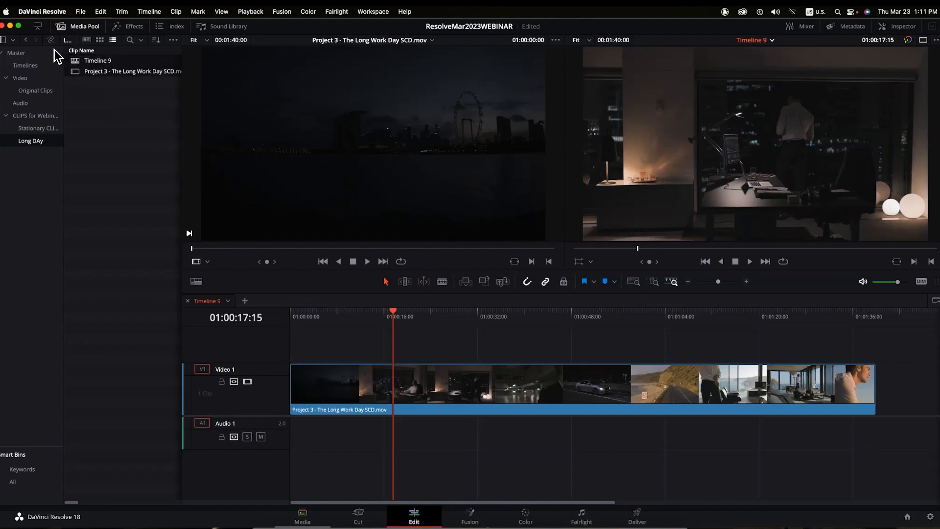
key("BackSpace")
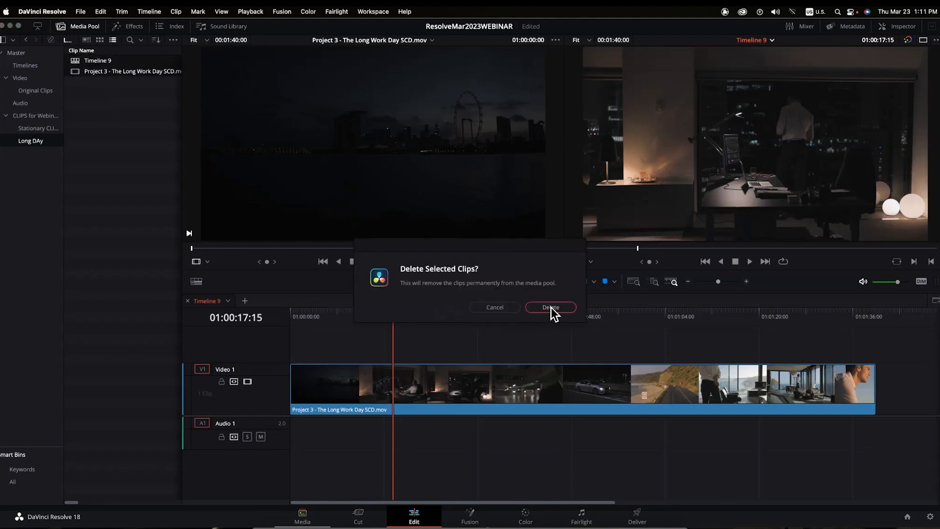
left_click(551, 307)
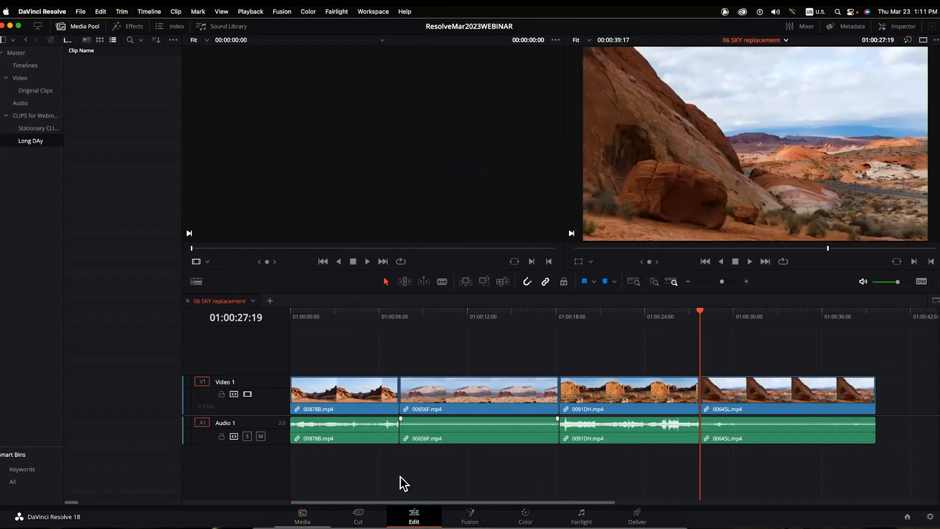
left_click(300, 516)
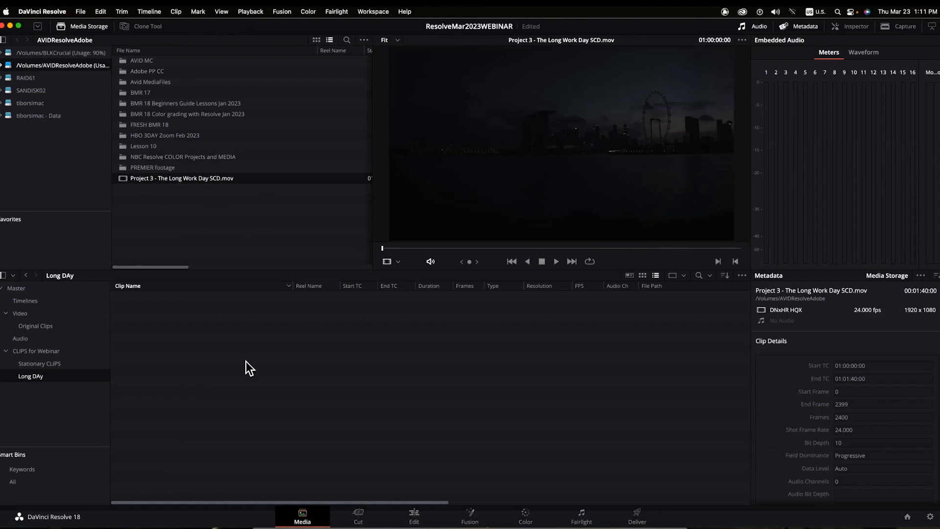
- Open Scene Cut Detection for Project 3 - The Long Work Day SCD.mov from Media Storage
right_click(123, 180)
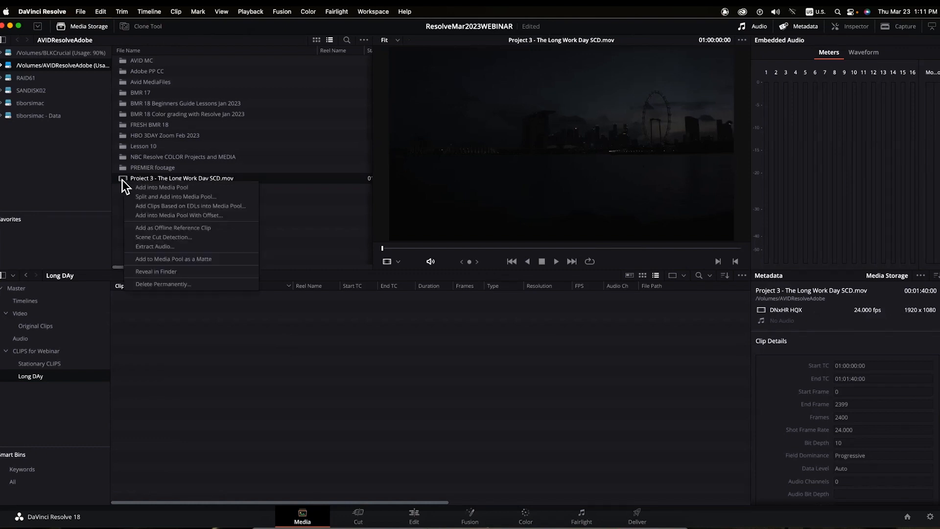
left_click(155, 238)
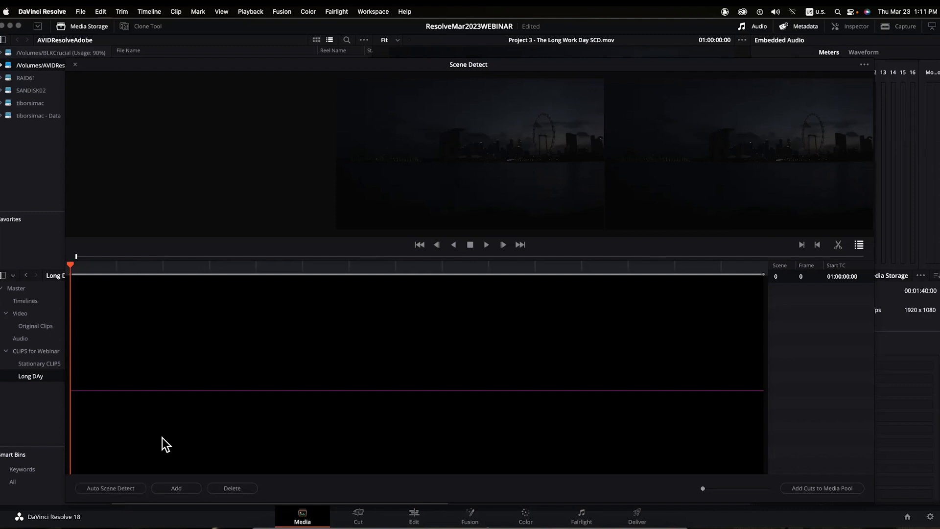
- Run Auto Scene Detect and add the 34 detected shots to the Long DAy bin as separate clips
left_click(108, 489)
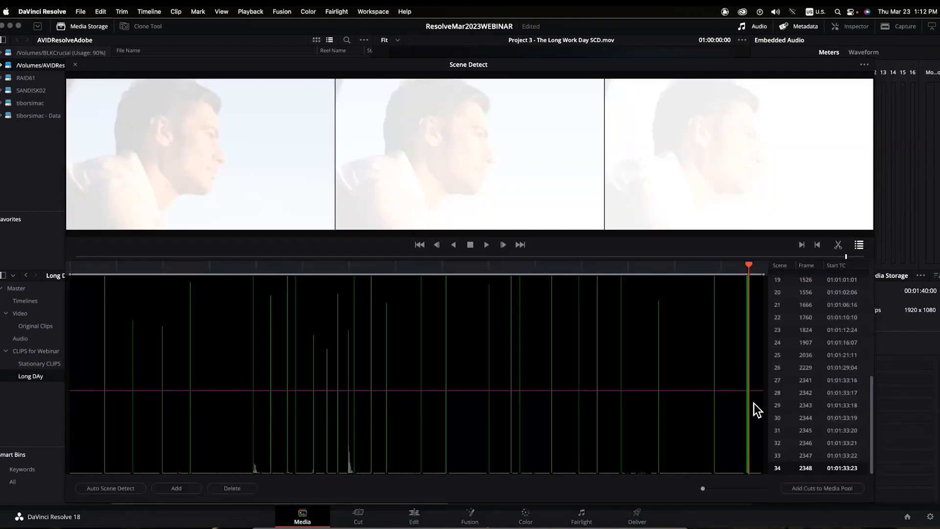
left_click(821, 489)
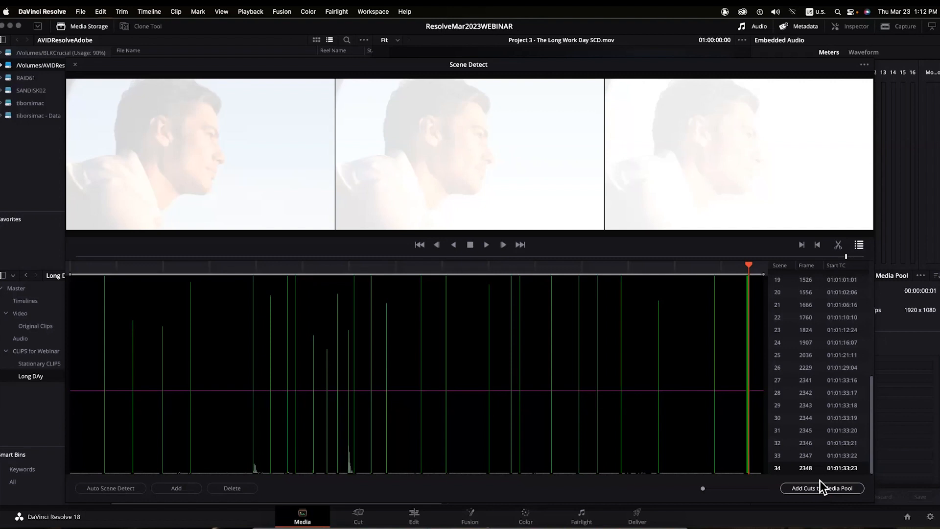
left_click(75, 65)
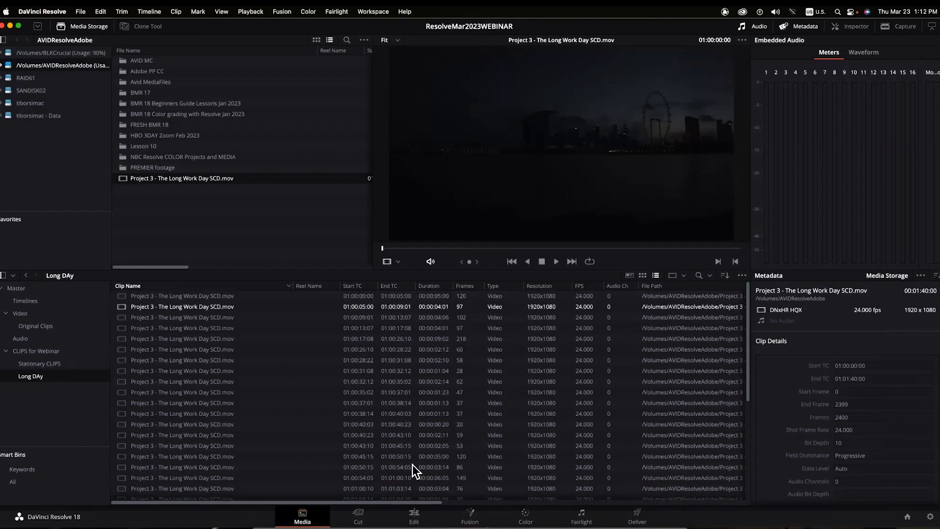
- Preview the split shots (highway traffic, man at desk, dark office) and close the 06 SKY replacement timeline
left_click(415, 520)
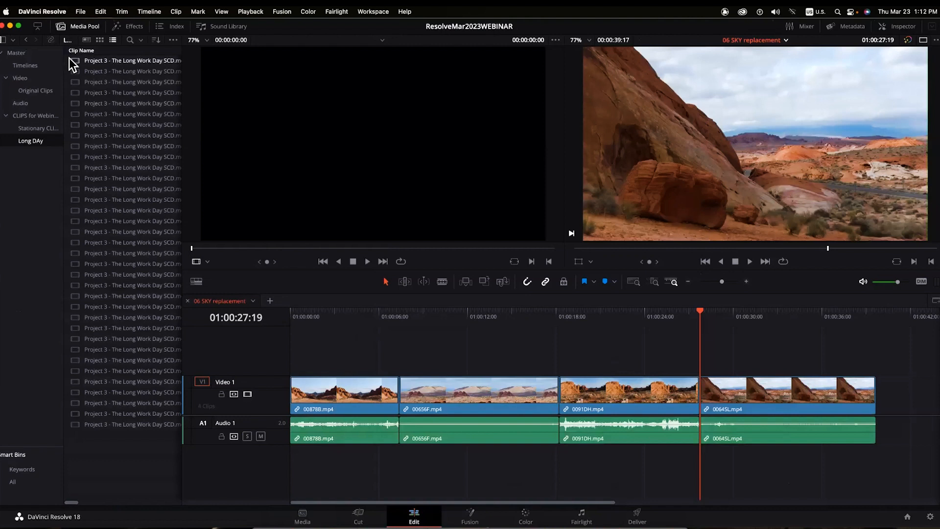
left_click(75, 62)
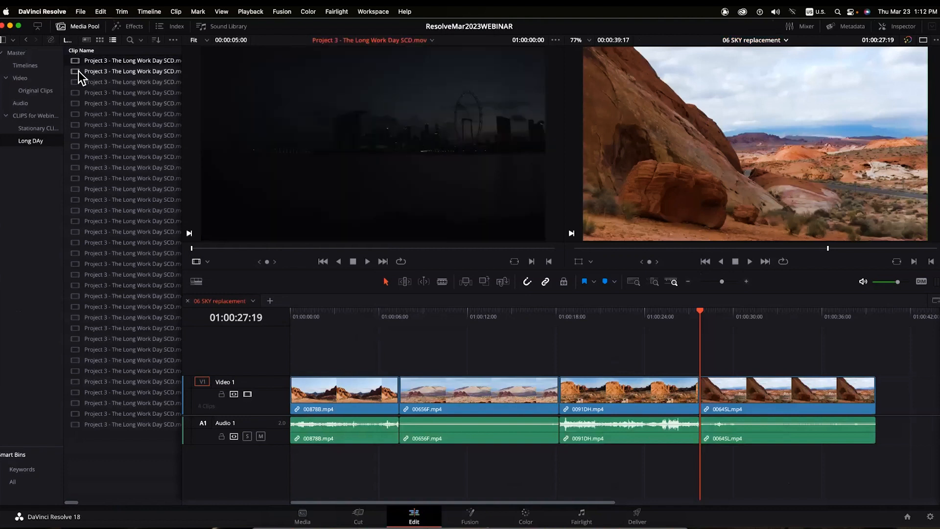
left_click(78, 71)
left_click(75, 81)
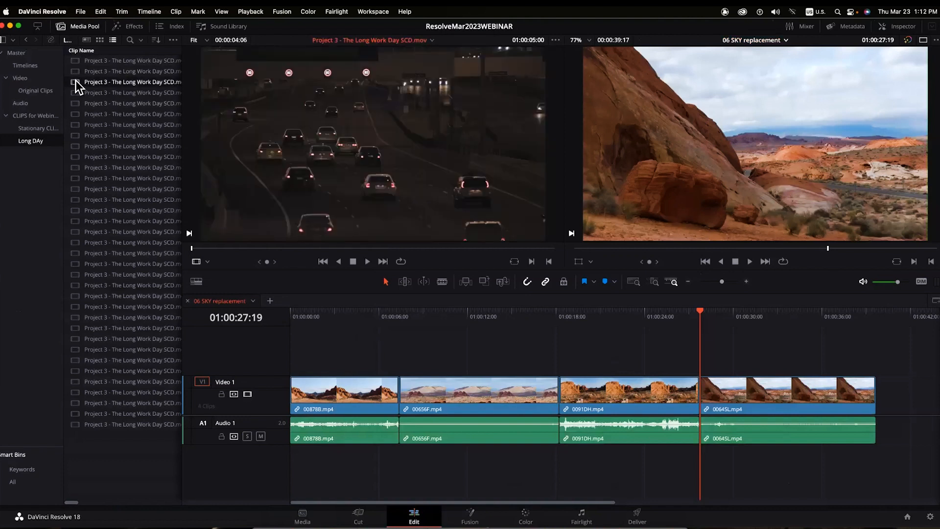
left_click(75, 92)
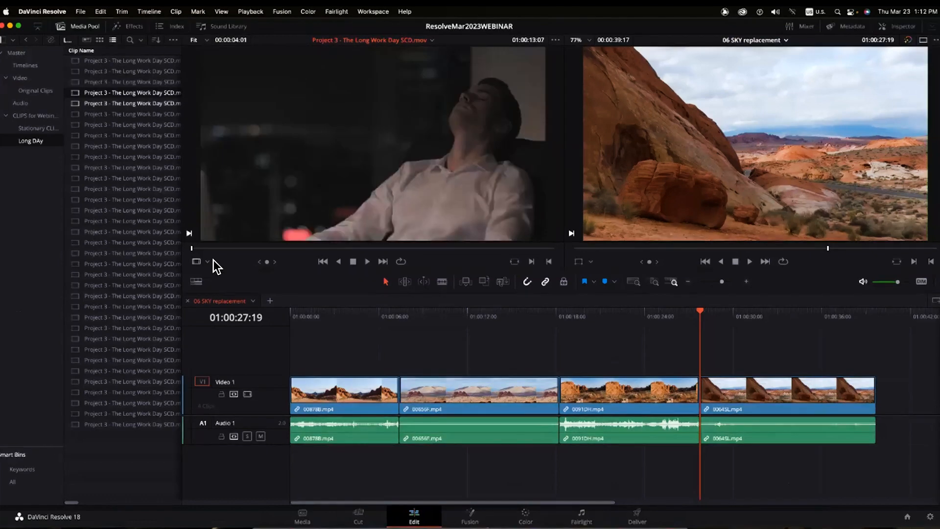
key("space")
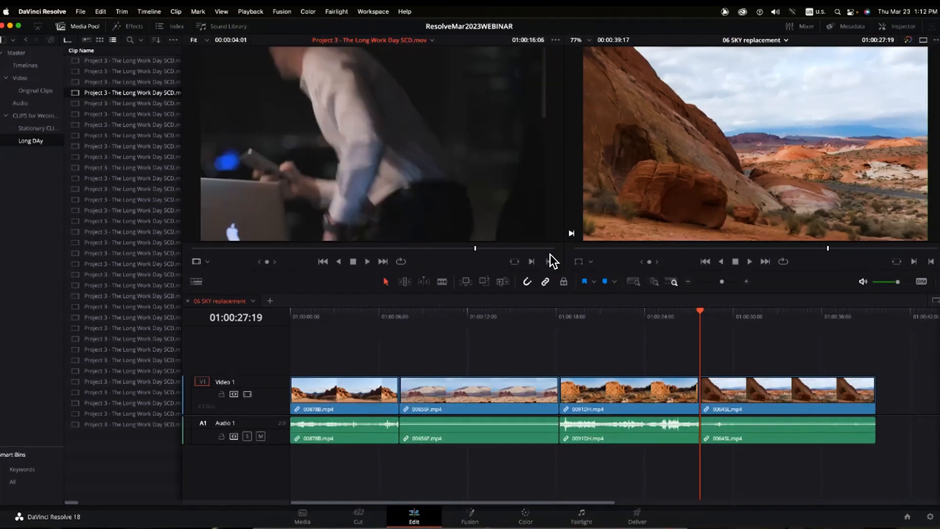
left_click(74, 103)
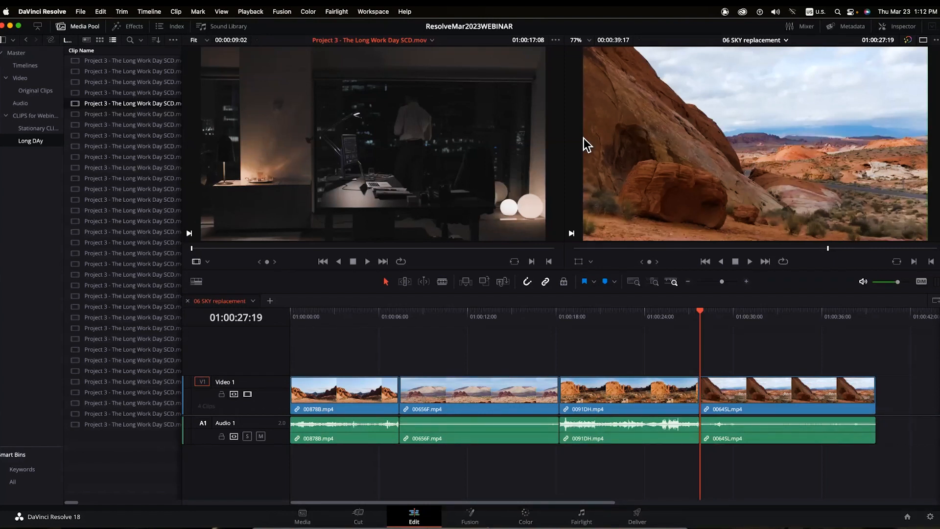
left_click(187, 301)
left_click_drag(130, 455, 126, 356)
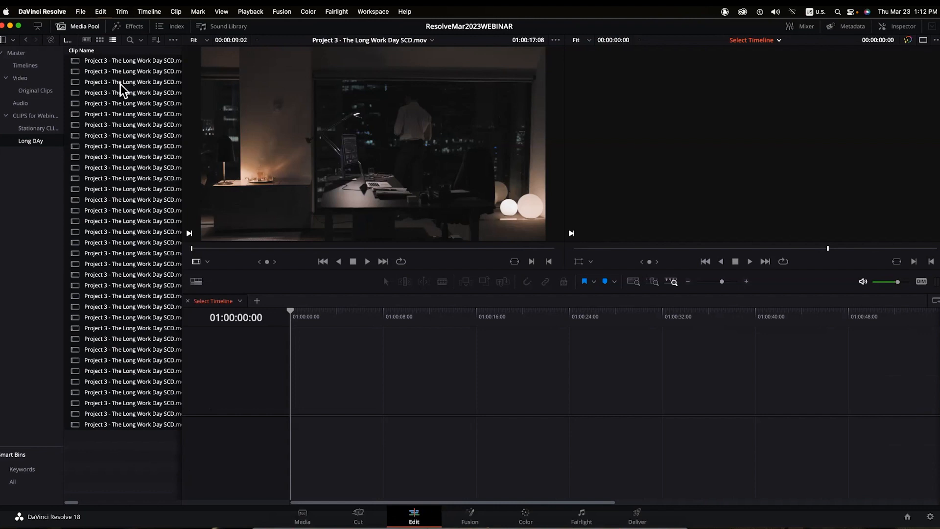
- Create a new timeline from the selected Long Work Day clips named 'WEBINAR THU 113PM March 23'
right_click(74, 61)
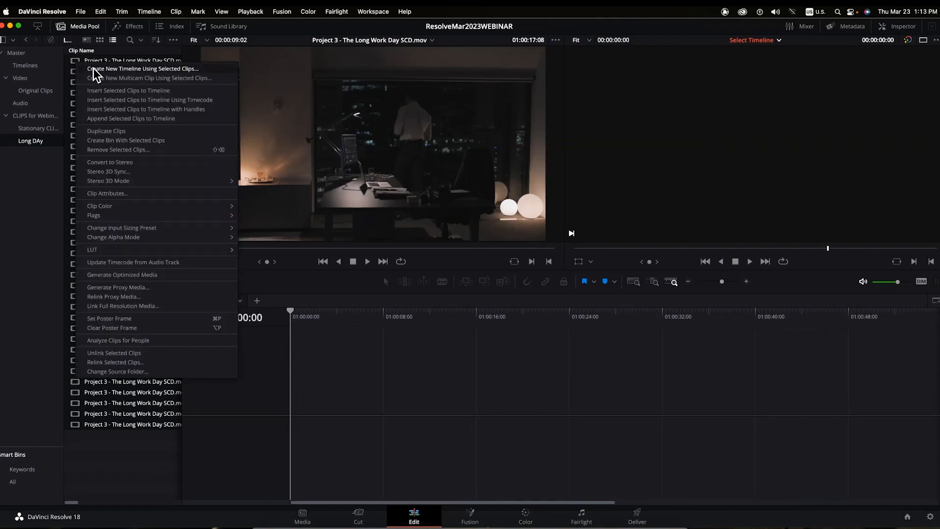
left_click(93, 69)
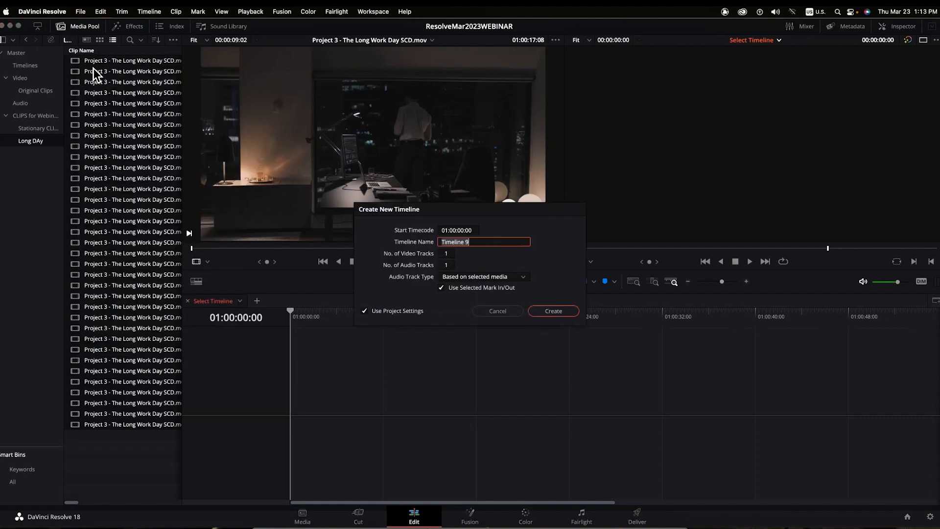
type("WEBINAR THU 2")
key("BackSpace")
type("martch 23")
key("BackSpace")
key("Delete")
key("Delete")
key("Delete")
key("BackSpace")
key("BackSpace")
type("113PM March")
left_click(554, 311)
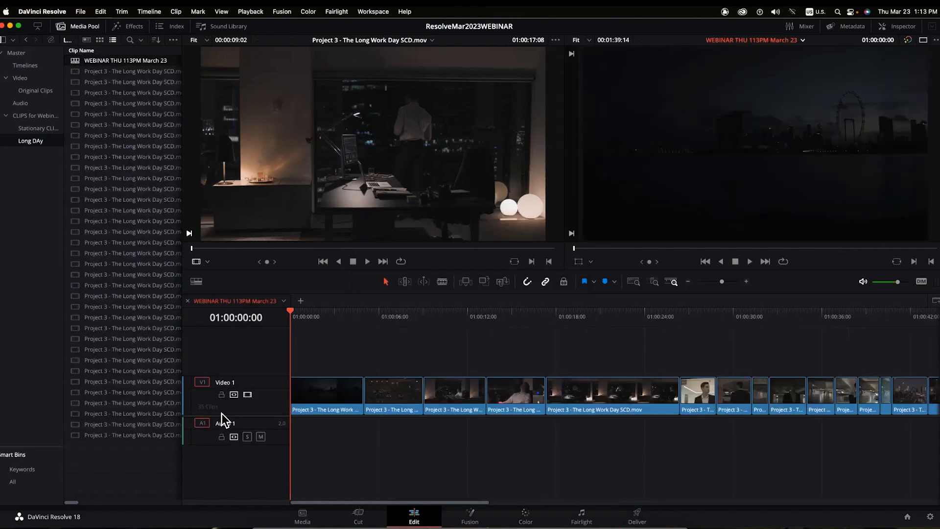
- Scrub the edit, zoom it to fit, and park the playhead on the garage shot at 01:00:35:00
left_click_drag(312, 310, 466, 322)
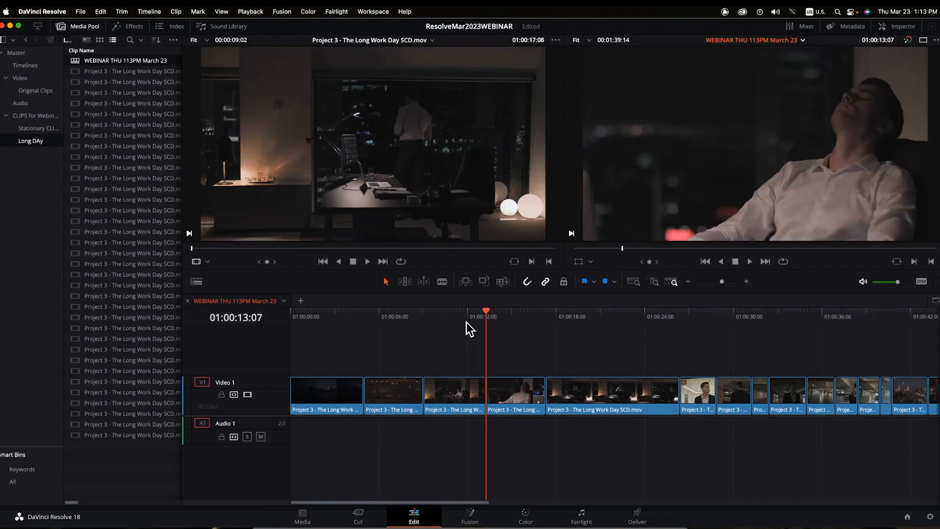
key("shift+z")
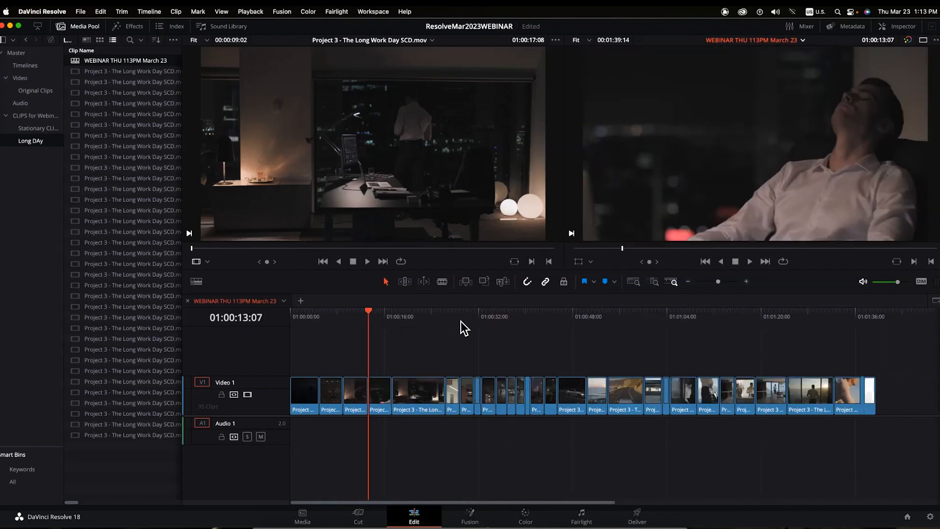
left_click(492, 310)
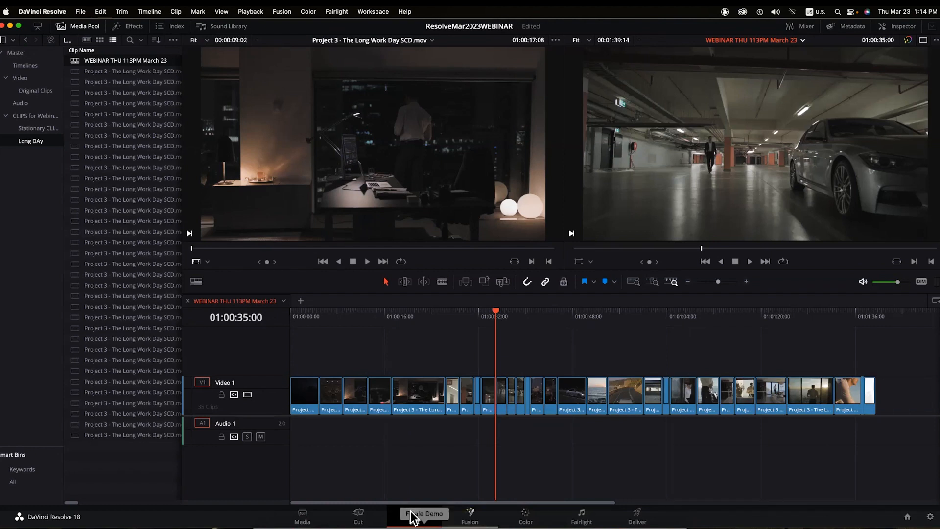
- On the Color page, line node 01 up with its connection and check office clip 03
left_click(526, 518)
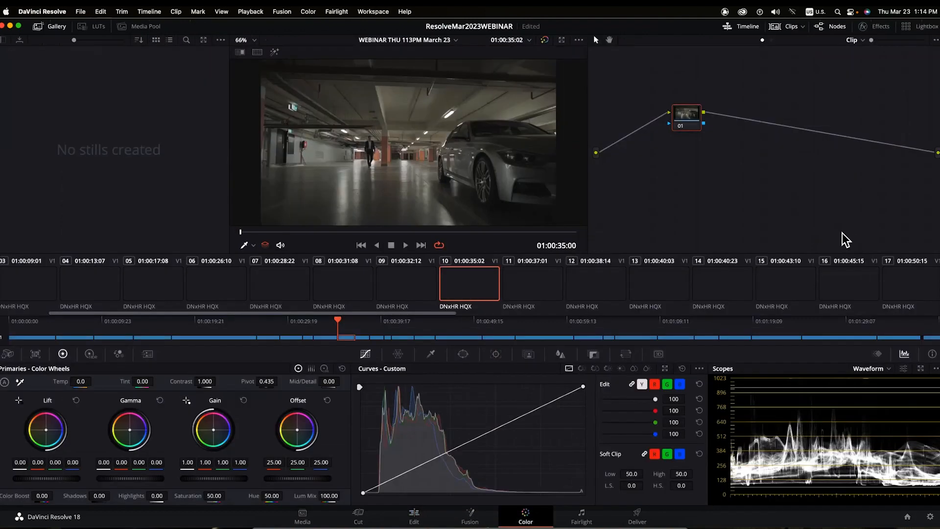
left_click_drag(690, 124, 674, 157)
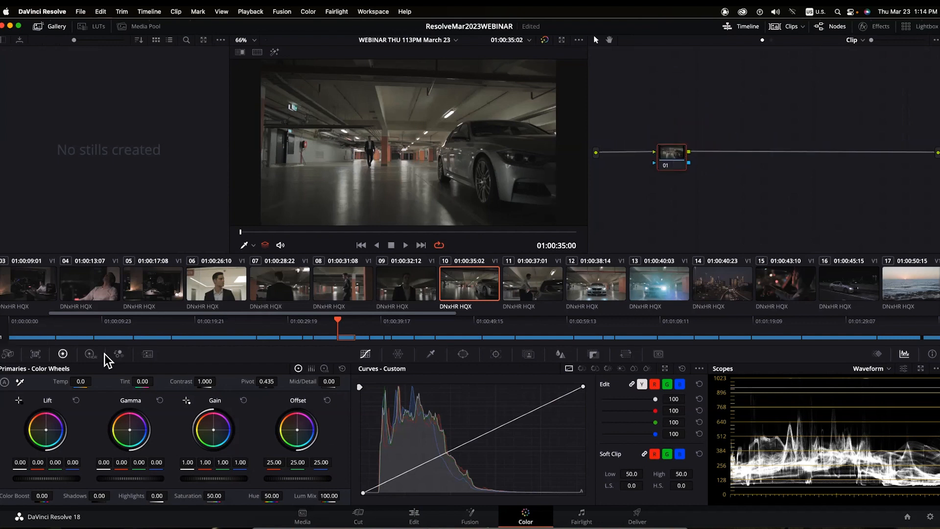
left_click(24, 292)
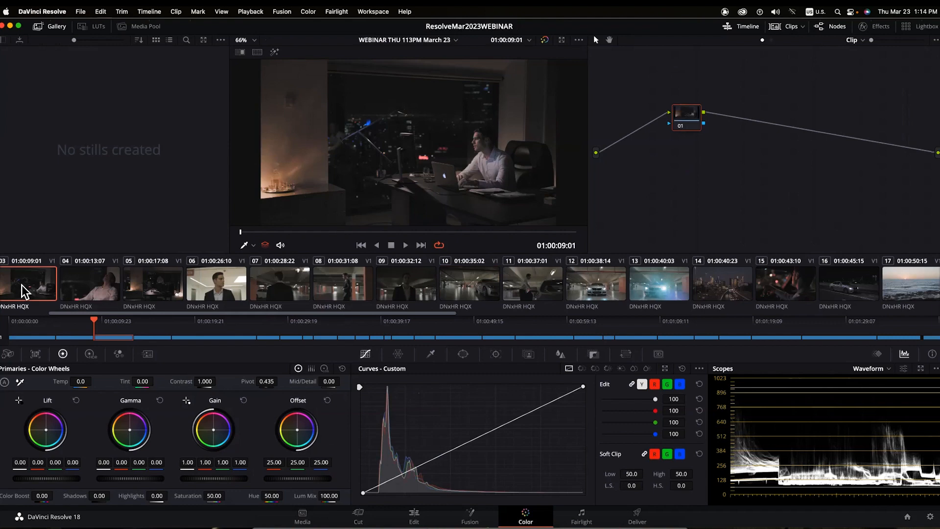
key("Home")
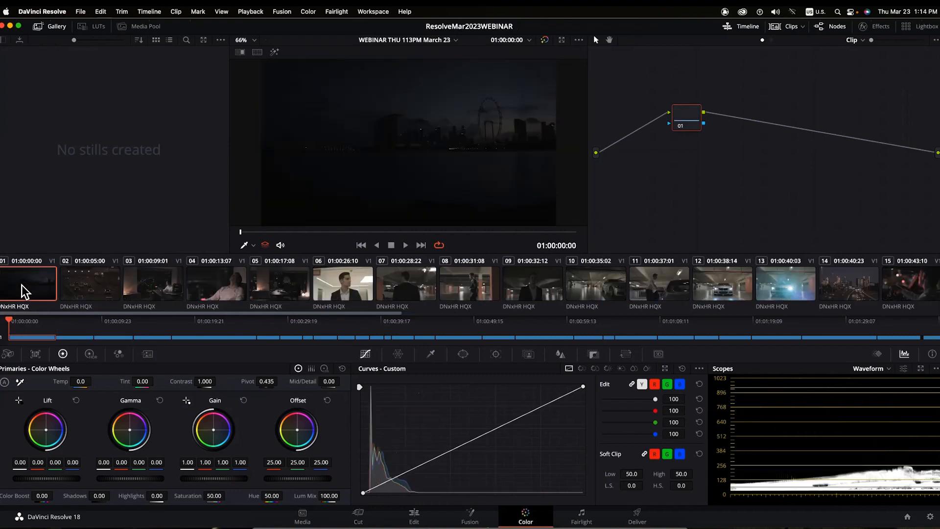
- Step through every timeline clip with the arrow keys, then return to the opening skyline shot
key("Down")
key("Down")
key("Down")
key("Down")
key("Down")
key("Down")
key("Down")
key("Down")
key("Down")
key("Down")
key("Down")
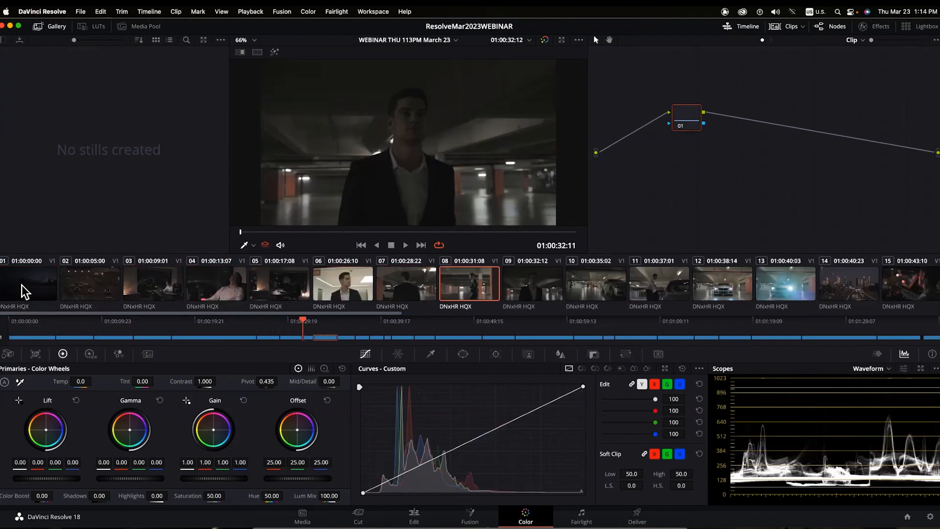
key("Down")
key("Down")
key("Down")
key("Down")
key("Down")
key("Down")
key("Down")
key("Down")
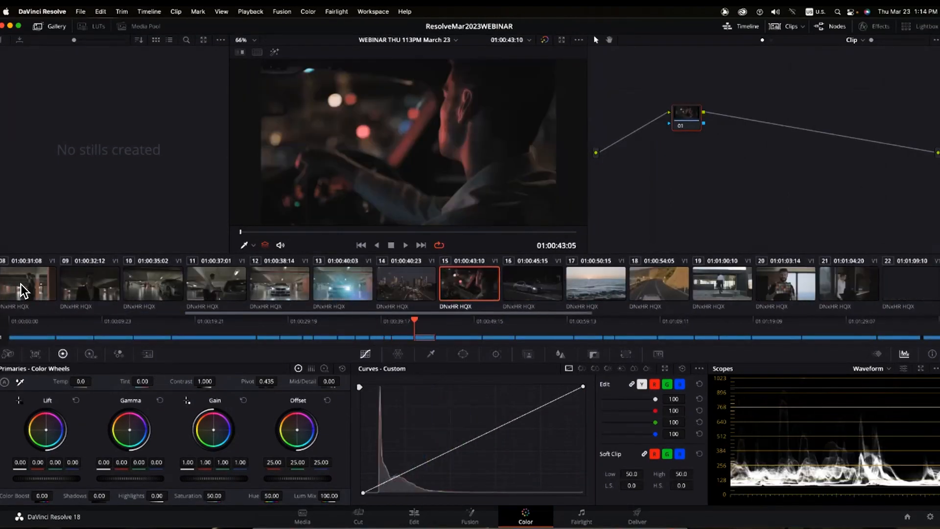
key("Down")
key("Down")
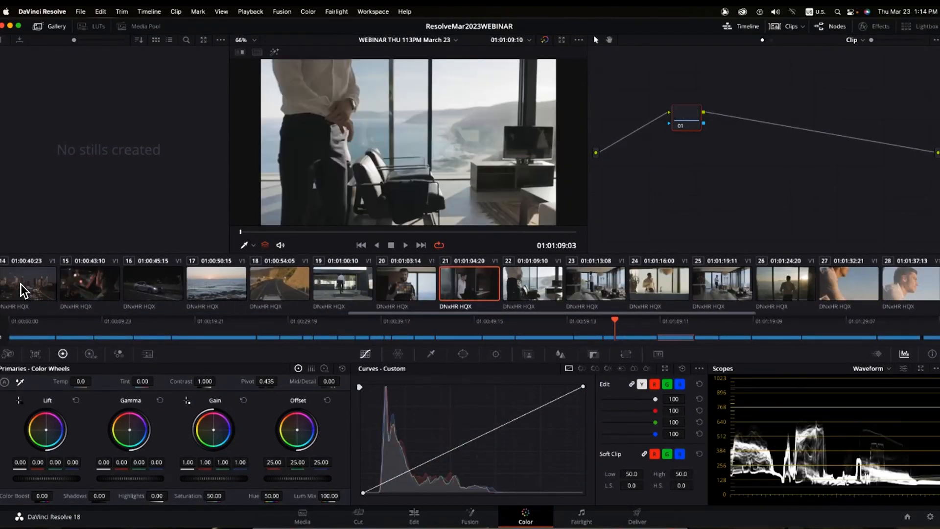
key("Down")
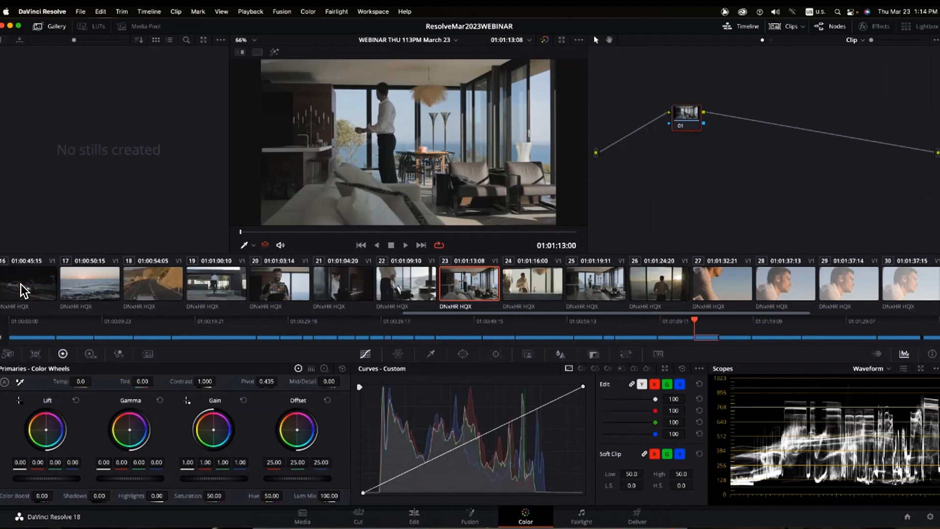
key("Down")
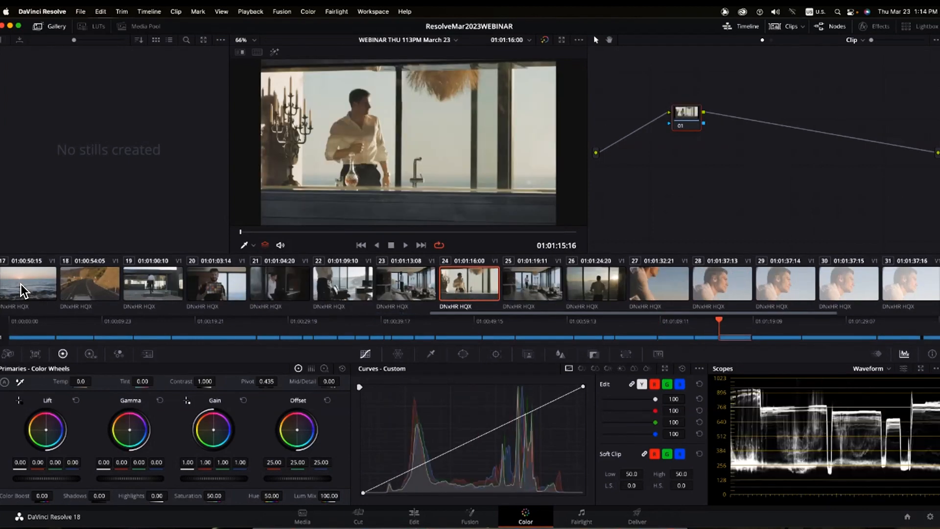
key("Down")
key("Down")
key("Down")
key("Down")
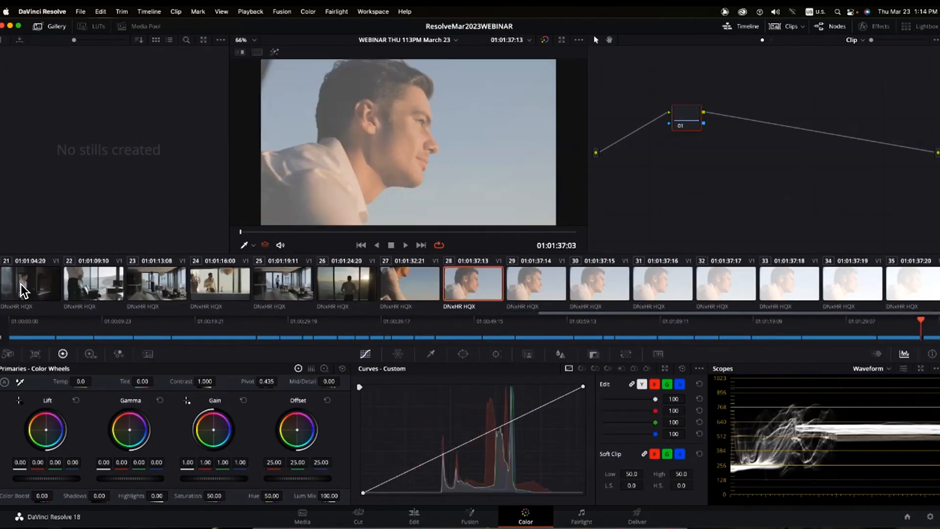
key("Down")
key("Down")
key("Down")
key("Down")
key("Down")
key("Down")
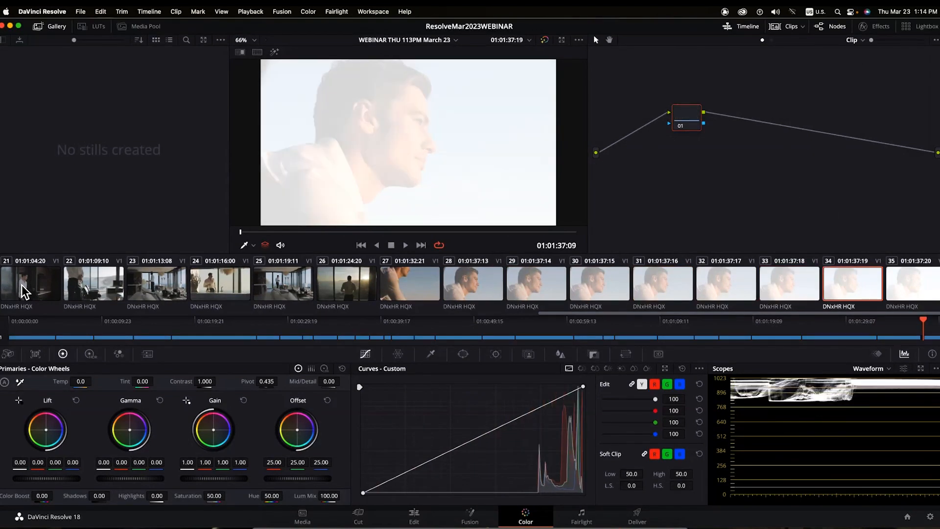
key("Down")
key("Up")
key("Up")
key("Up")
key("Up")
key("Up")
key("Up")
key("Up")
key("Up")
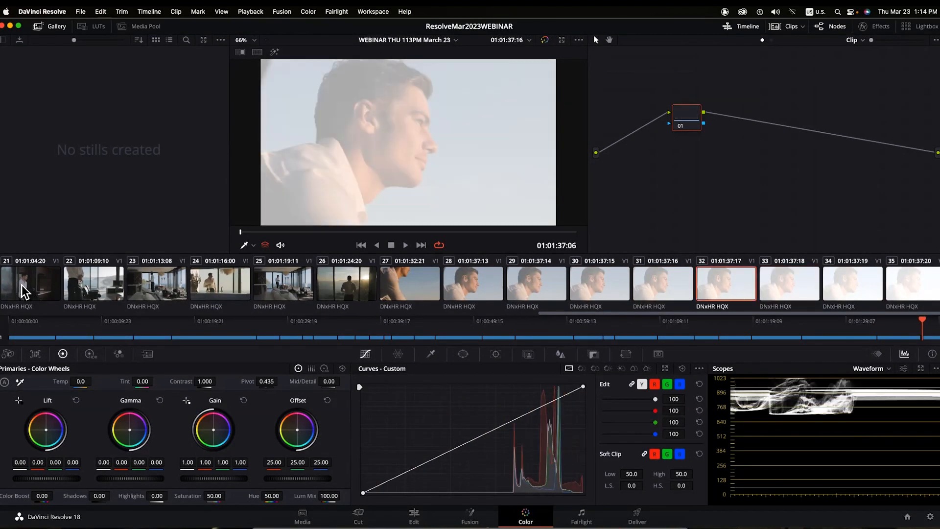
key("Down")
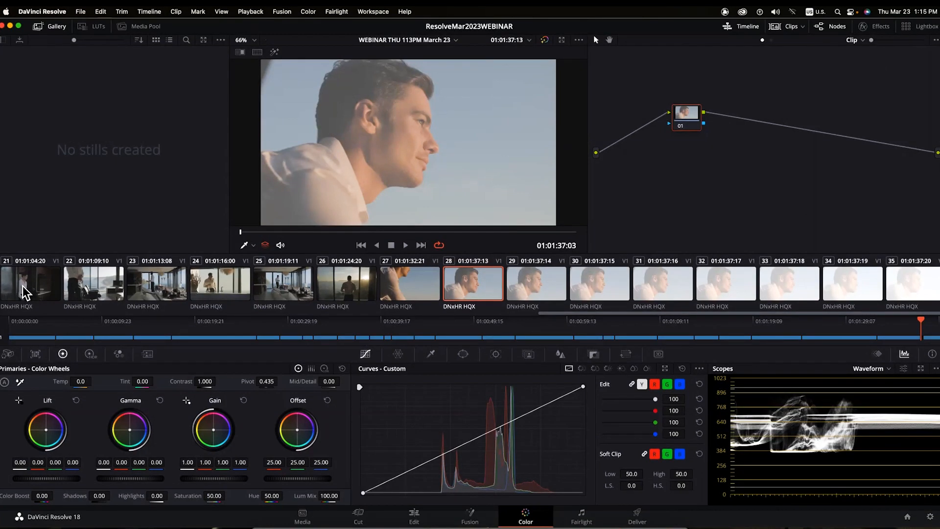
key("Home")
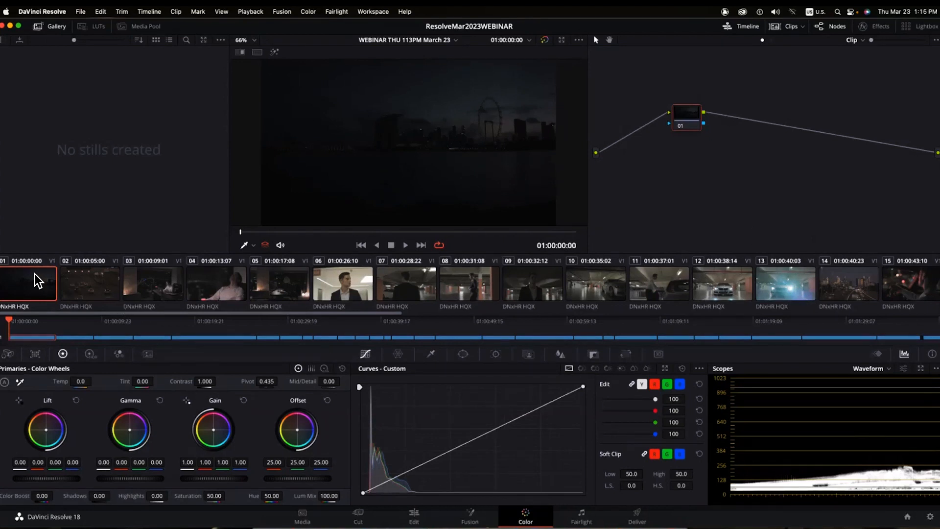
- Step through the opening clips up to office clip 05
left_click(90, 282)
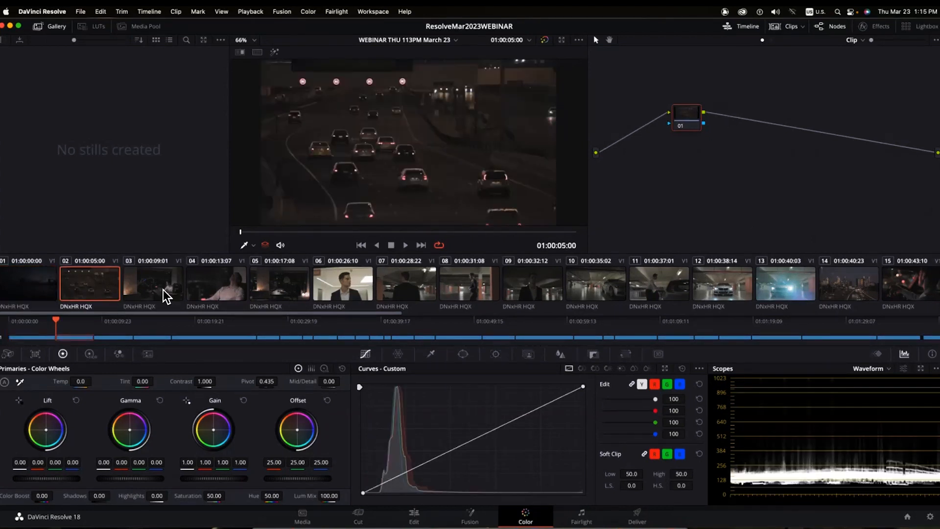
left_click(163, 289)
left_click(218, 287)
left_click(278, 287)
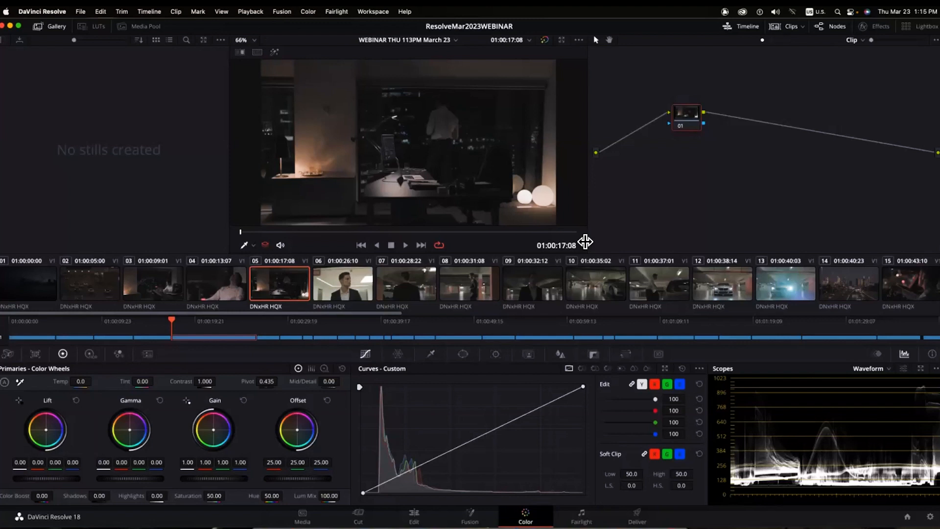
- Compare office clips 03, 04 and 05 back and forth
left_click(149, 286)
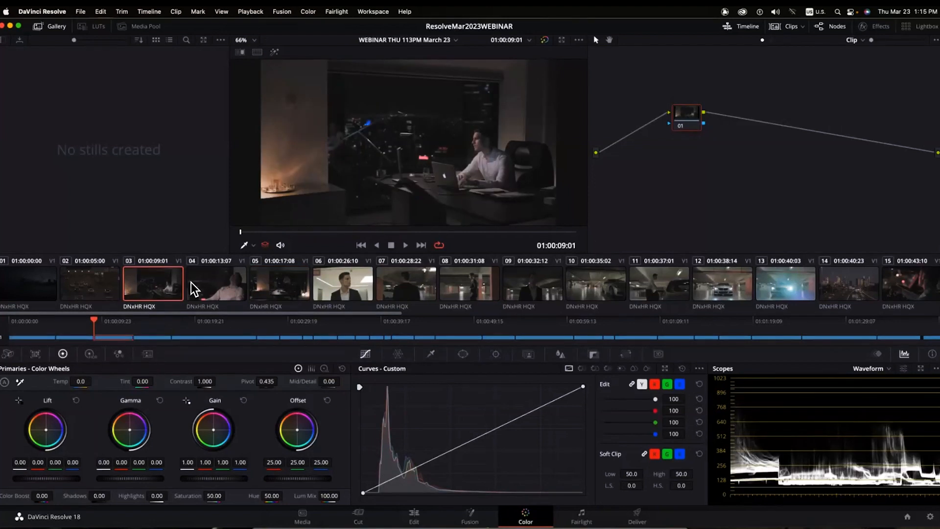
left_click(205, 286)
left_click(279, 285)
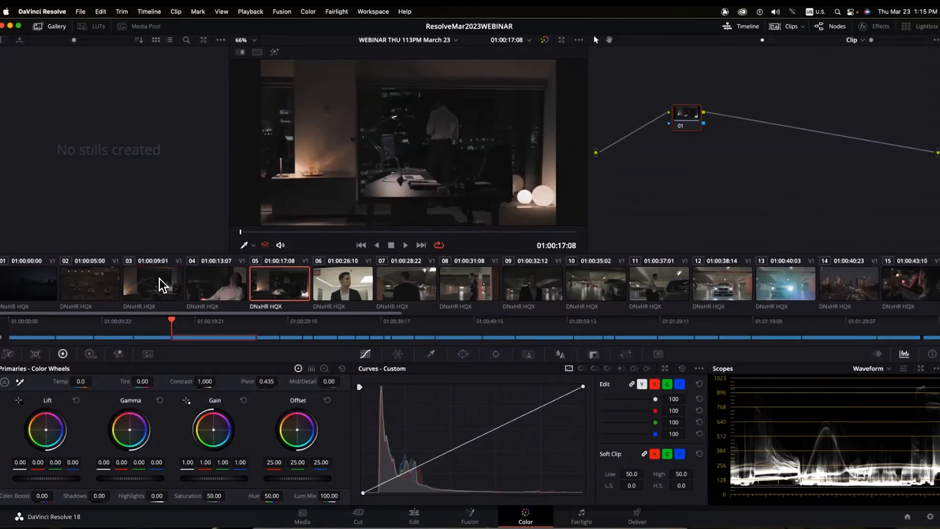
left_click(156, 280)
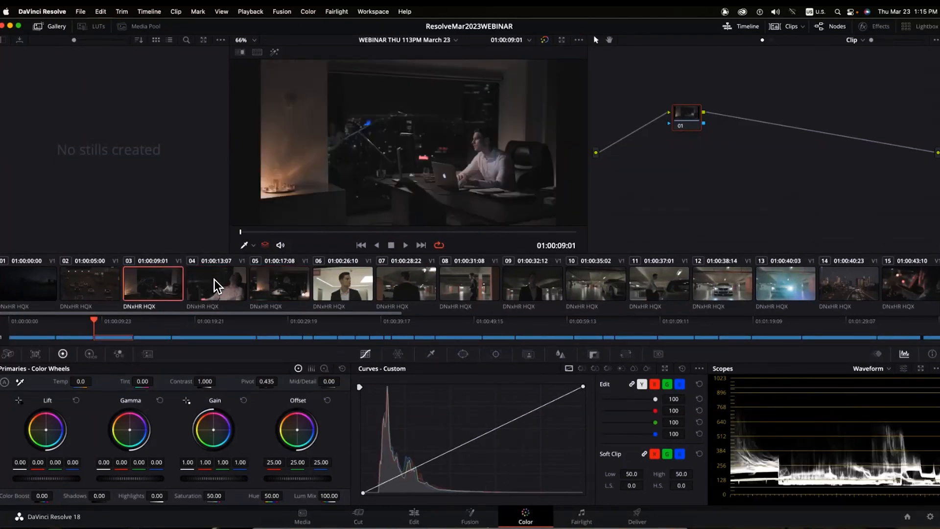
left_click(221, 280)
left_click(282, 282)
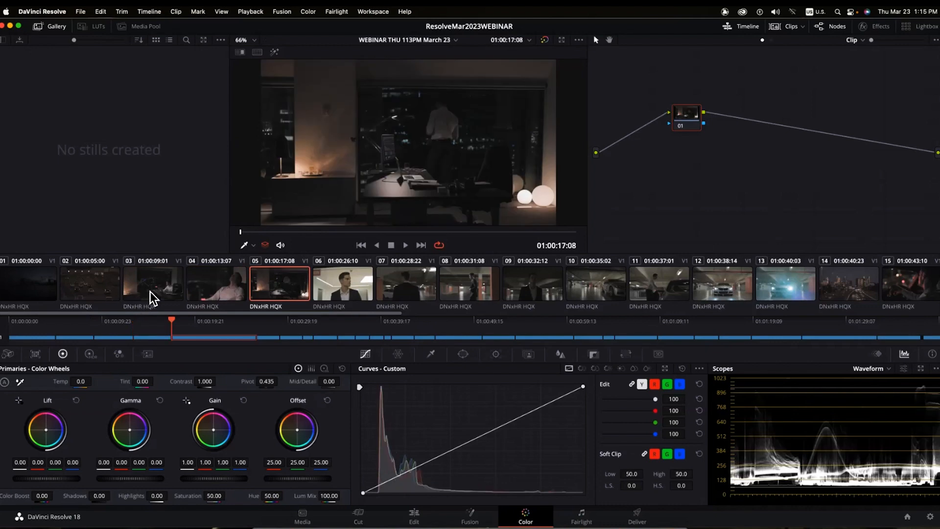
left_click(150, 292)
left_click(208, 289)
left_click(278, 286)
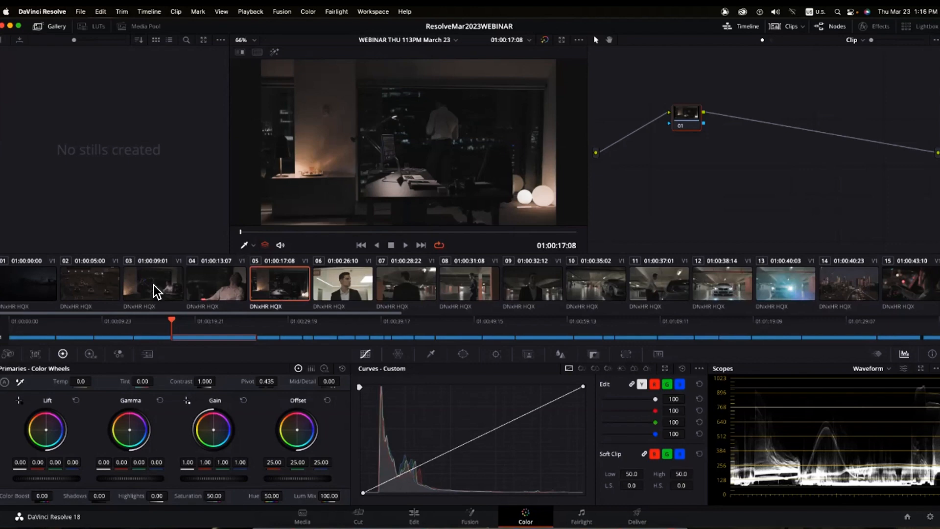
left_click(153, 285)
left_click(236, 293)
left_click(274, 285)
- Review garage clips 06 through 10, ending on the white car shot
left_click(338, 286)
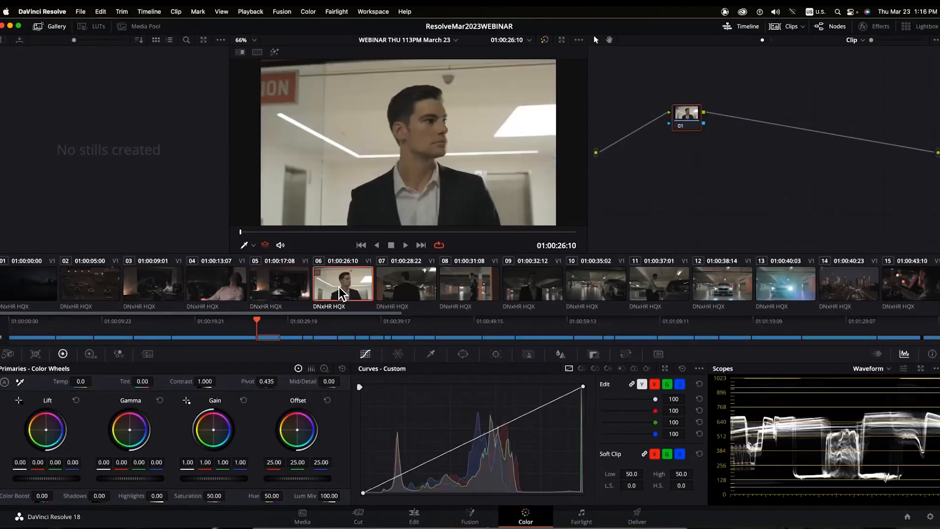
left_click(400, 281)
left_click(477, 292)
left_click(526, 295)
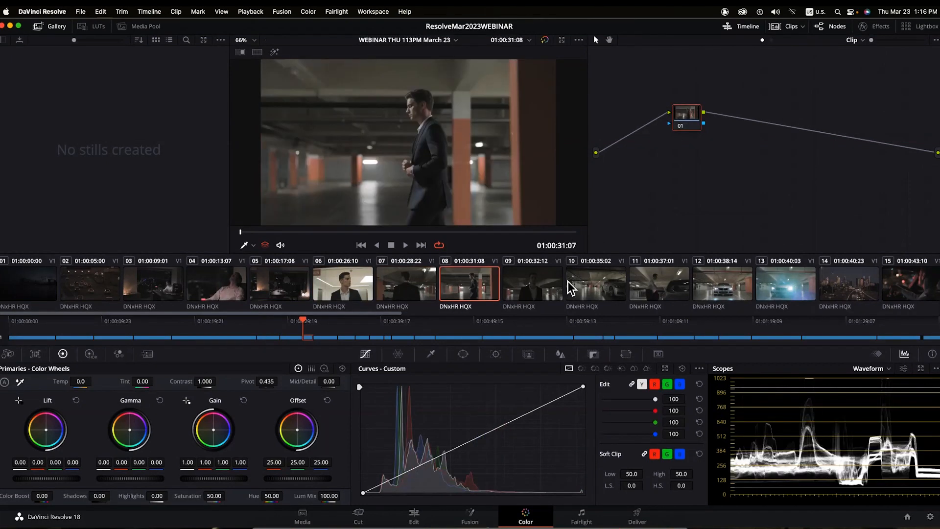
left_click(599, 290)
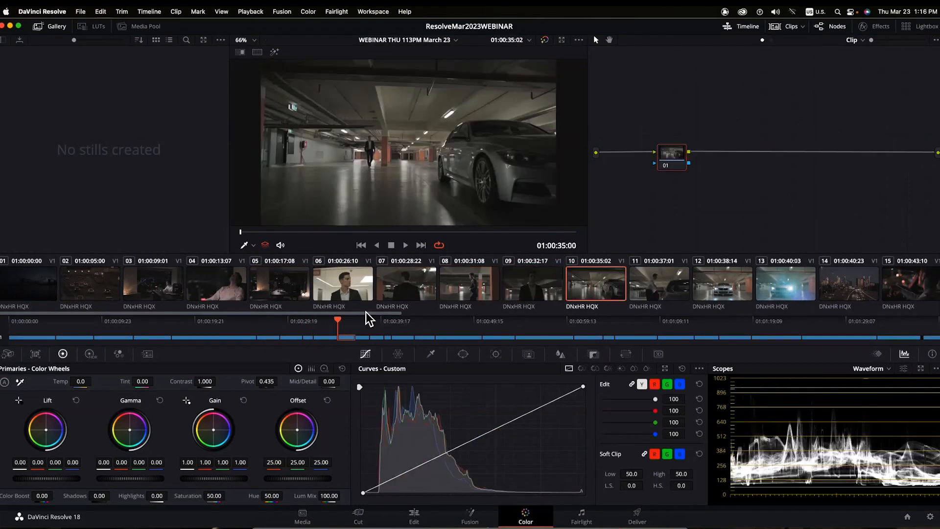
- Glance at clips 02 and 01, then load office clip 03 for grading
left_click(158, 288)
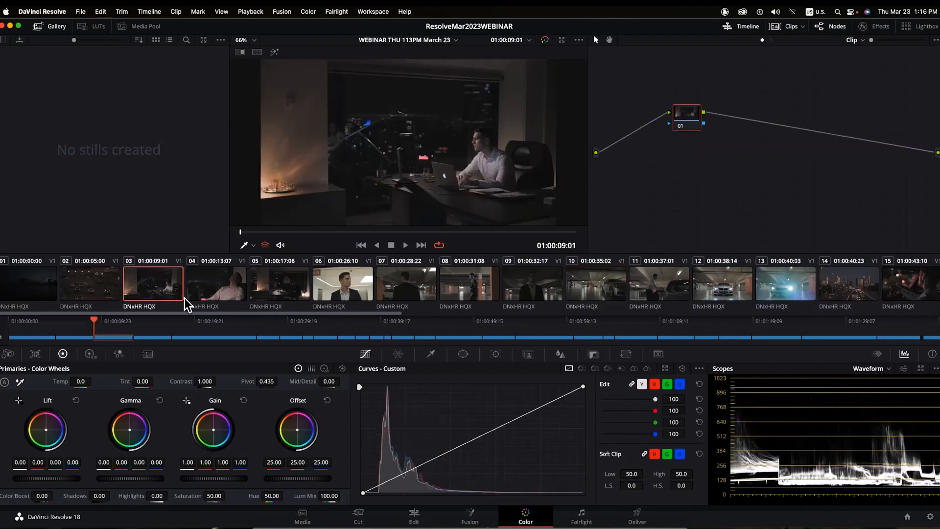
left_click(95, 290)
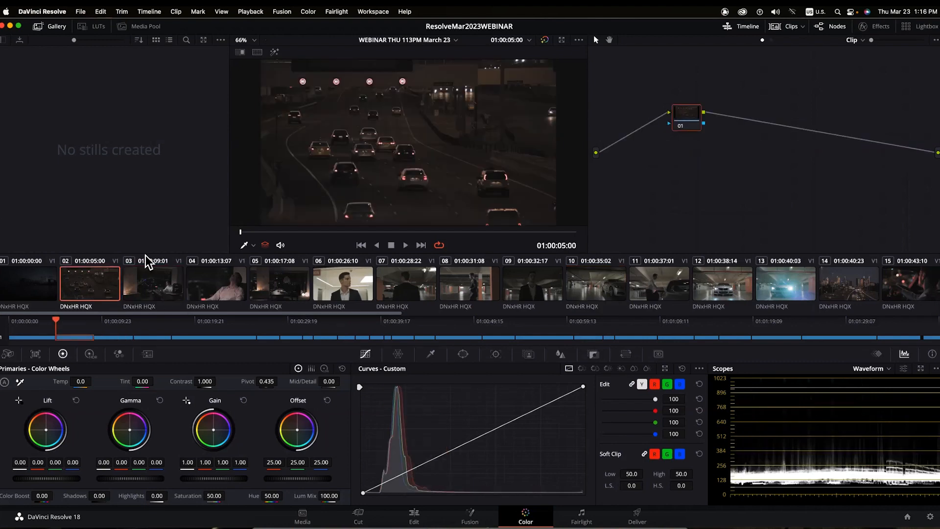
left_click(41, 285)
left_click(83, 282)
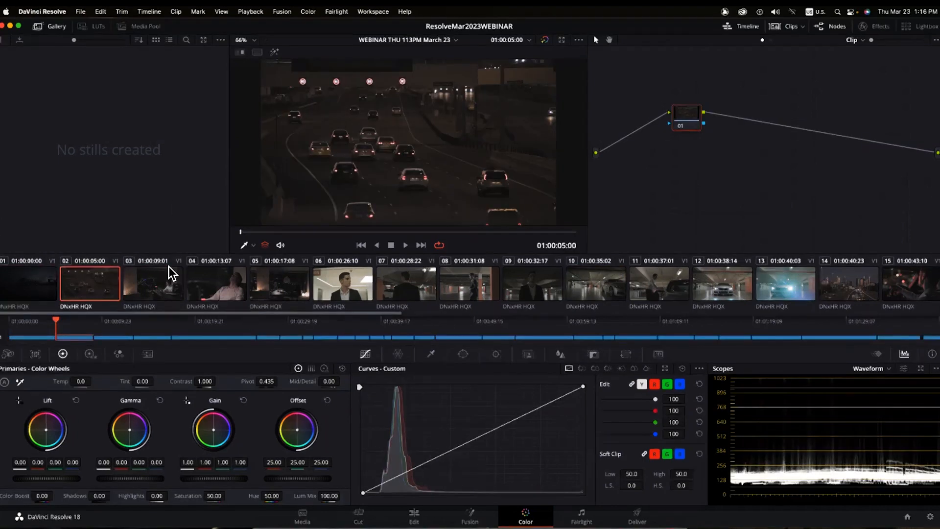
left_click(149, 285)
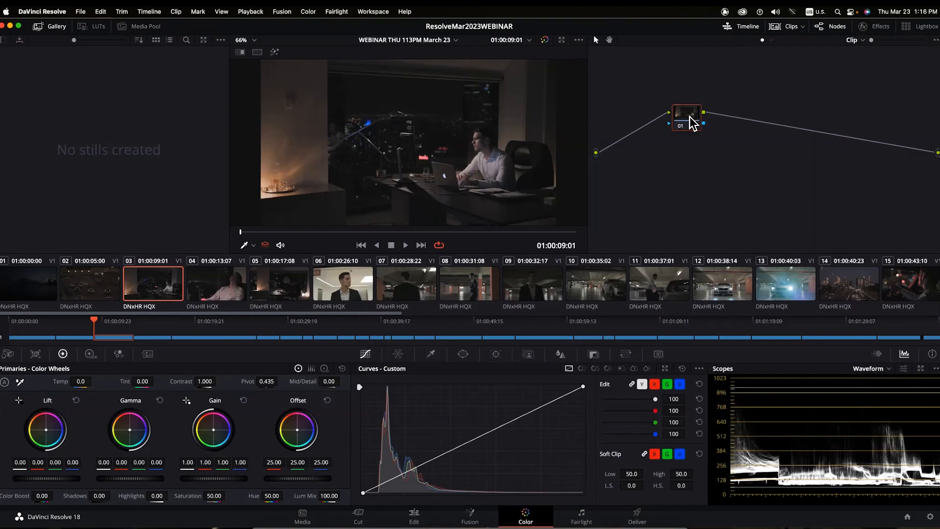
- Place node 01 inline, add serial nodes 02 and 03 with Alt+S, and tidy their positions
left_click_drag(692, 122, 658, 154)
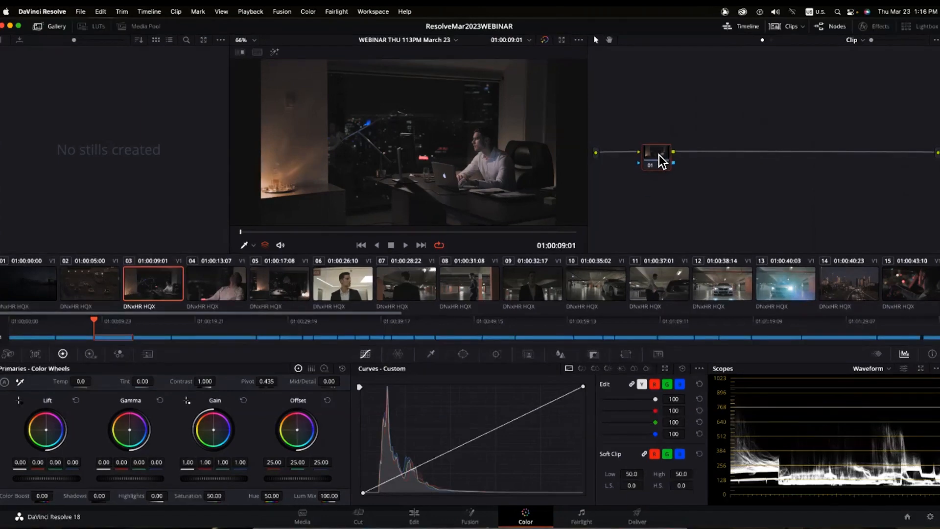
key("super+z")
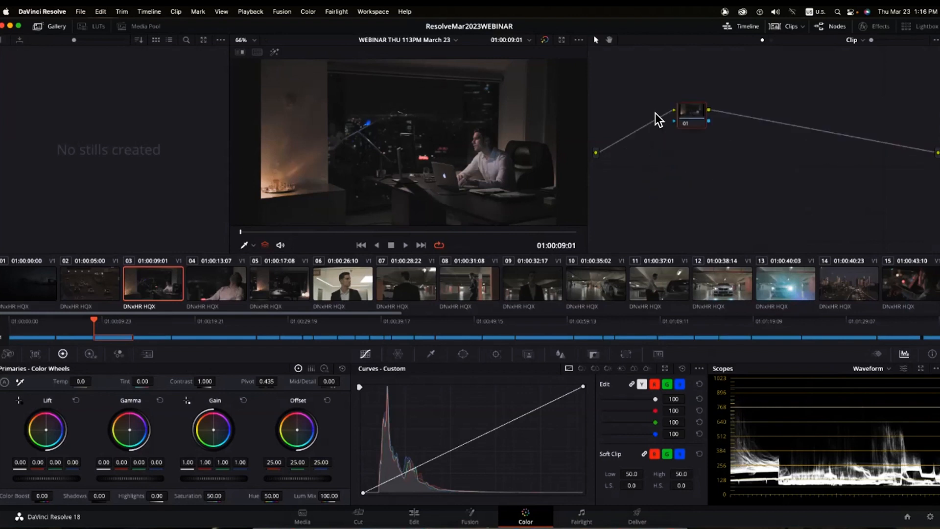
left_click_drag(691, 114, 648, 154)
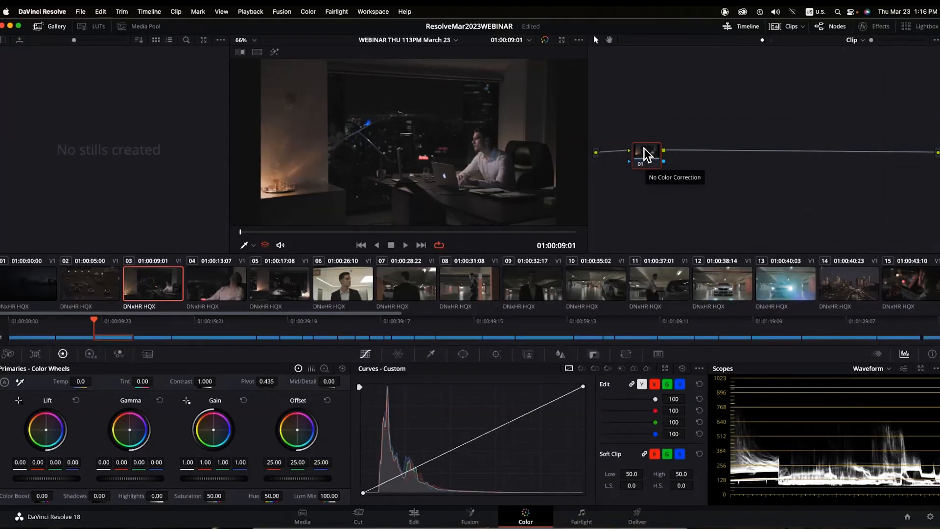
key("alt+s")
key("alt+s")
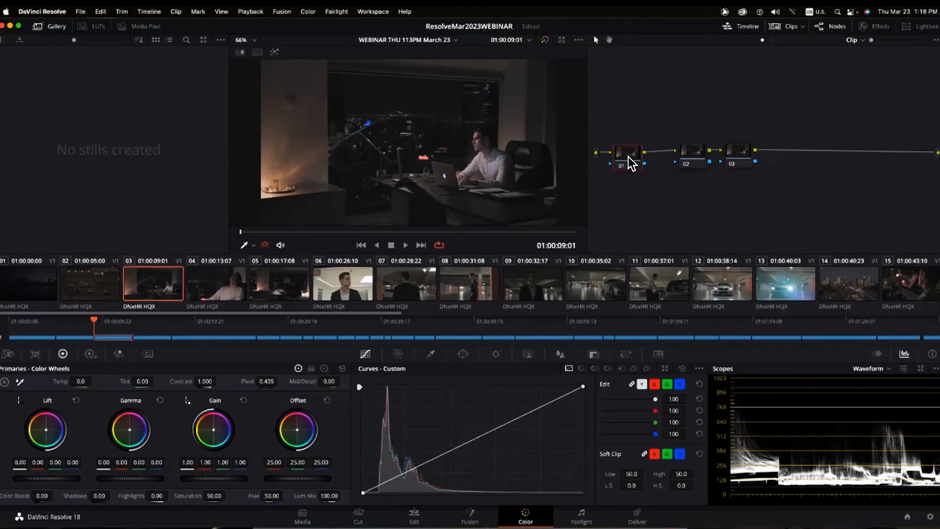
left_click_drag(629, 153, 611, 153)
left_click_drag(695, 154, 687, 155)
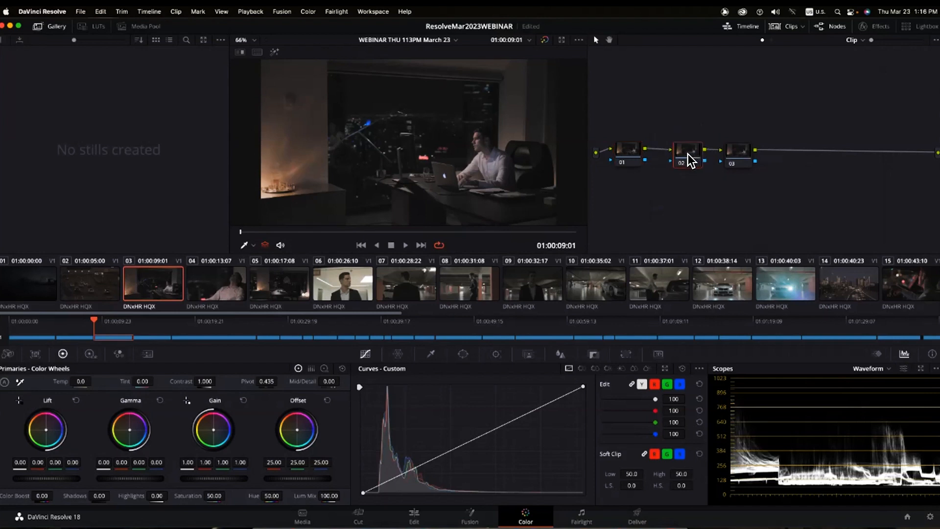
left_click(744, 153)
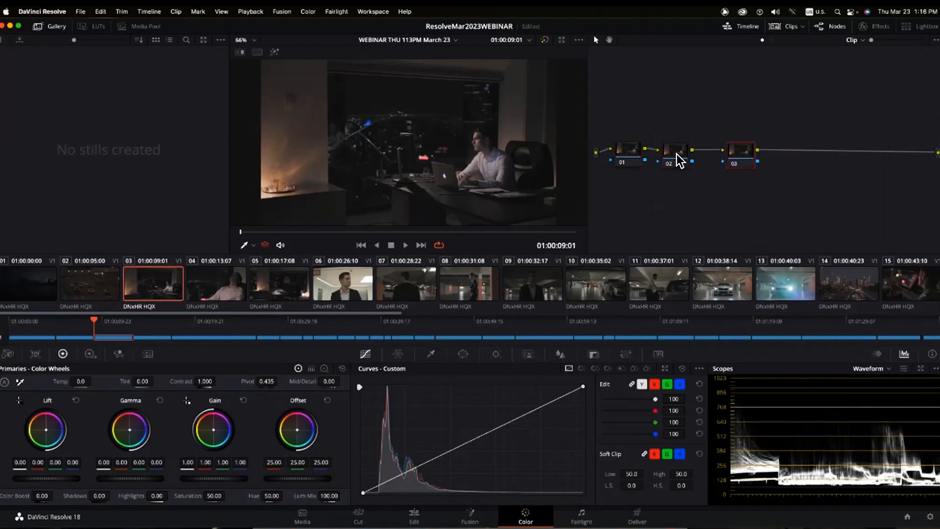
left_click_drag(677, 156, 744, 145)
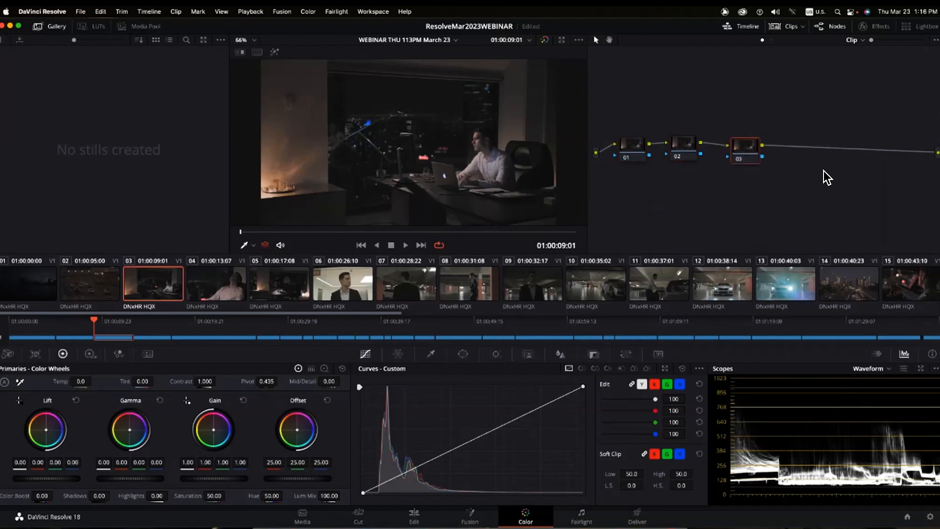
key("super+z")
key("super+z")
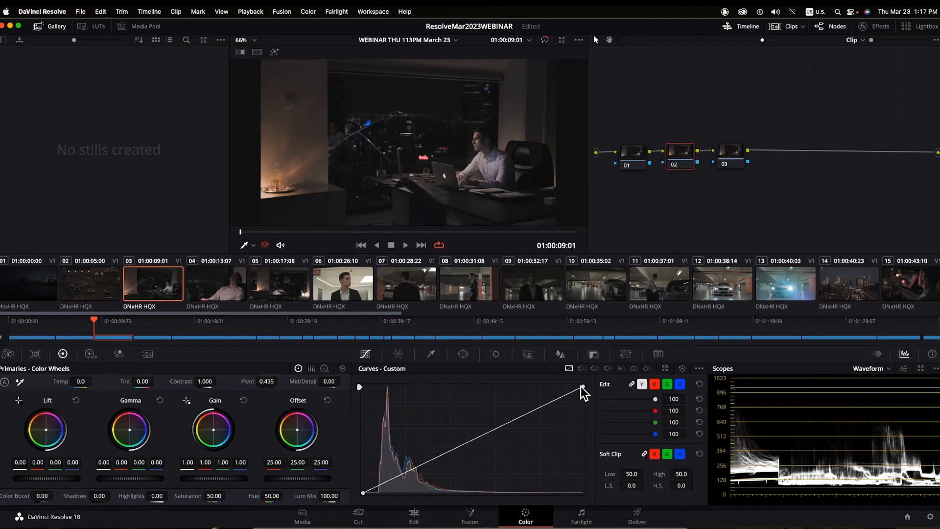
- Shape node 02's custom curve into a contrast S-curve with brighter highlights and deeper shadows
mouse_move(582, 386)
left_mouse_down()
mouse_move(497, 385)
mouse_move(582, 386)
left_mouse_up()
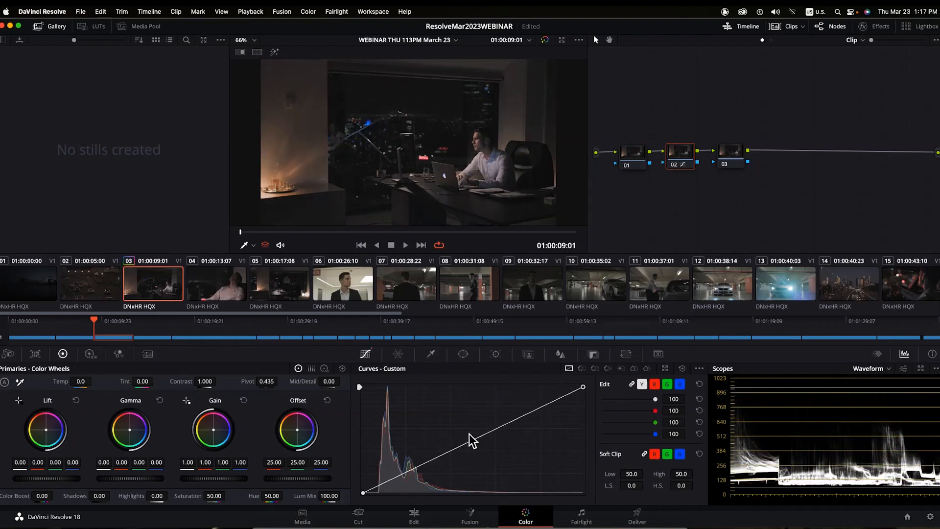
mouse_move(482, 443)
left_mouse_down()
mouse_move(447, 409)
mouse_move(480, 447)
mouse_move(460, 406)
mouse_move(480, 449)
mouse_move(466, 407)
mouse_move(479, 437)
left_mouse_up()
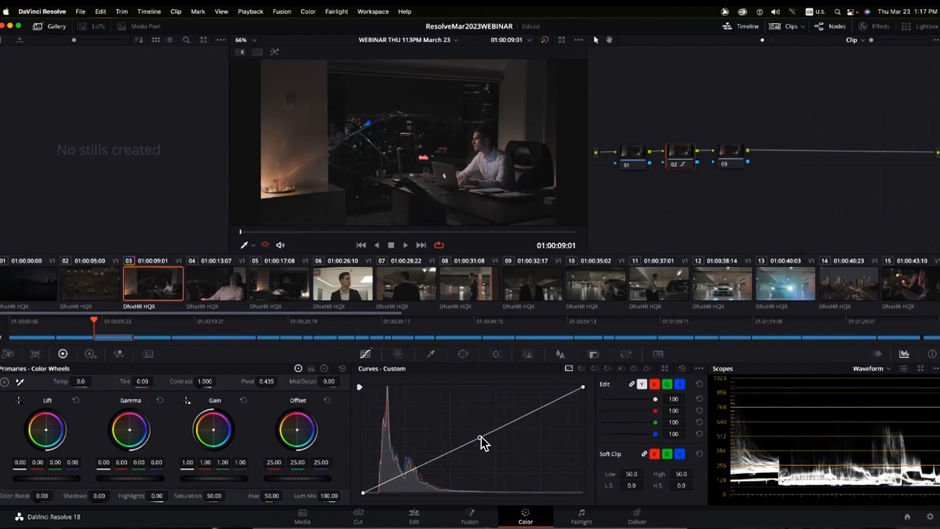
mouse_move(480, 438)
left_mouse_down()
mouse_move(468, 416)
mouse_move(483, 437)
mouse_move(474, 433)
left_mouse_up()
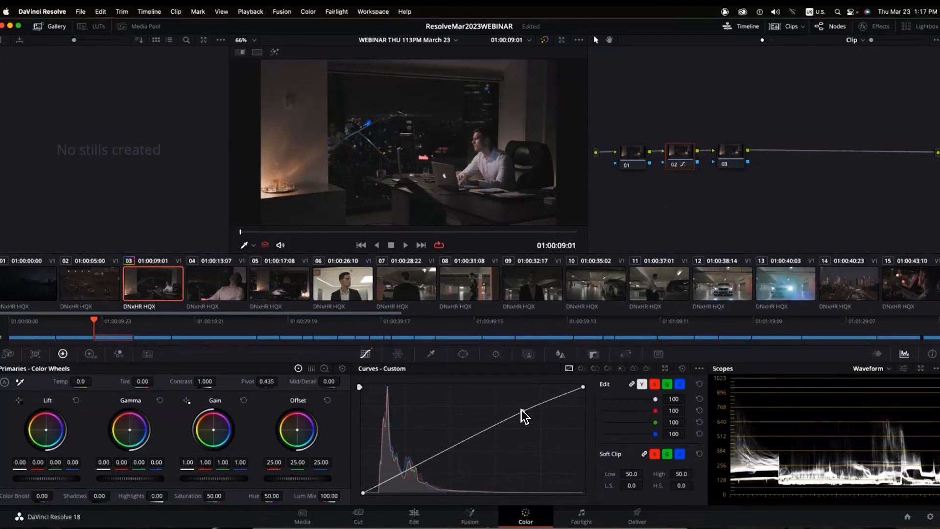
left_click_drag(521, 410, 510, 400)
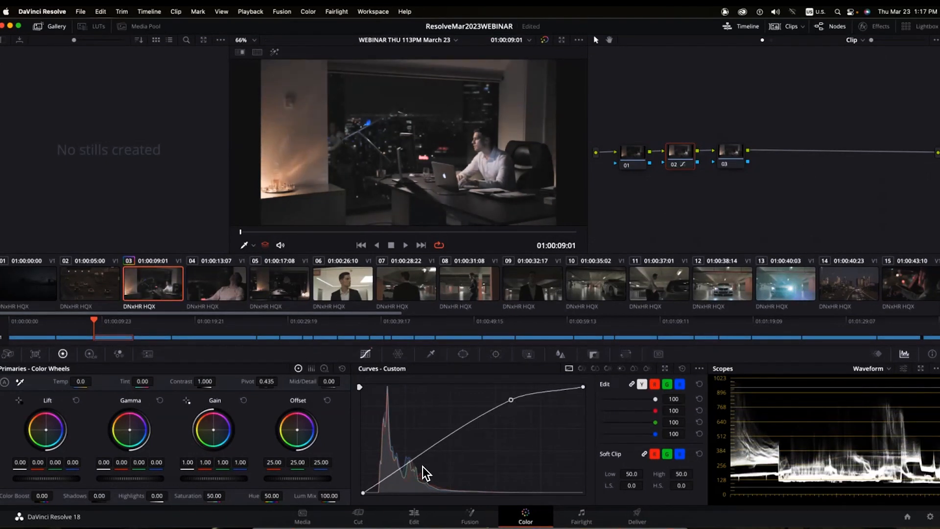
left_click(408, 472)
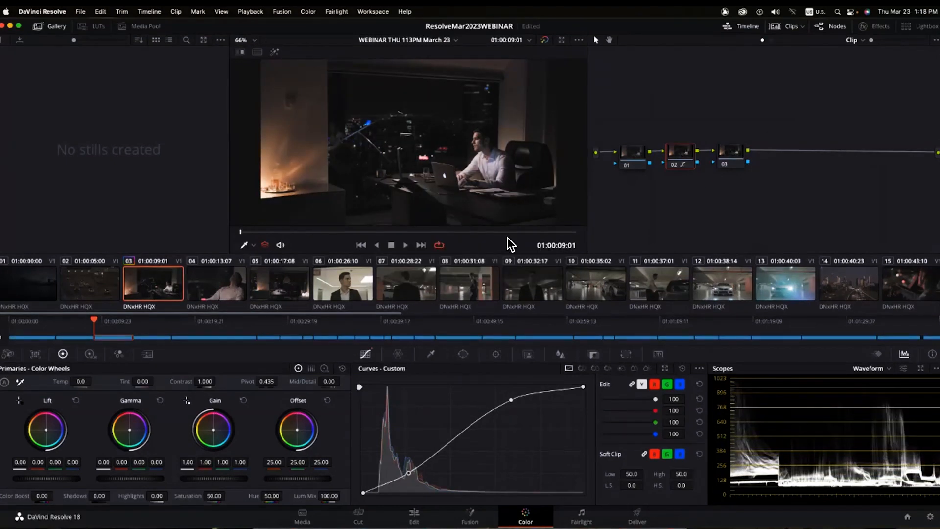
left_click(480, 192)
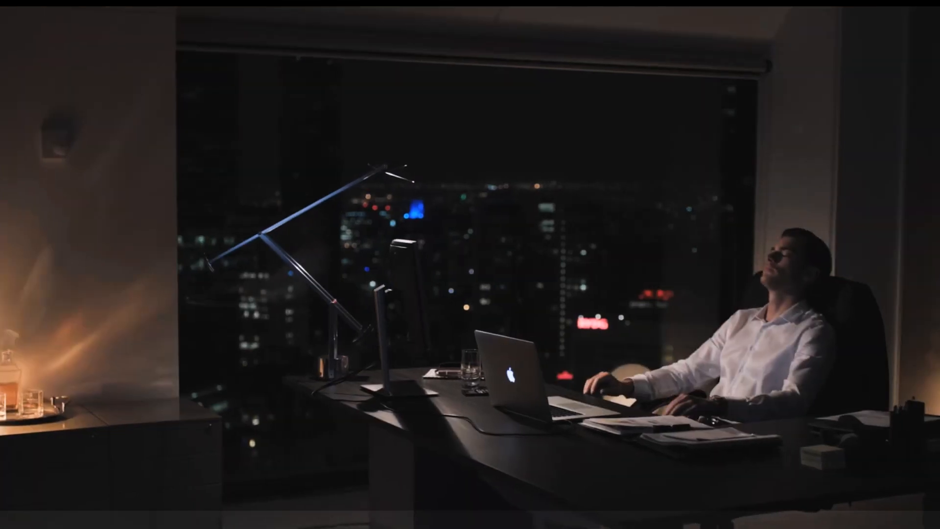
- Stop playback, exit full screen, check clips 04 and 05, then reselect clip 03's node 03
left_click(489, 229)
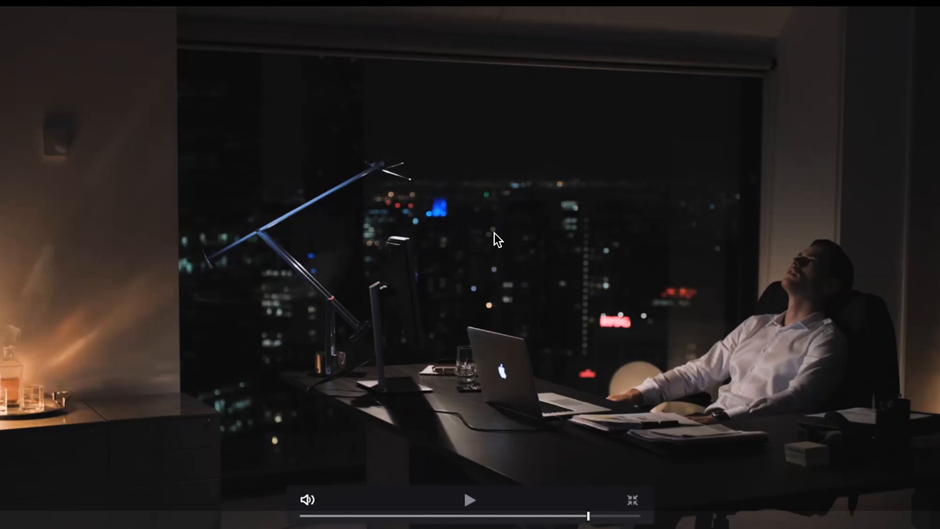
key("Escape")
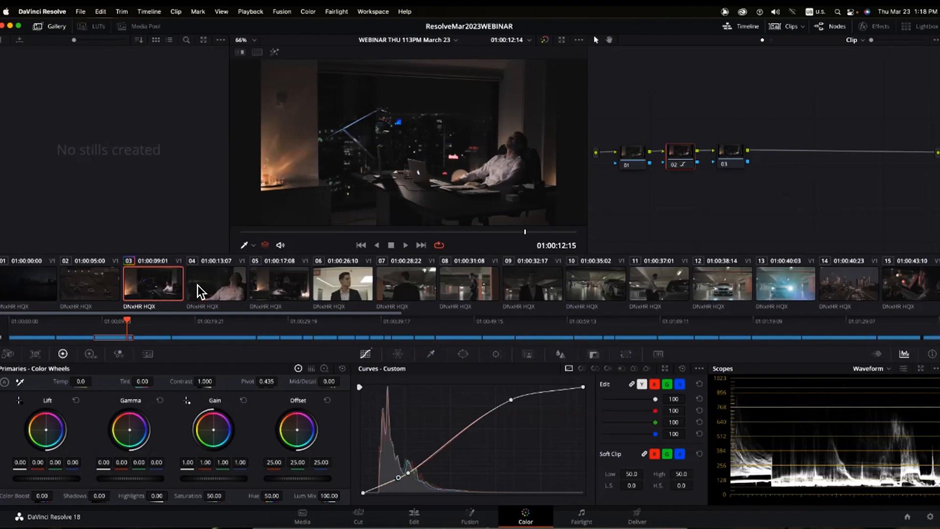
left_click(730, 156)
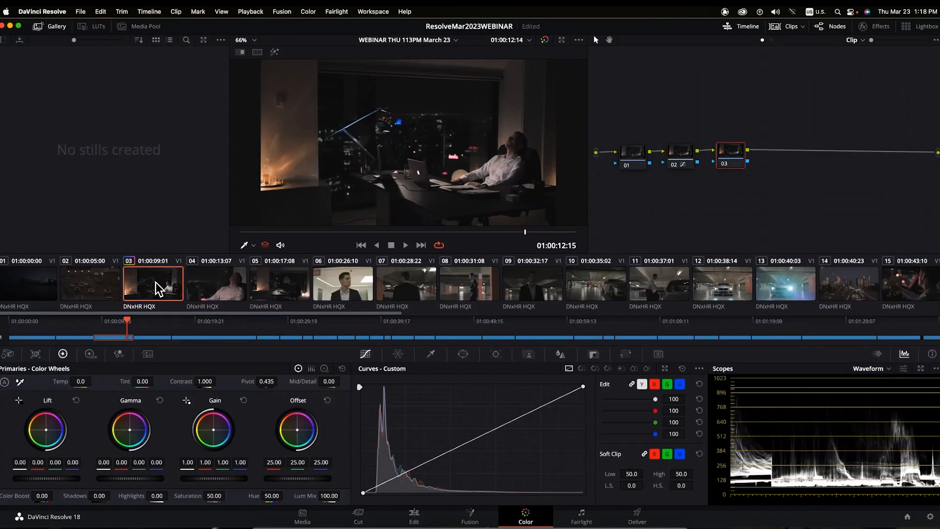
left_click(223, 285)
left_click(273, 286)
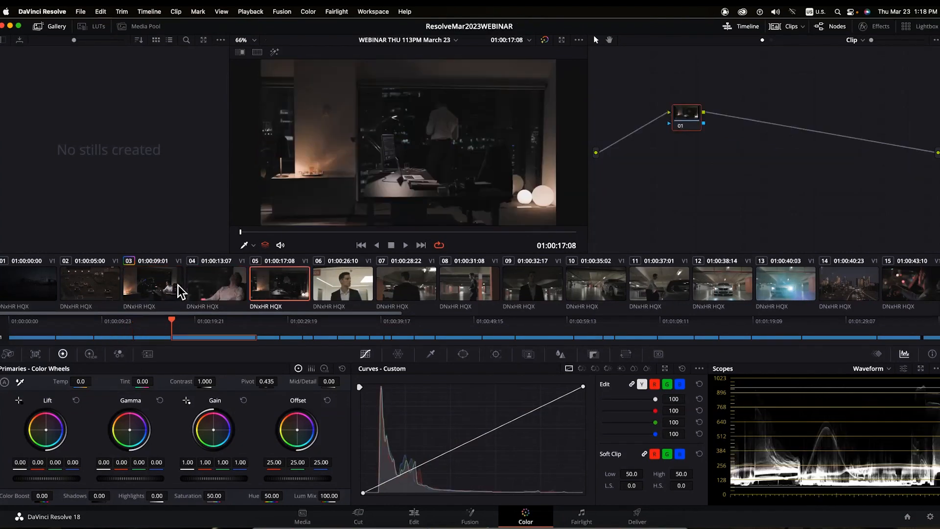
left_click(153, 287)
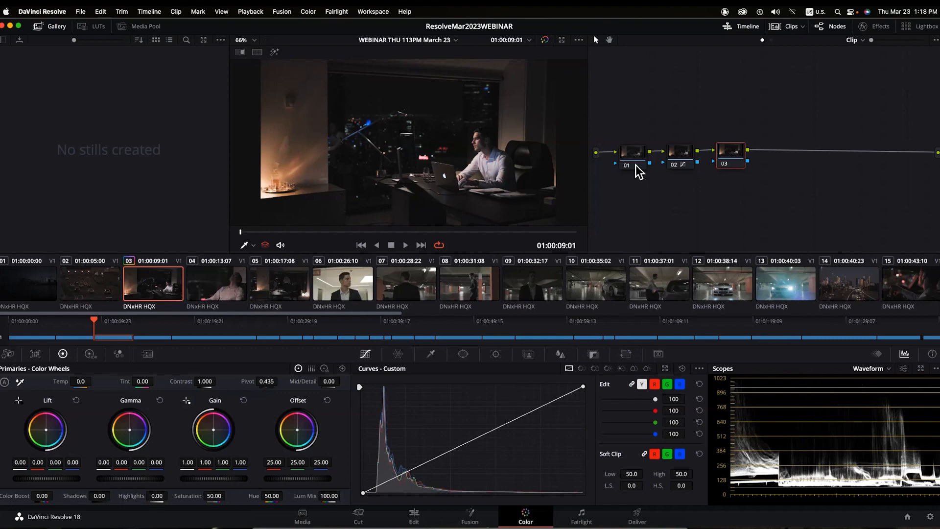
left_click(679, 151)
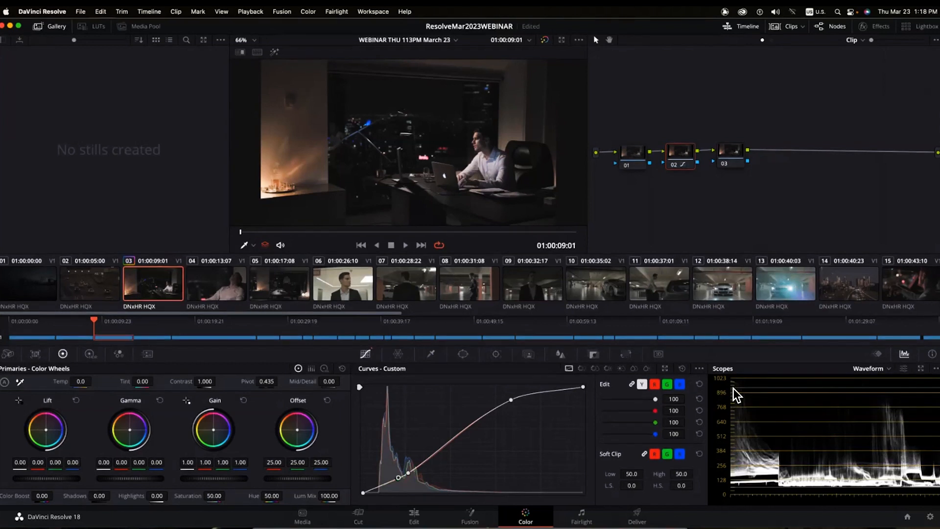
left_click_drag(735, 152, 732, 150)
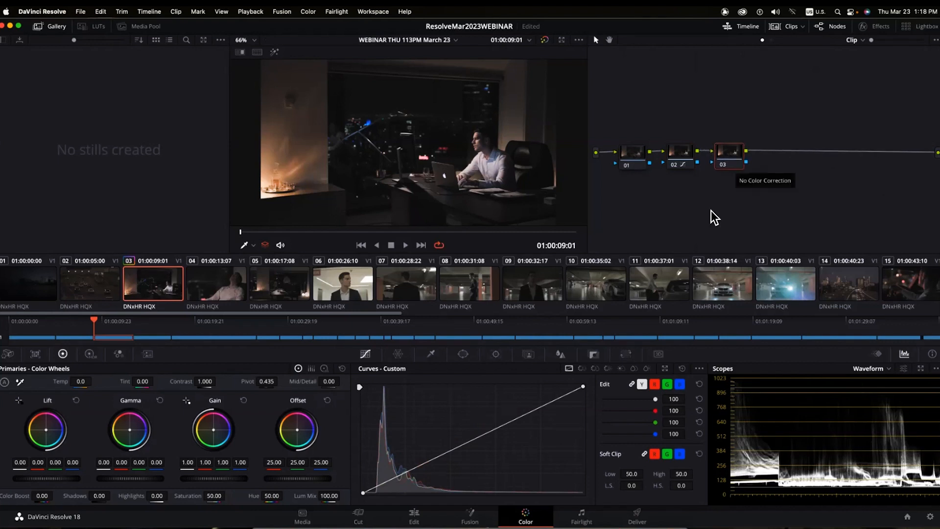
- On node 03, lower the red curve and raise the blue curve to cool clip 03, then view clip 05
left_click(655, 384)
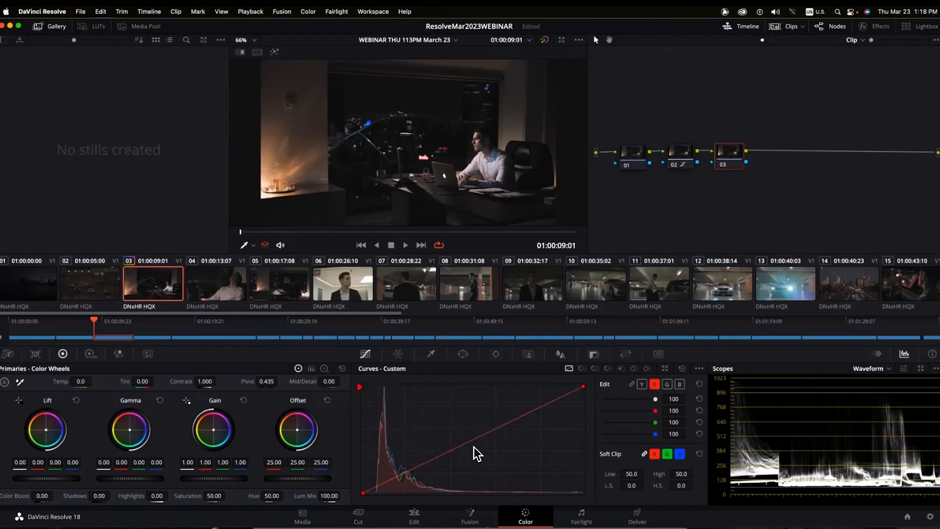
left_click_drag(472, 438, 481, 455)
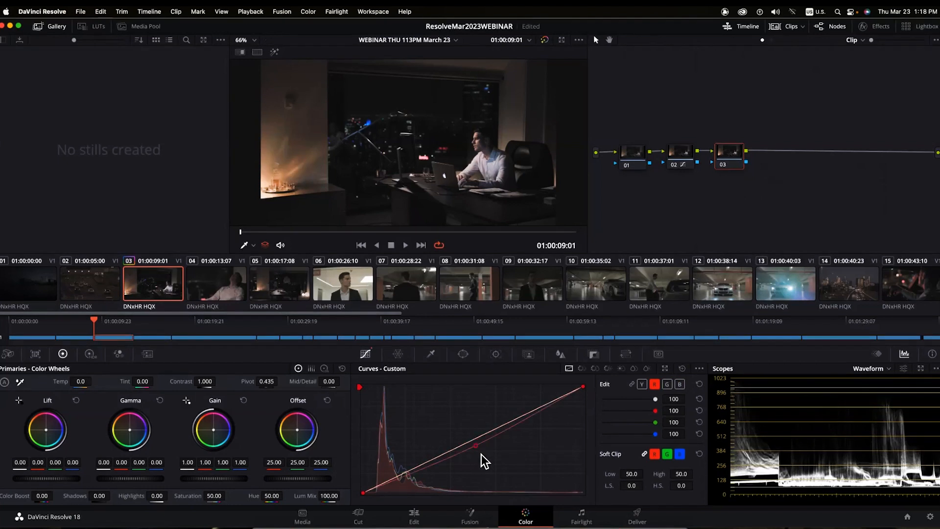
left_click(679, 384)
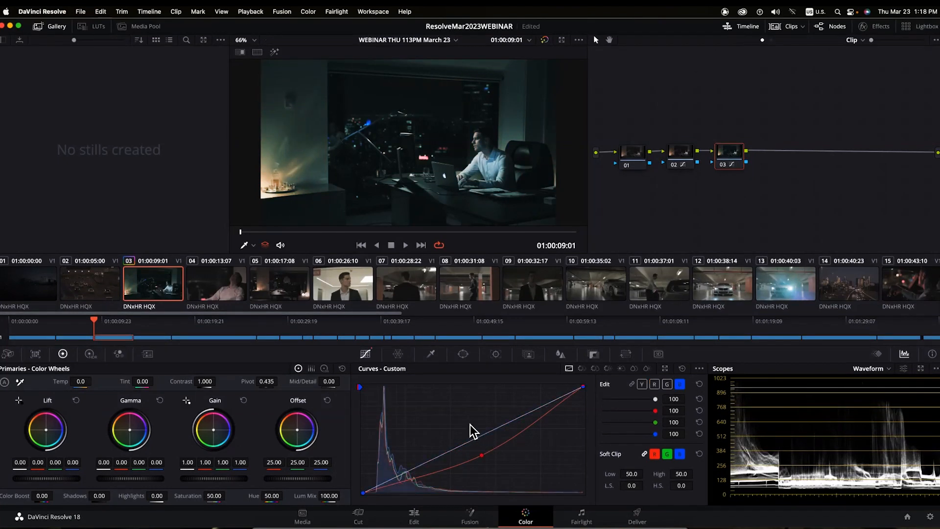
left_click(469, 424)
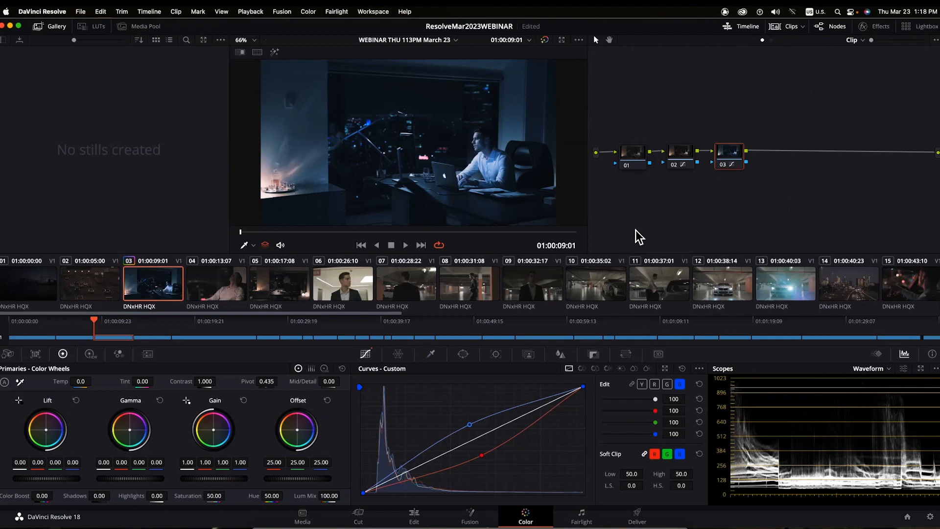
left_click(209, 286)
left_click(279, 289)
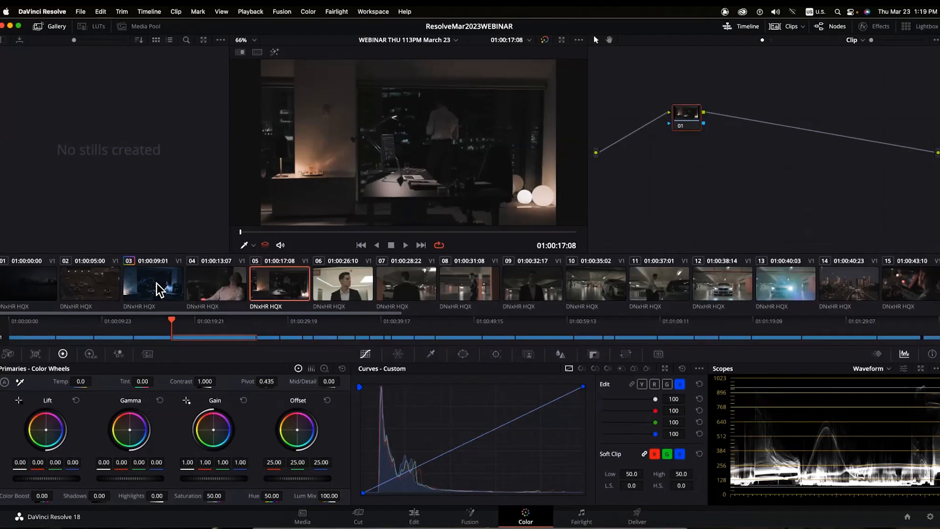
- Apply clip 03's grade to clips 04 and 05 and check the result on each
left_click(218, 290)
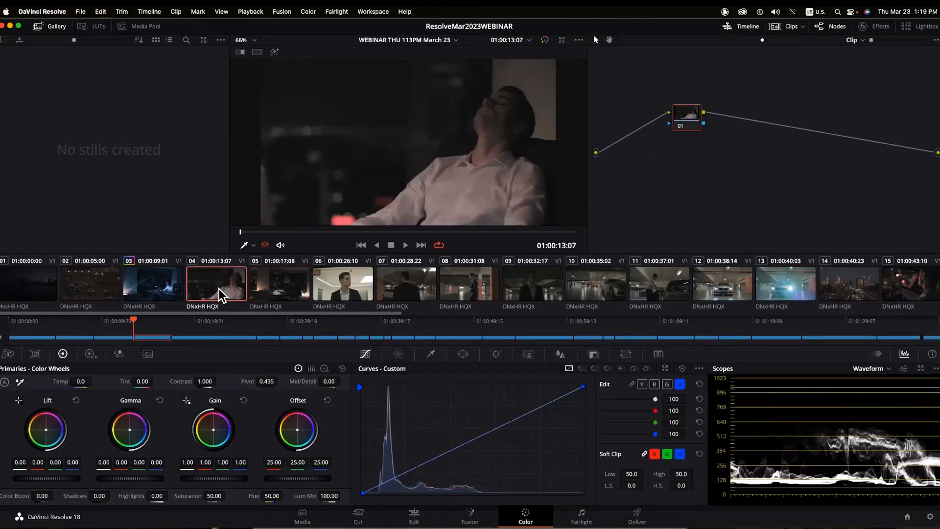
left_click(280, 293, "shift")
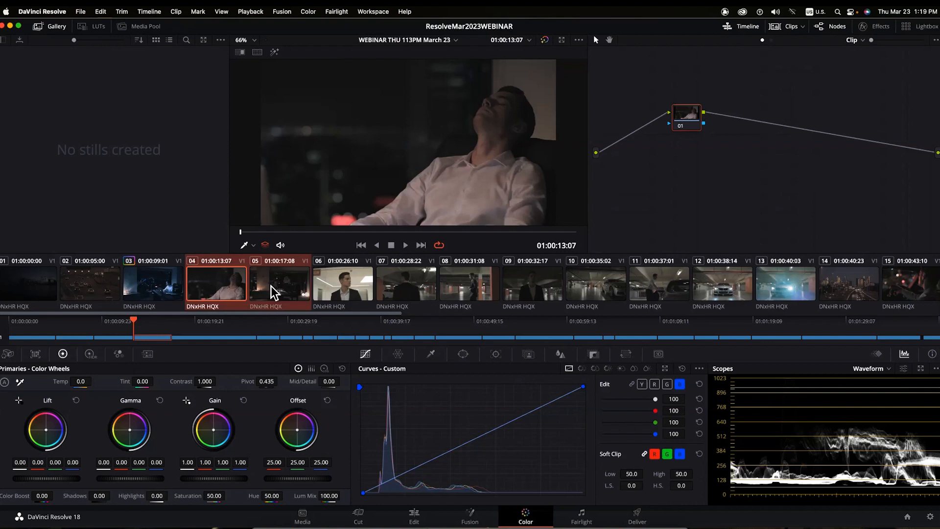
right_click(146, 289)
mouse_move(151, 281)
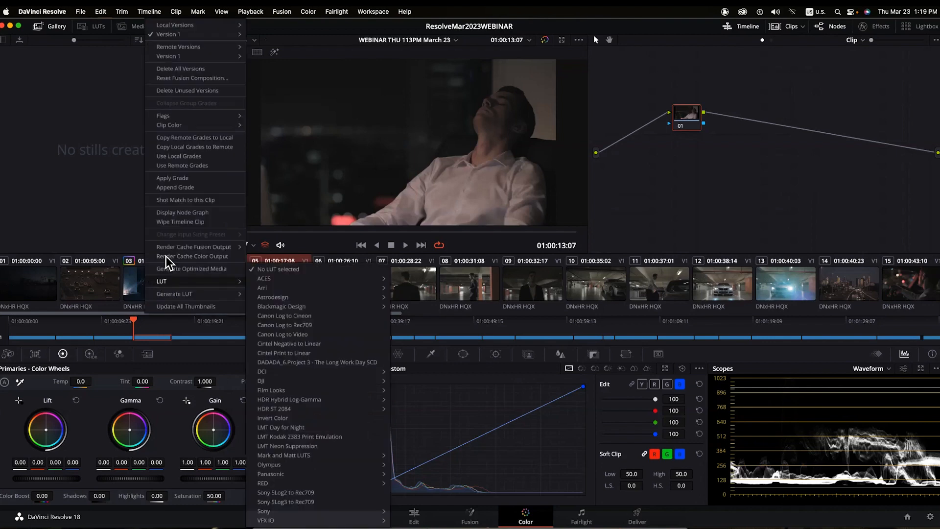
left_click(182, 179)
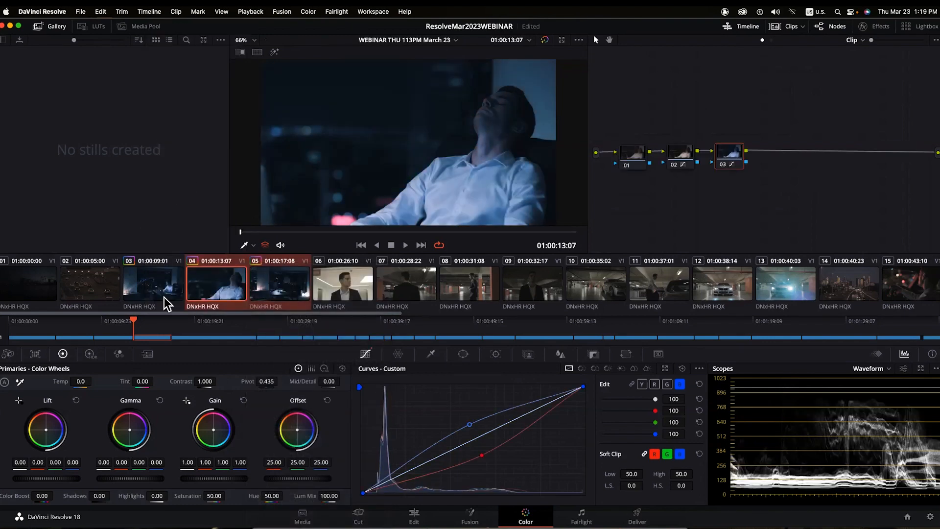
left_click(151, 280)
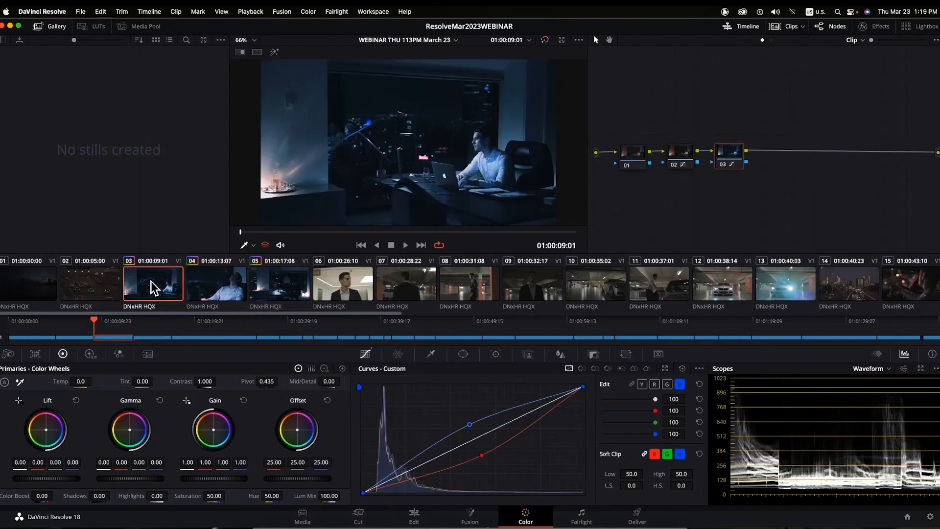
left_click(210, 286)
left_click(288, 295)
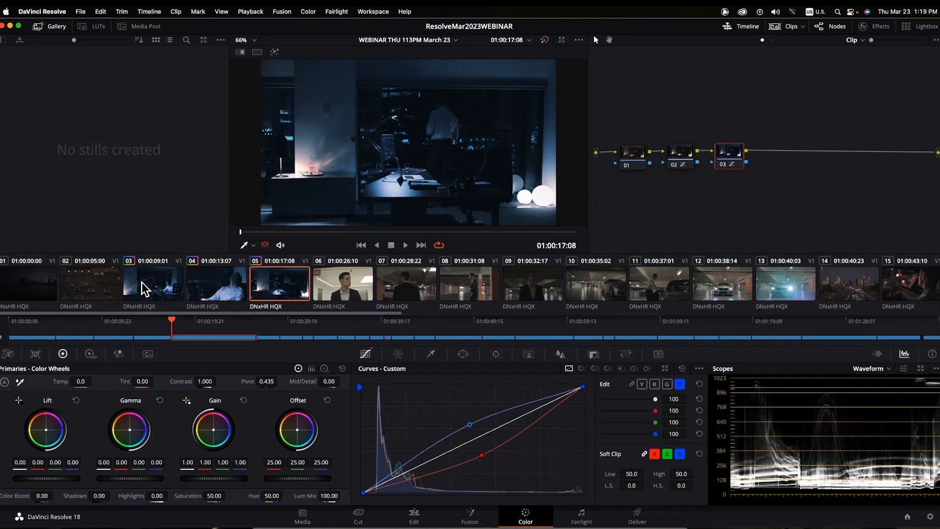
- Select clips 03, 04 and 05 together and bring up the Color menu
left_click(182, 284)
left_click(208, 283, "super")
left_click(274, 284, "super")
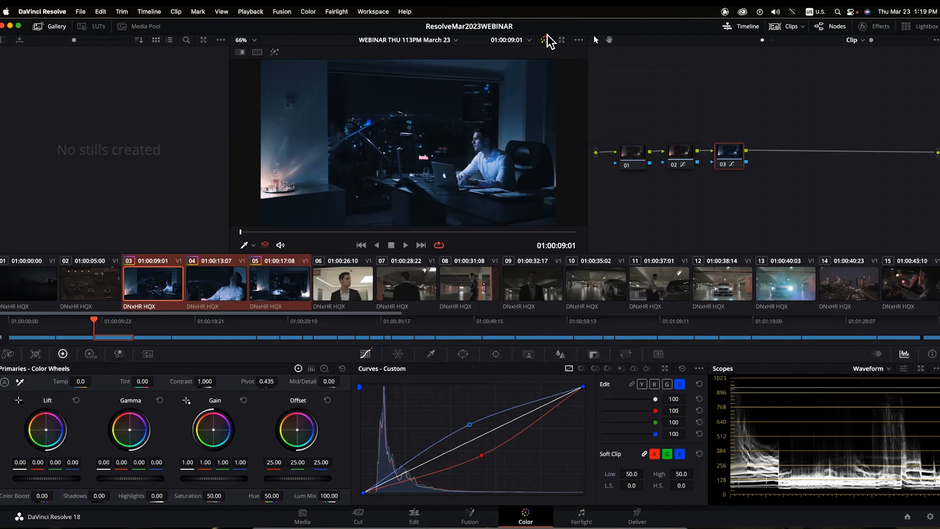
left_click(308, 11)
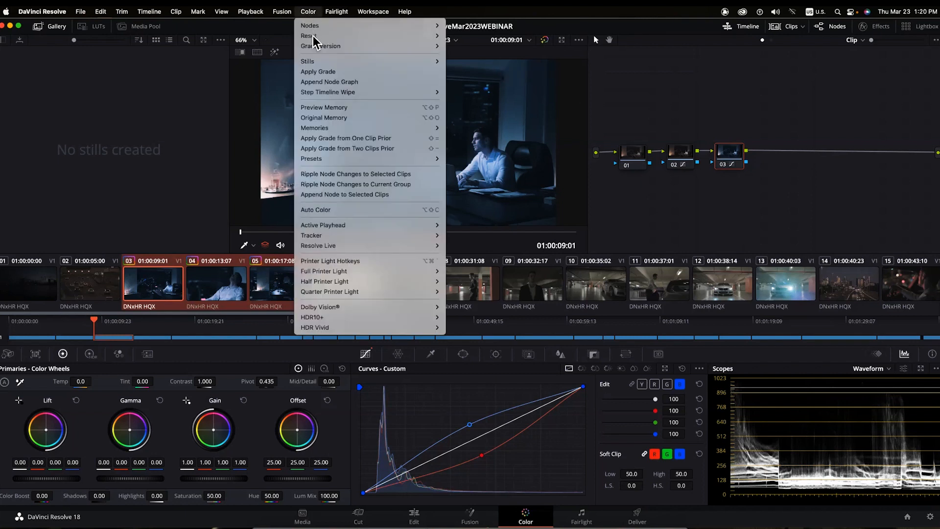
- Reset All Grades and Nodes, leave only clip 03 selected, and move node 01 lower
mouse_move(316, 36)
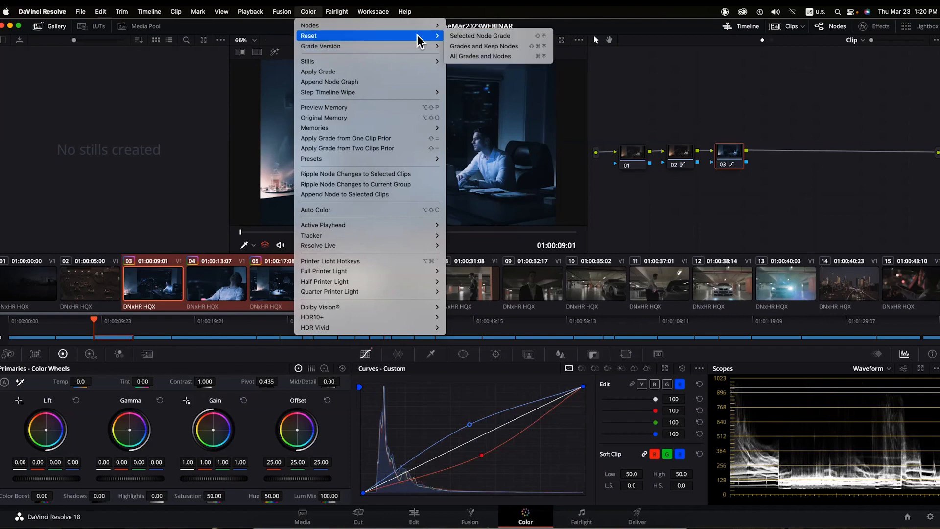
left_click(490, 57)
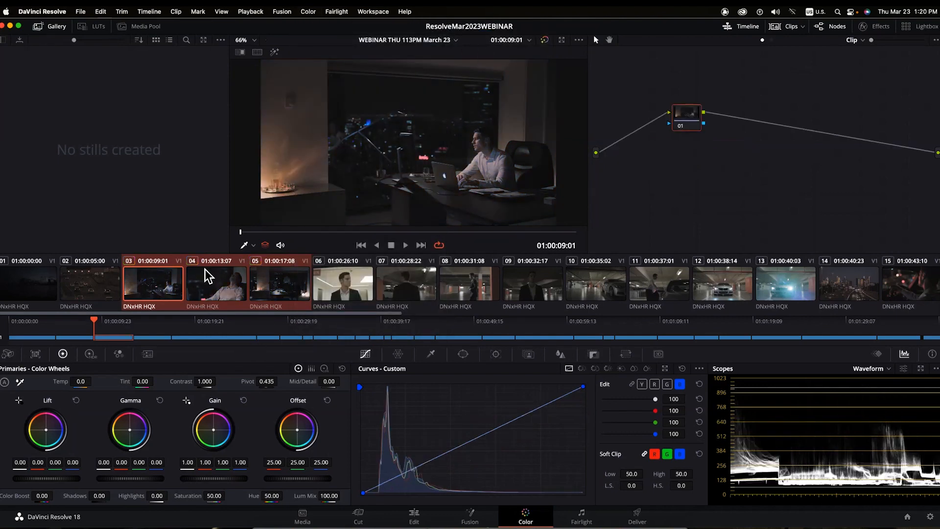
left_click(163, 282)
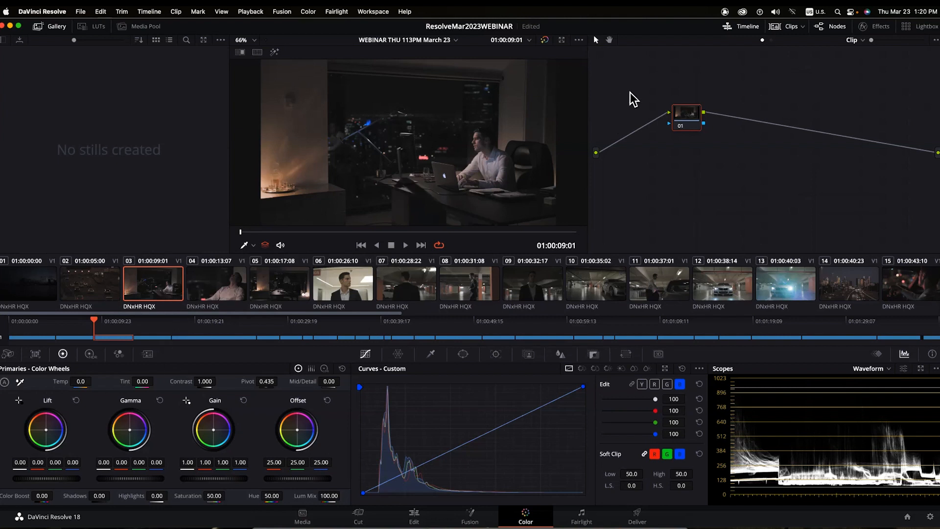
left_click_drag(695, 125, 664, 162)
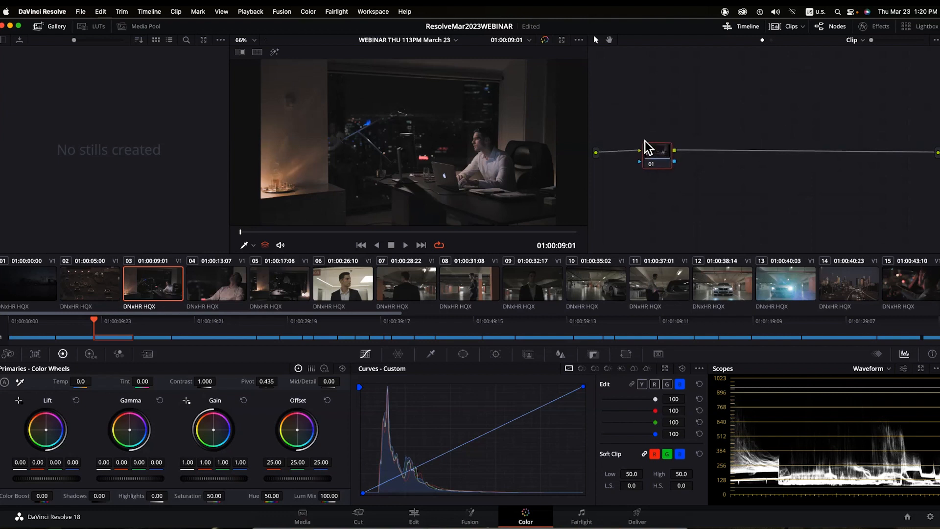
- Add a serial node after node 01 and label node 02 BALANCE
key("alt+s")
key("alt+s")
left_click(703, 159)
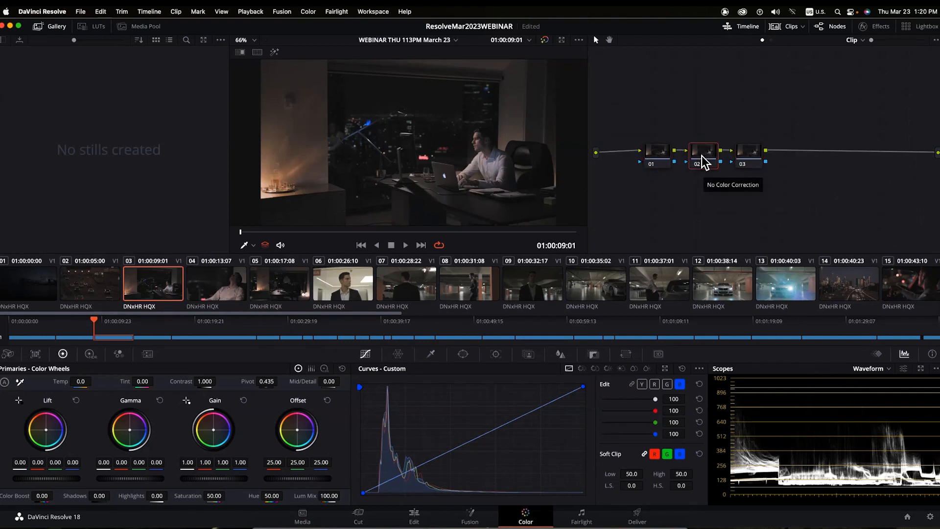
right_click(703, 161)
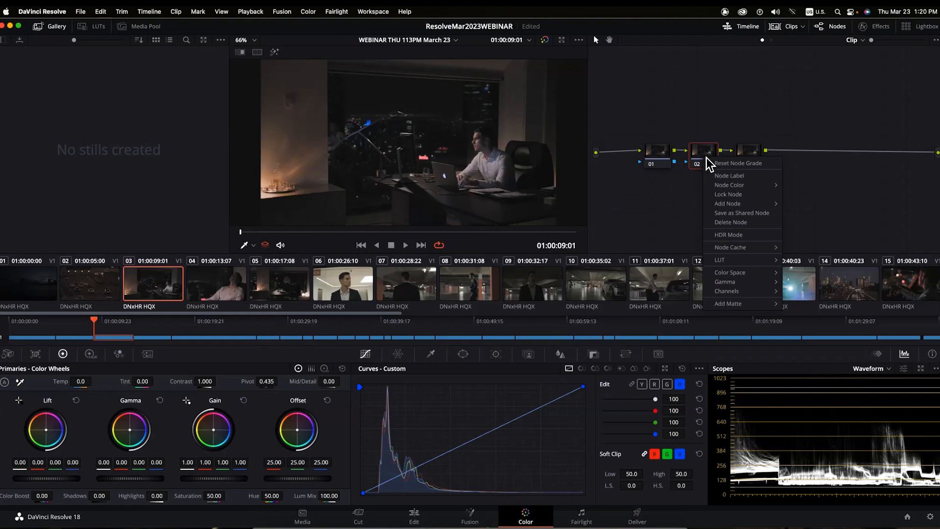
left_click(735, 156)
type("BALANCE")
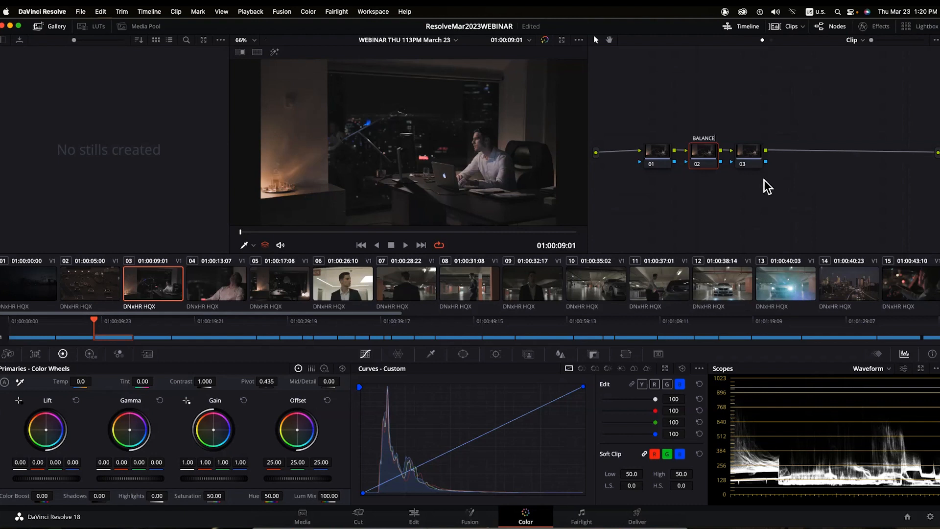
key("Return")
- Label node 03 COLOR, then select BALANCE and link the curve channels
left_click(753, 155)
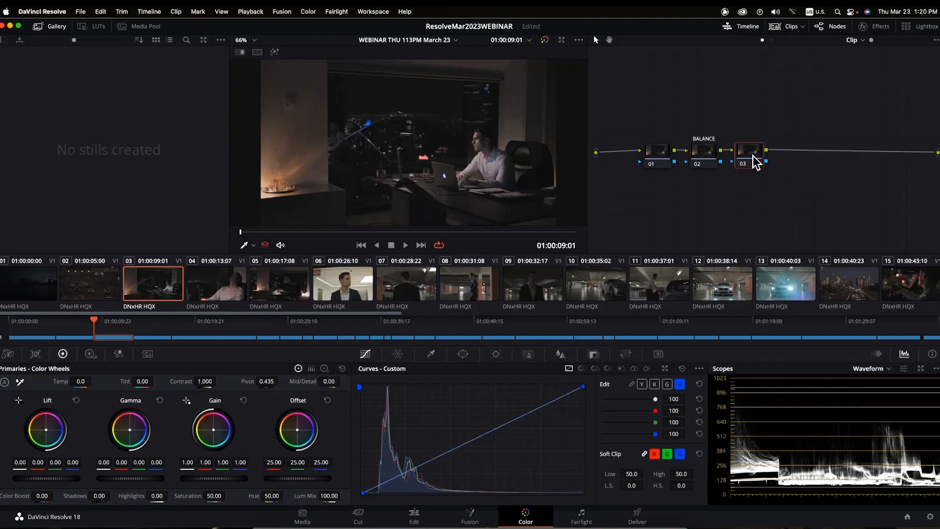
right_click(753, 156)
left_click(765, 173)
type("COLOR")
key("Return")
left_click(705, 152)
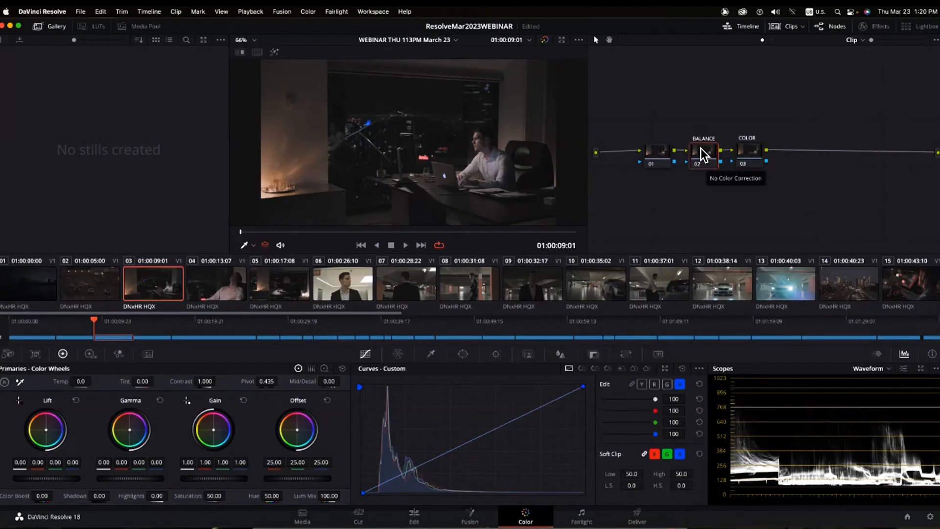
left_click(630, 383)
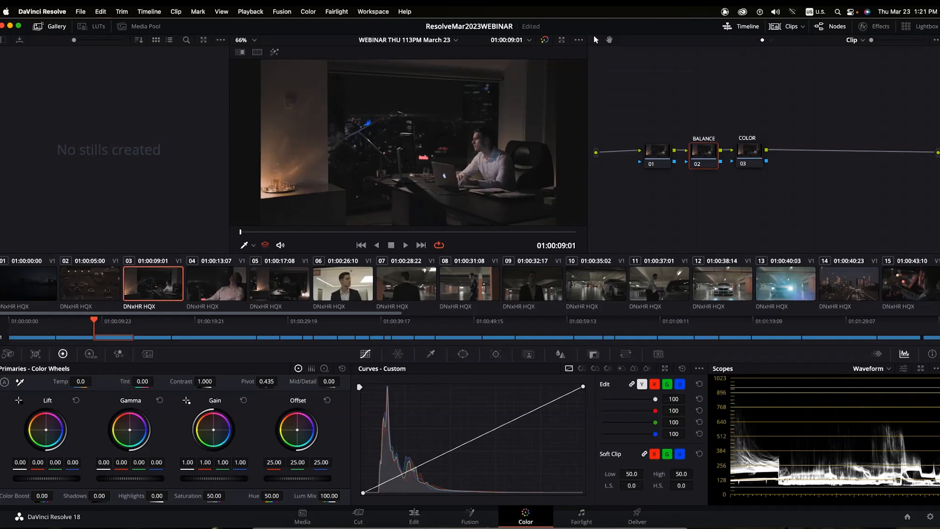
- On the BALANCE node, raise Gain to about 1.66 and lower Lift to -0.06, then save
left_click_drag(213, 477, 234, 448)
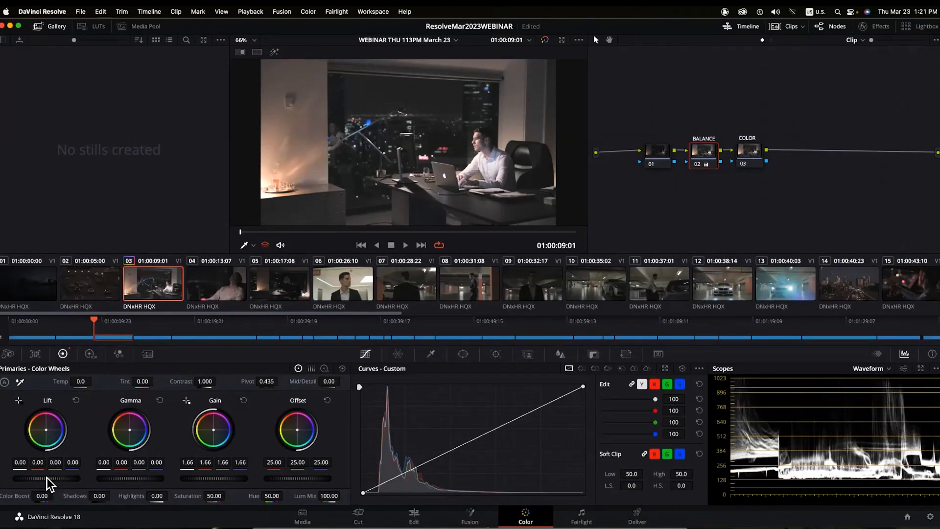
left_click_drag(46, 477, 41, 477)
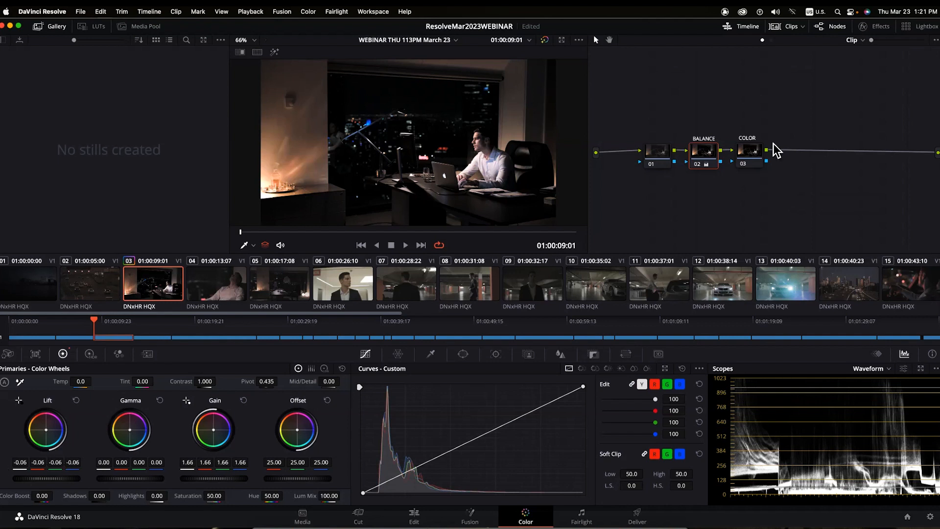
key("super+s")
left_click(750, 159)
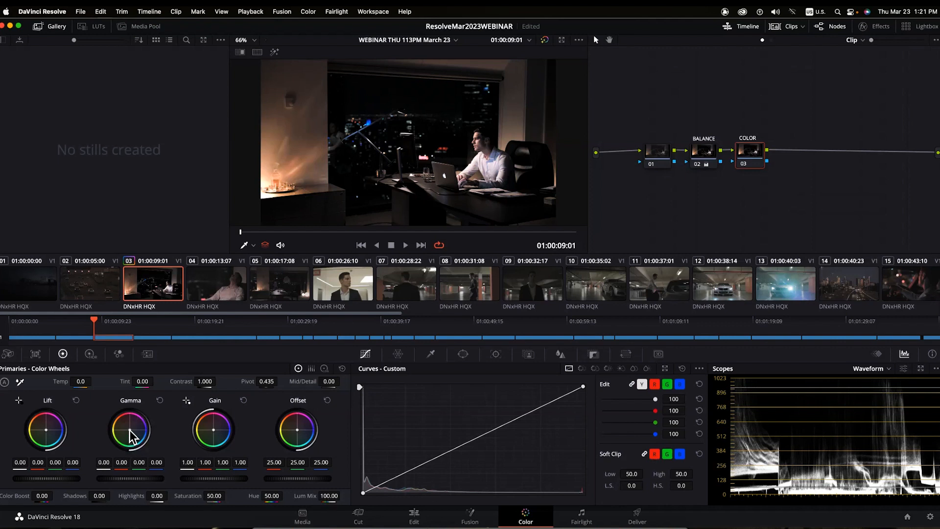
- Warm the Gamma and Gain wheels toward orange (Gain red 1.53, green 0.89, blue 0.57)
left_click_drag(130, 431, 122, 421)
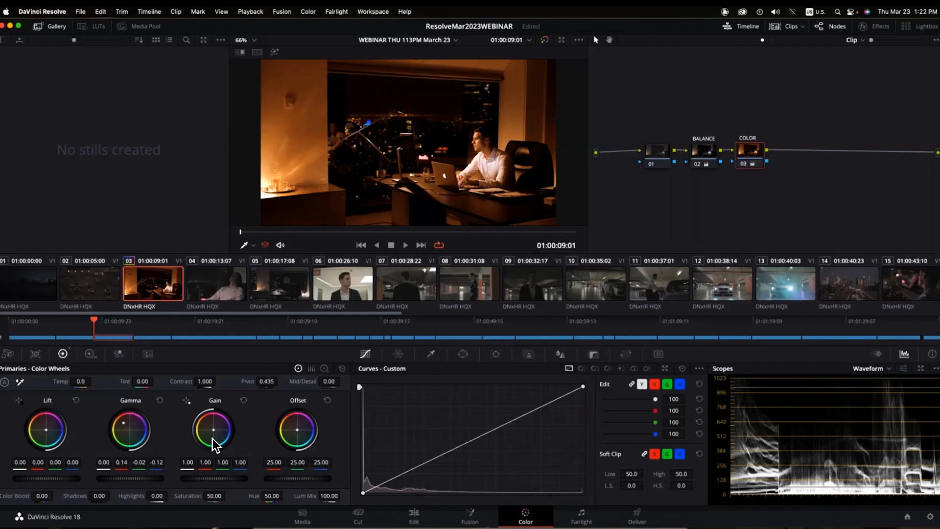
left_click_drag(212, 427, 208, 423)
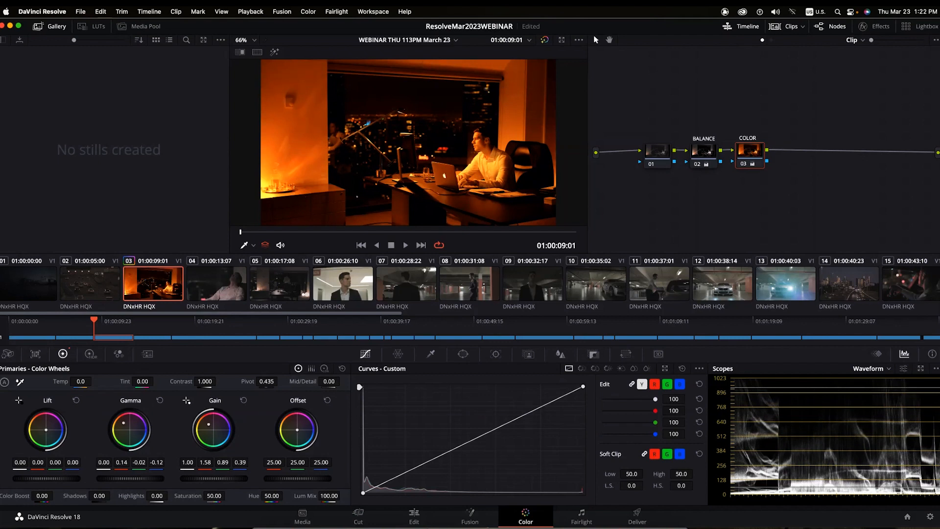
left_click_drag(209, 424, 213, 430)
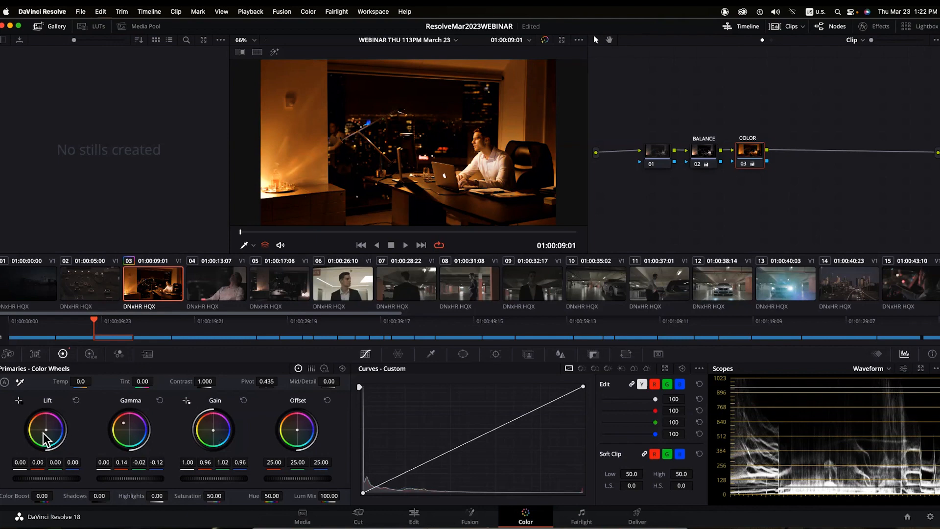
left_click_drag(51, 436, 46, 435)
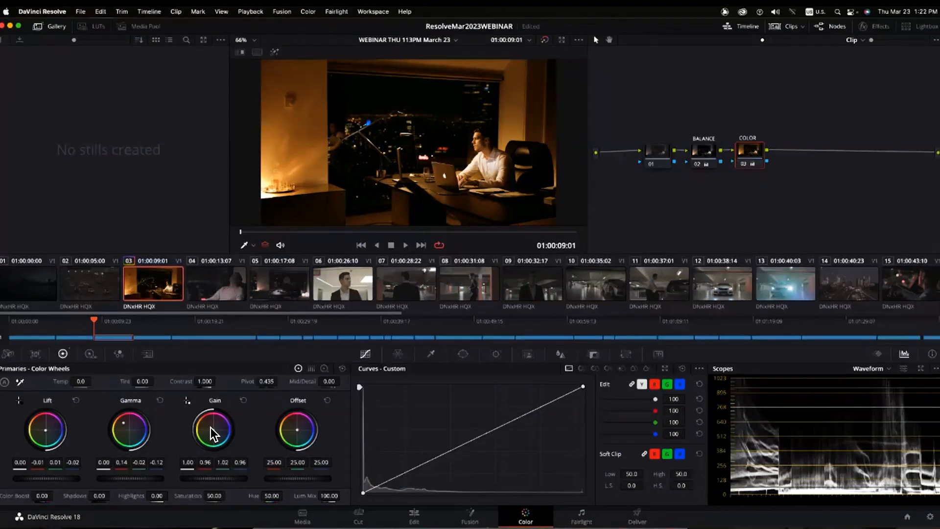
left_click_drag(210, 429, 211, 427)
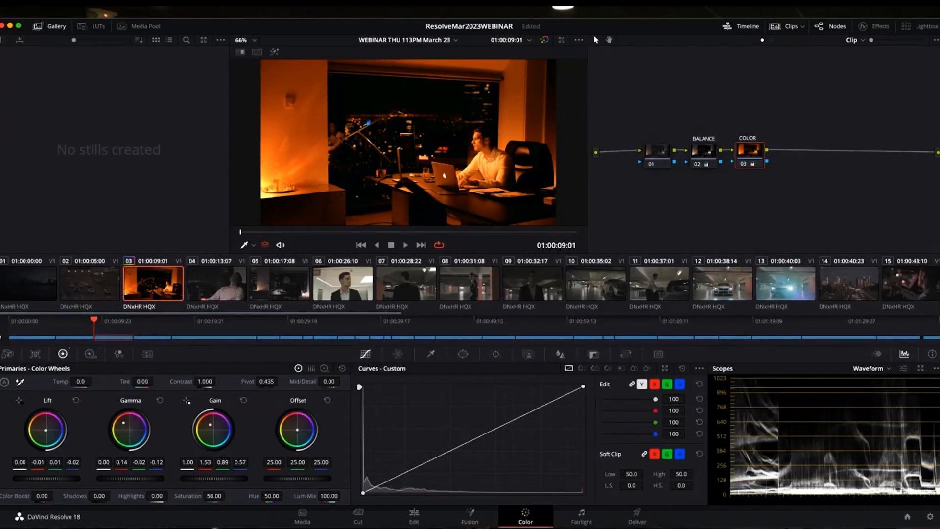
- Play the orange-graded office clip back in the full-screen Cinema Viewer
key("super+f")
key("space")
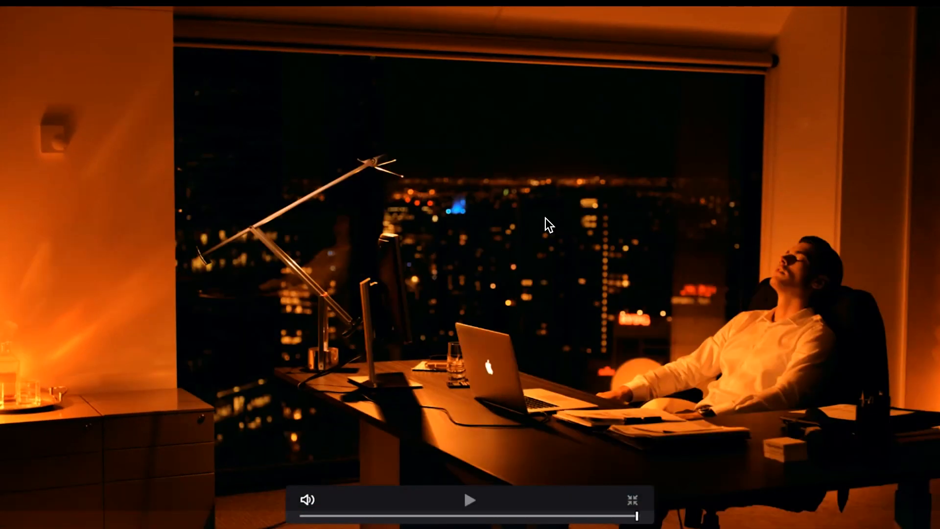
key("super+f")
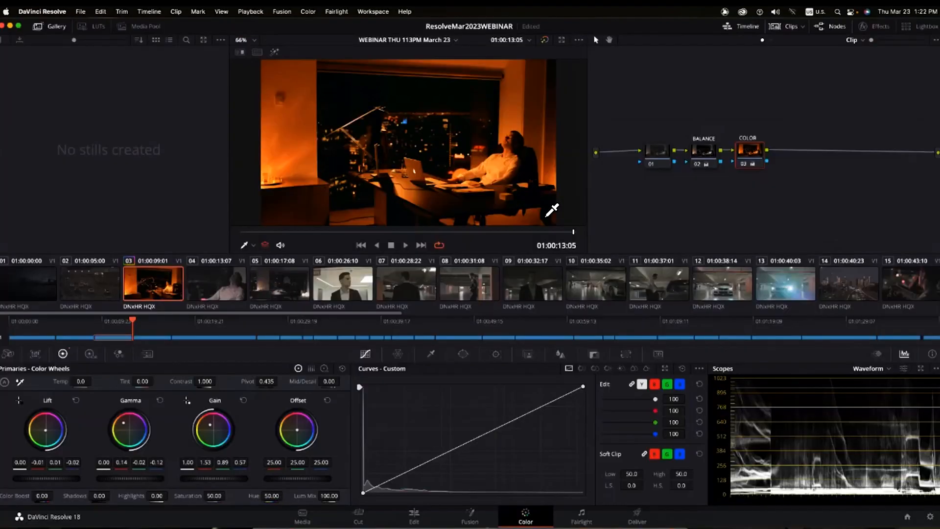
- Select clips 04 and 05 and apply clip 03's grade to them
left_click(227, 282)
left_click(297, 288)
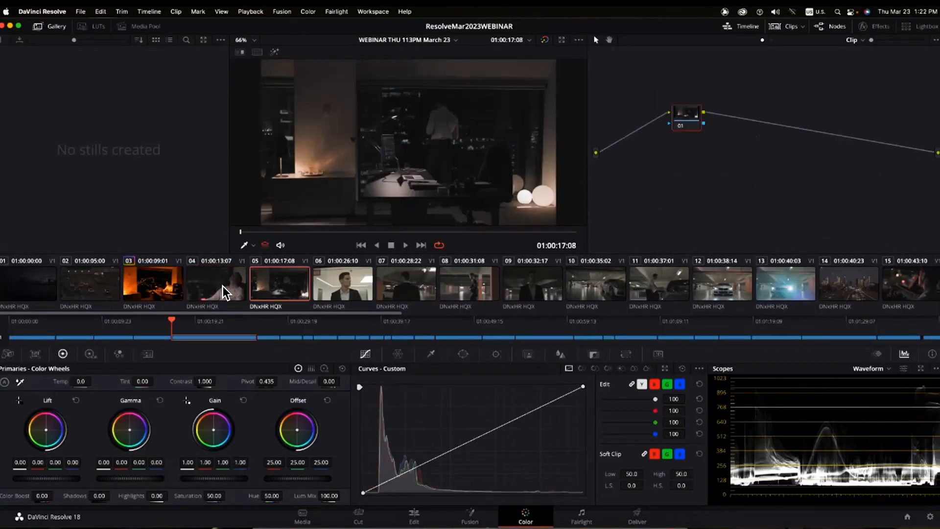
left_click(222, 285)
left_click(288, 284, "super")
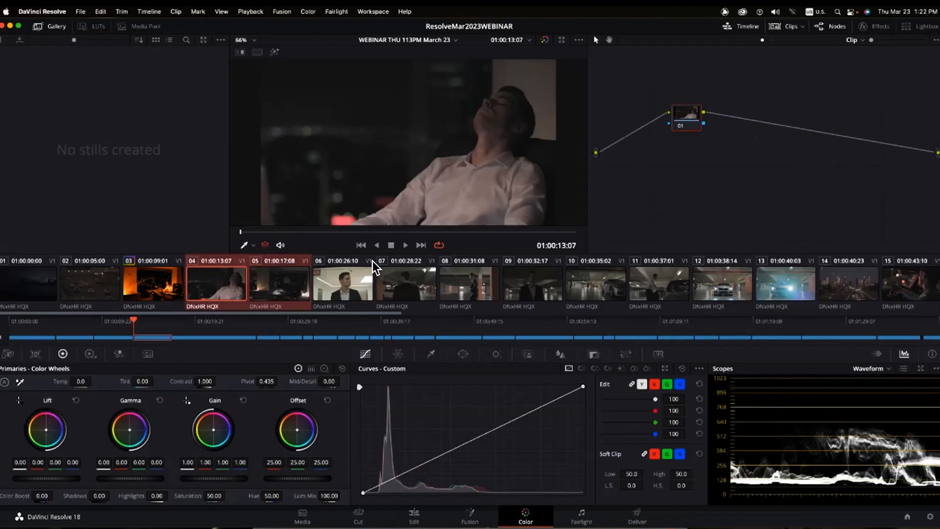
right_click(158, 282)
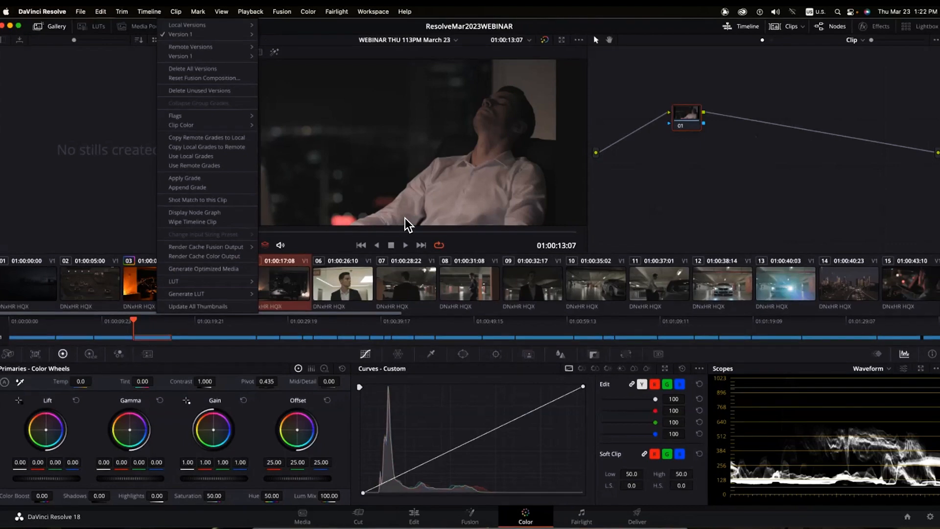
left_click(205, 178)
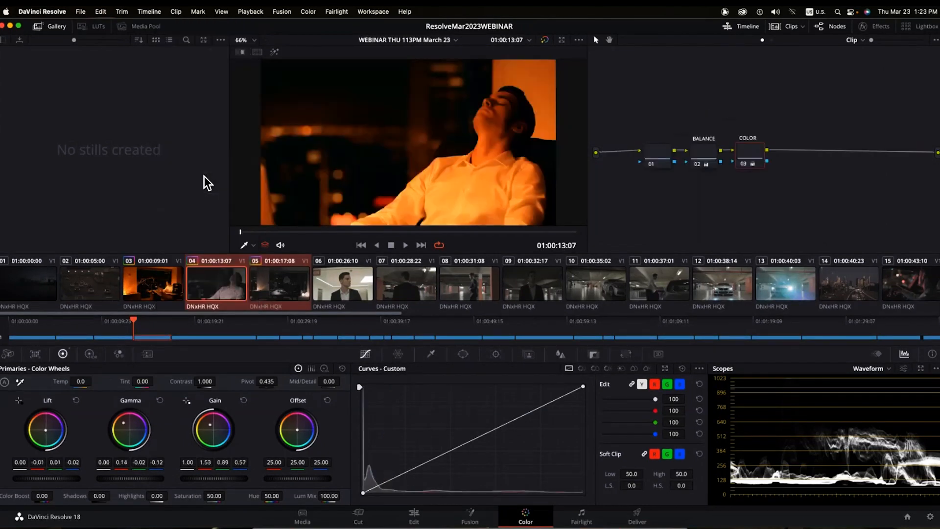
- Check the new grade on clips 04 and 05, then select clips 03, 04 and 05 together
left_click(143, 292)
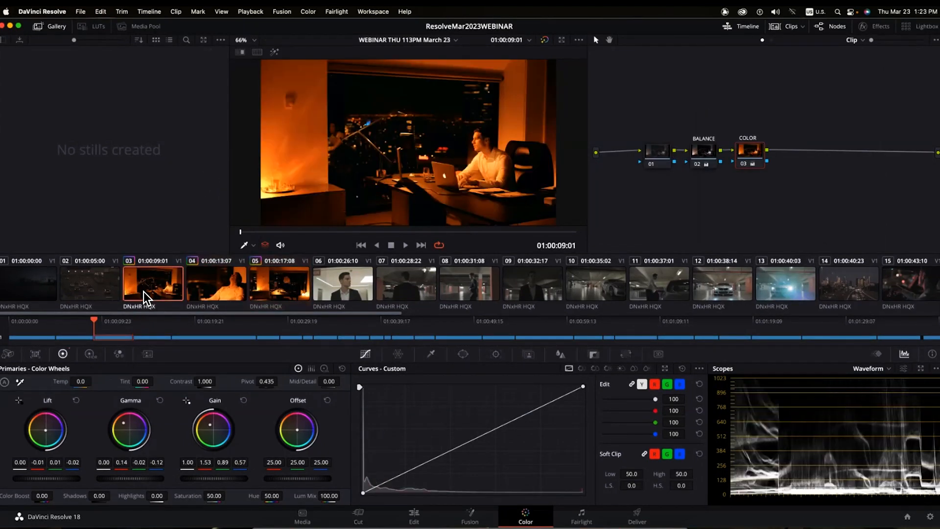
left_click(213, 281)
left_click(275, 284)
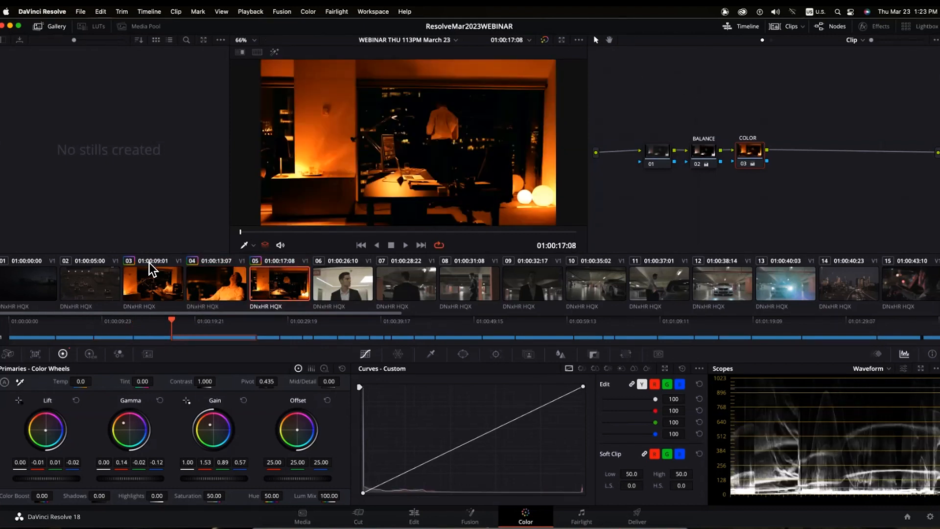
left_click(149, 283)
left_click(236, 287, "shift")
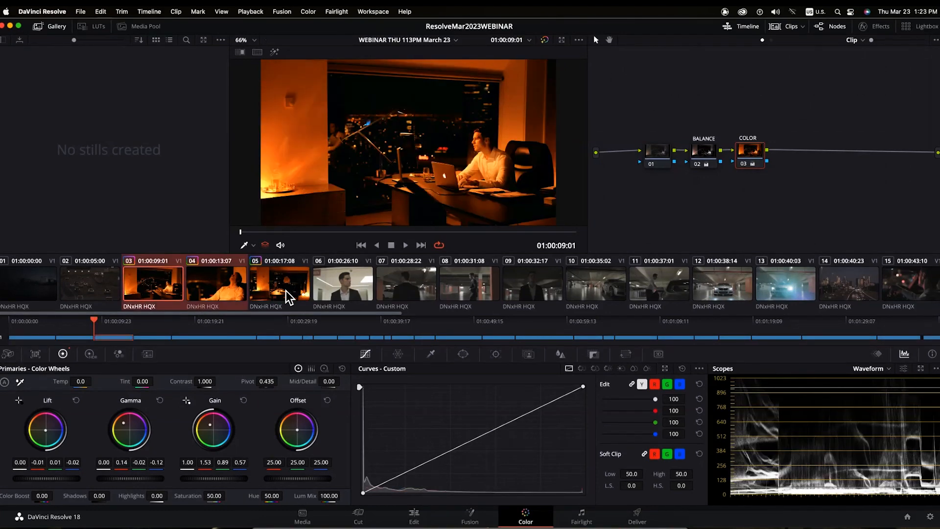
left_click(289, 296, "shift")
- Show the selected office clips side by side in split screen and play them full screen
left_click(579, 40)
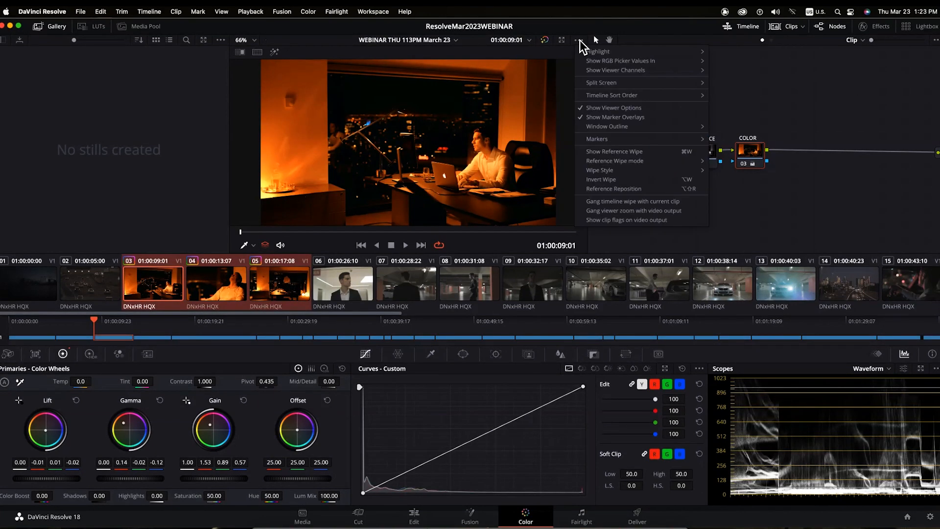
mouse_move(598, 83)
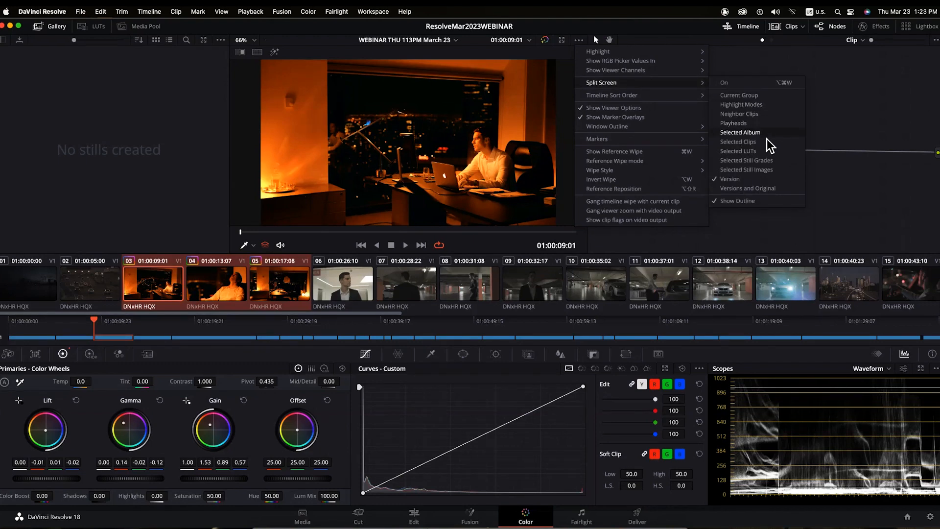
left_click(738, 141)
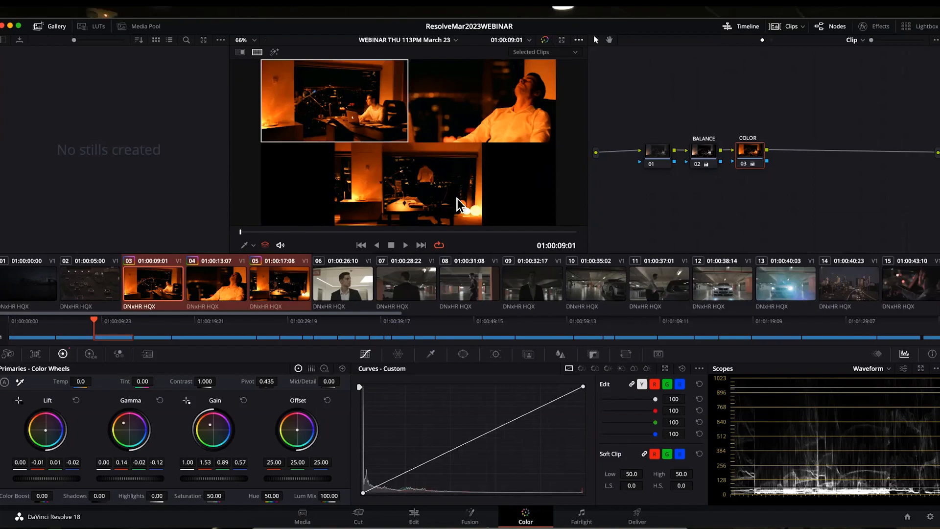
key("super+f")
key("space")
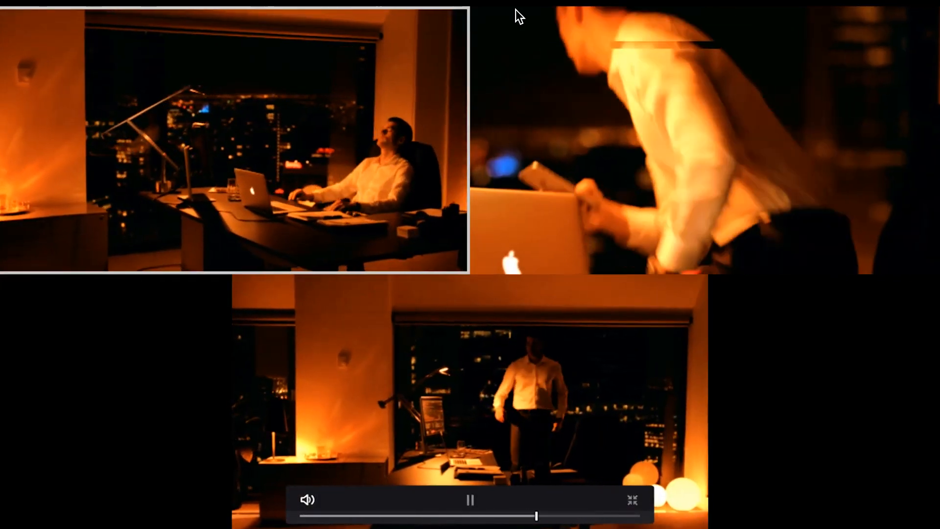
key("Escape")
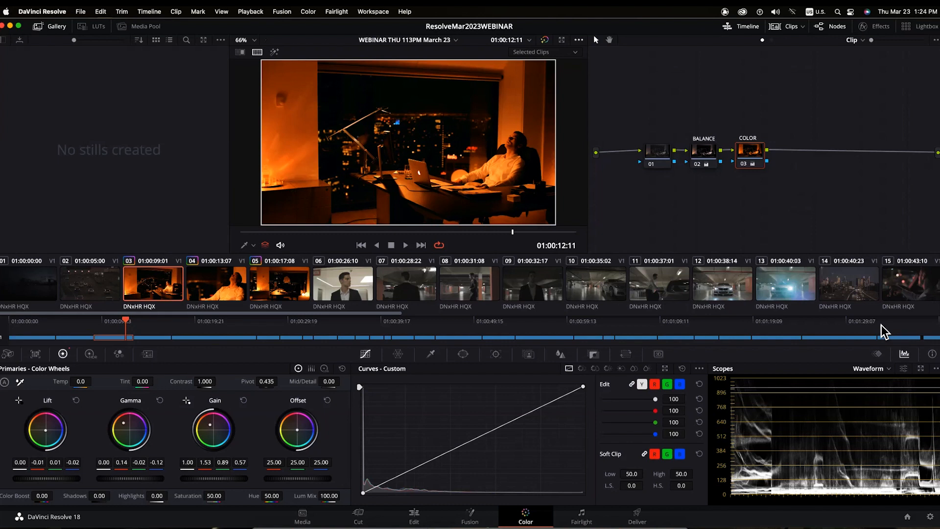
- Add clips 04 and 05 to the selection and turn split-screen off for a single-clip view
left_click(210, 286, "shift")
left_click(307, 290, "shift")
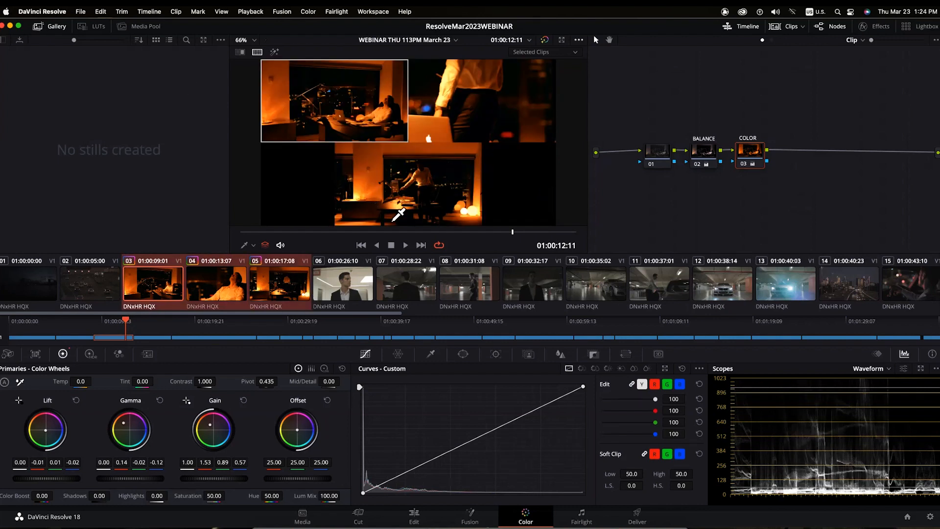
left_click(579, 39)
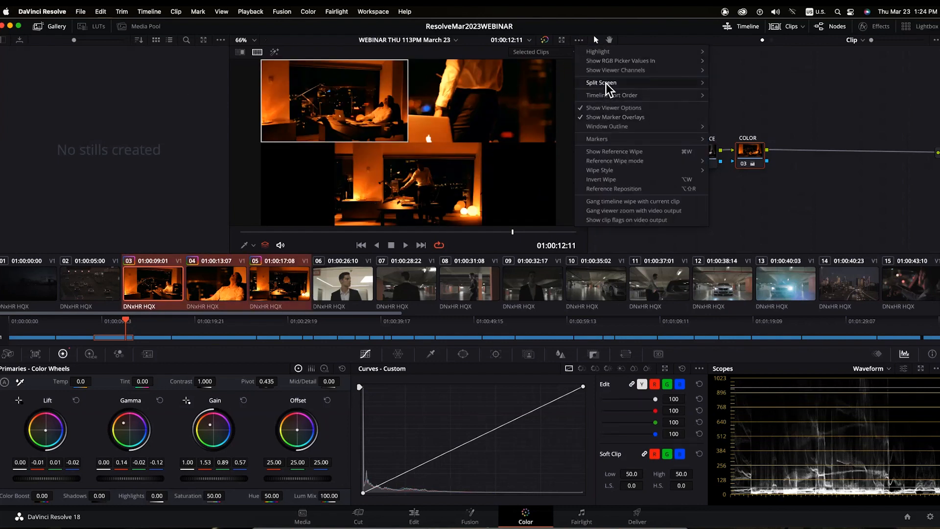
mouse_move(613, 81)
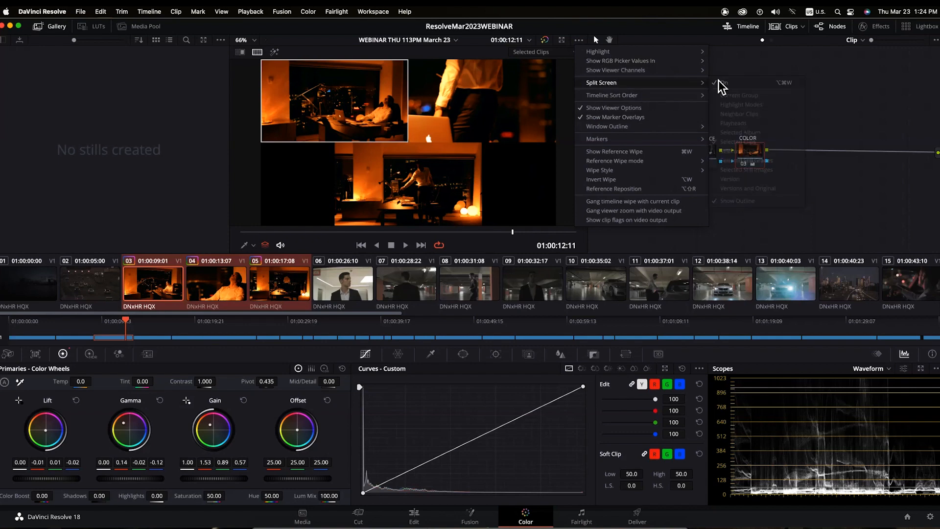
left_click(722, 83)
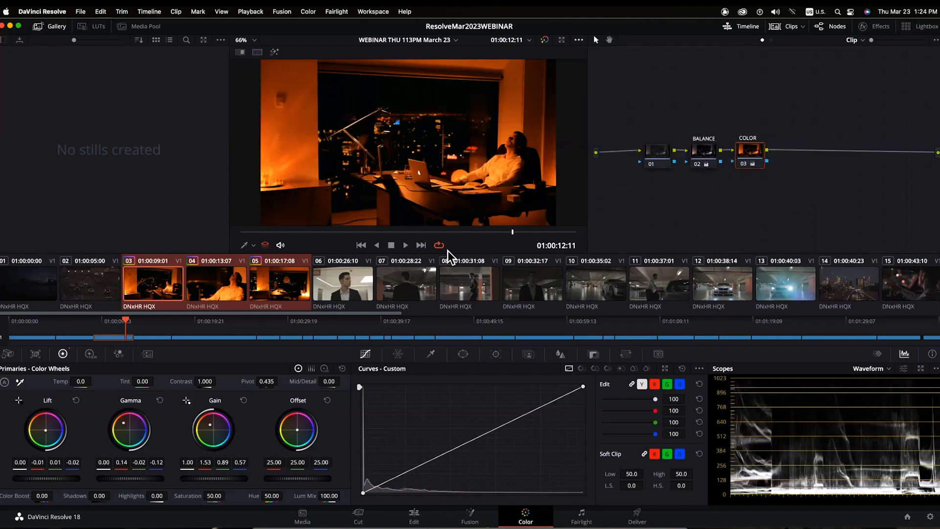
- Reset all grades and nodes with Color > Reset and reposition node 01
left_click(309, 12)
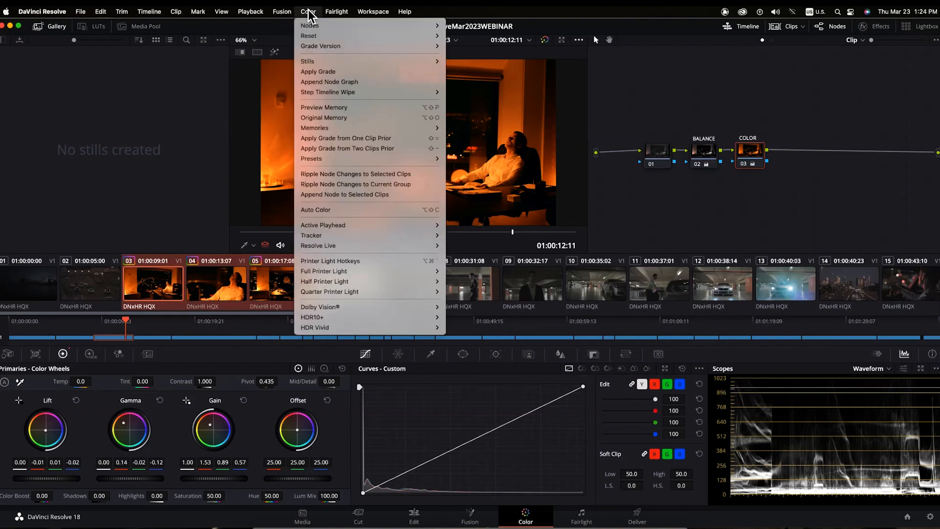
mouse_move(310, 34)
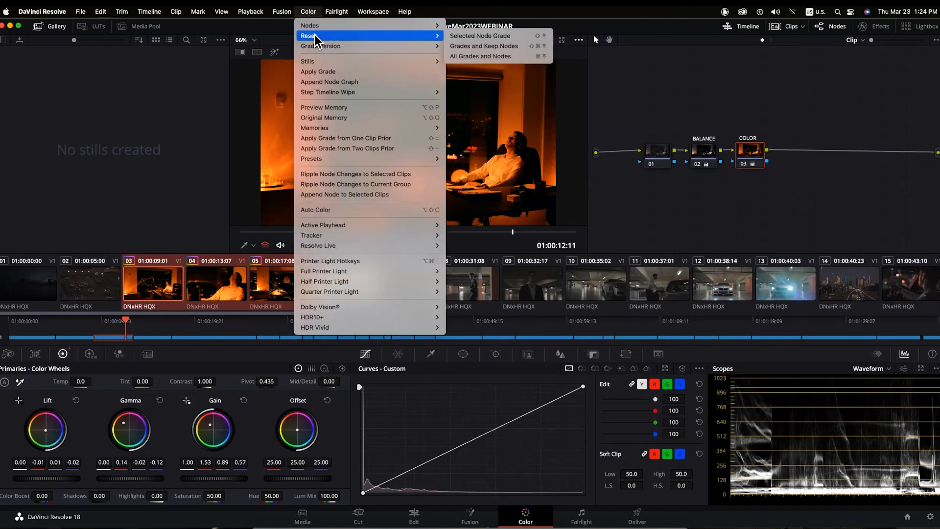
left_click(471, 56)
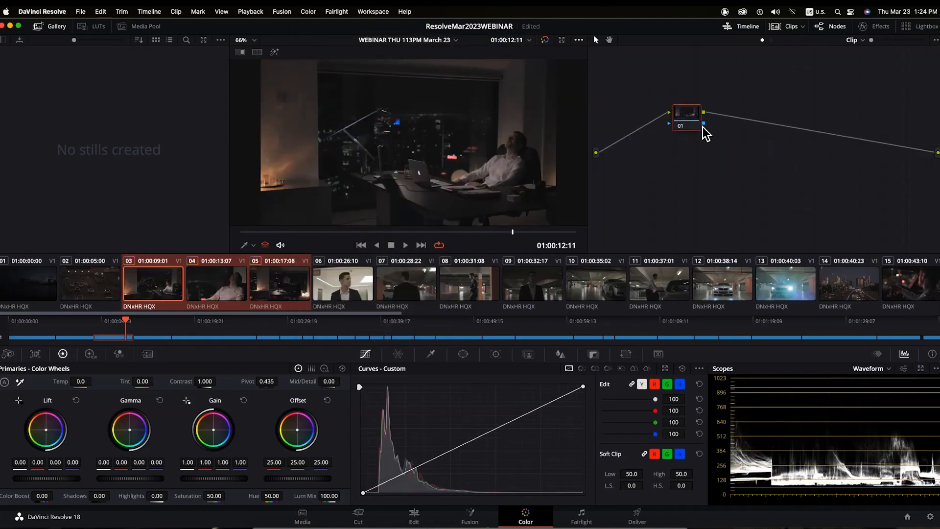
left_click_drag(687, 114, 644, 154)
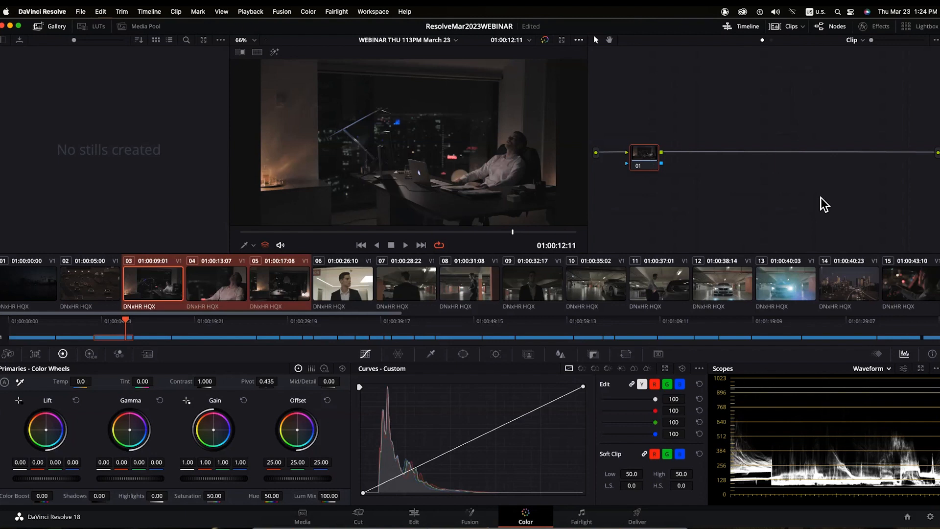
- Step through clips 03, 04 and 05 to confirm they are ungraded
left_click(154, 293)
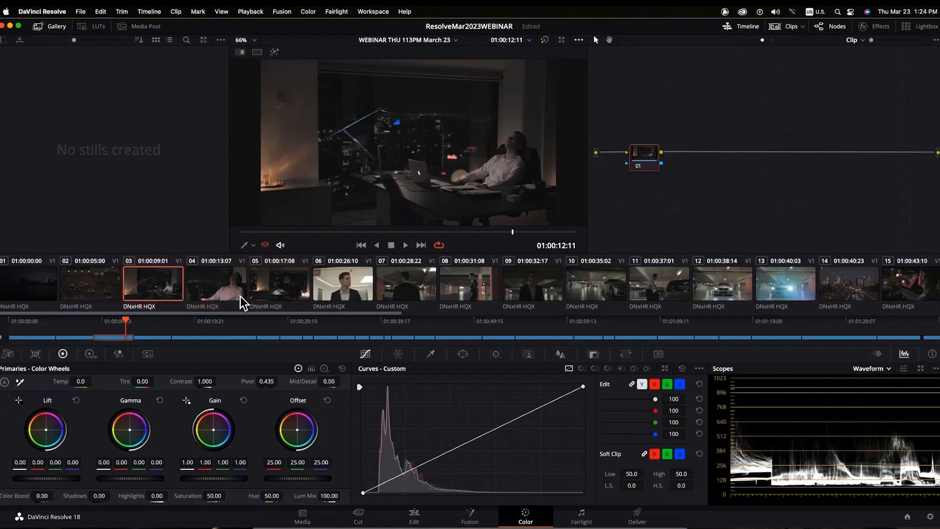
left_click(207, 287)
left_click(271, 297)
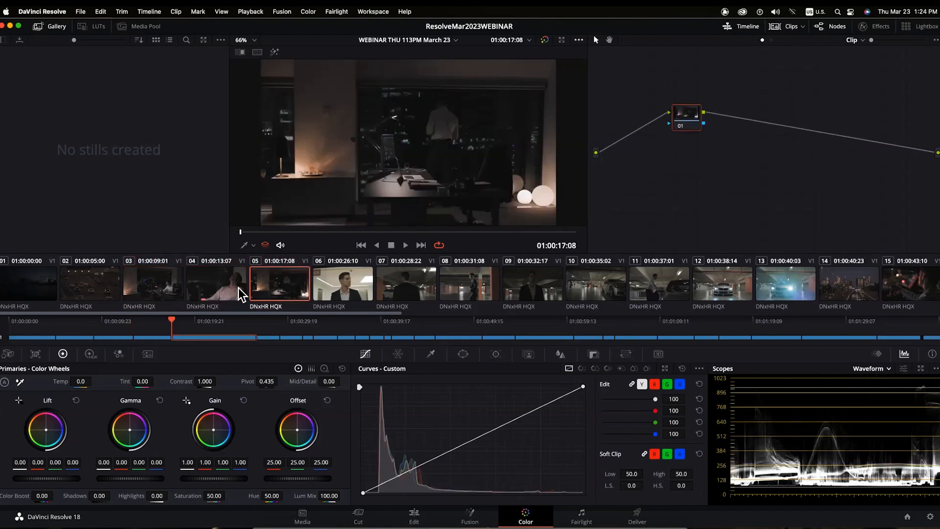
left_click(152, 288)
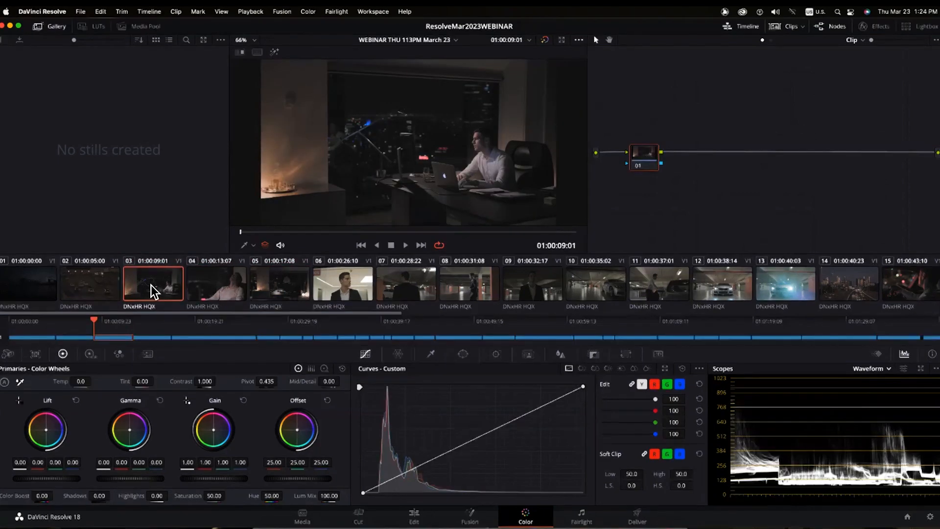
- Play and pause clip 03 in the full-screen Cinema Viewer
key("super+f")
key("space")
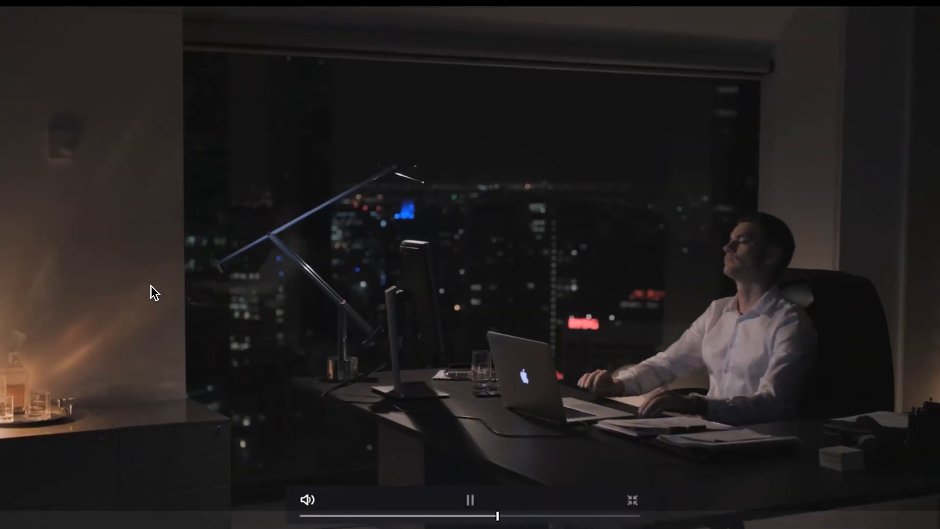
key("space")
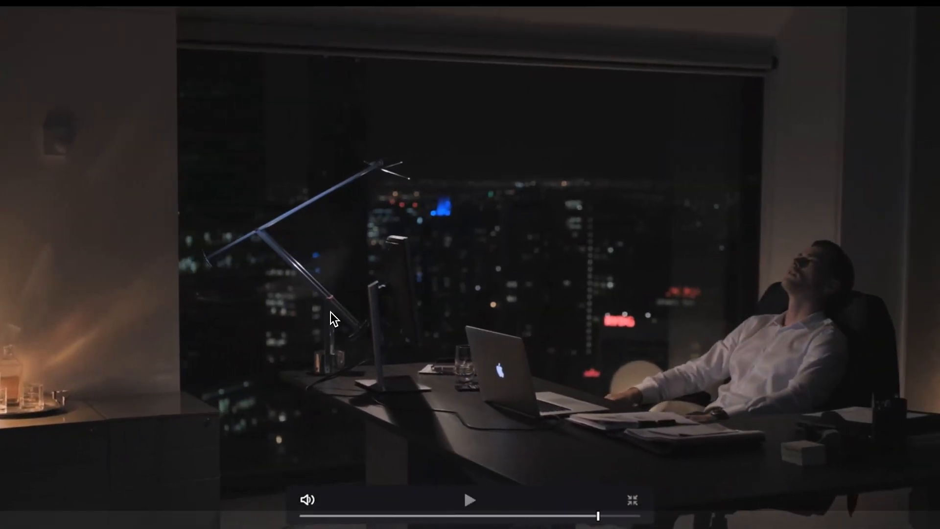
key("super+f")
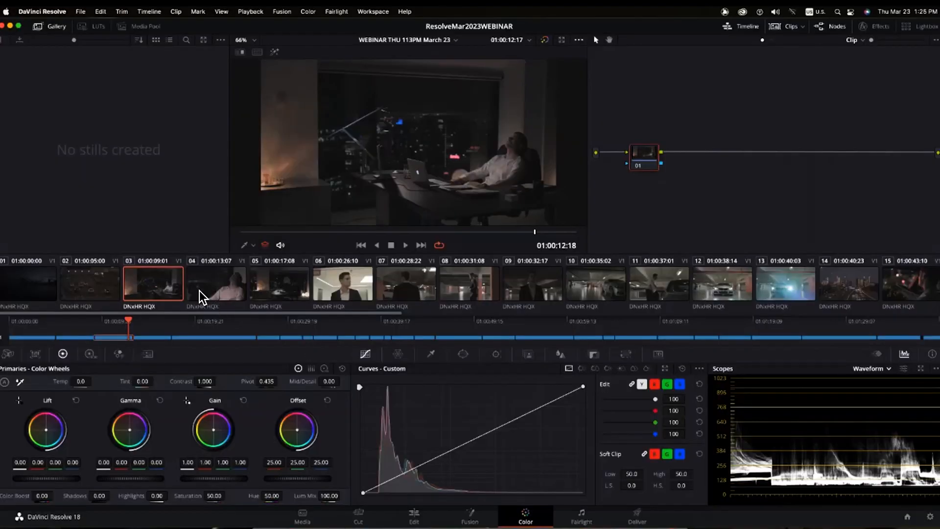
- Click through clips 03, 04 and 05, then select all three together
left_click(222, 289)
left_click(278, 292)
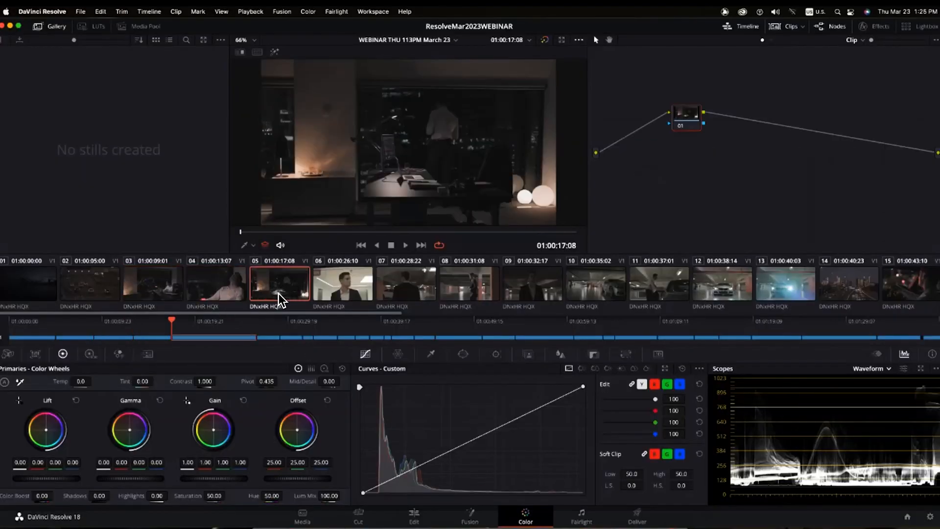
left_click(152, 280)
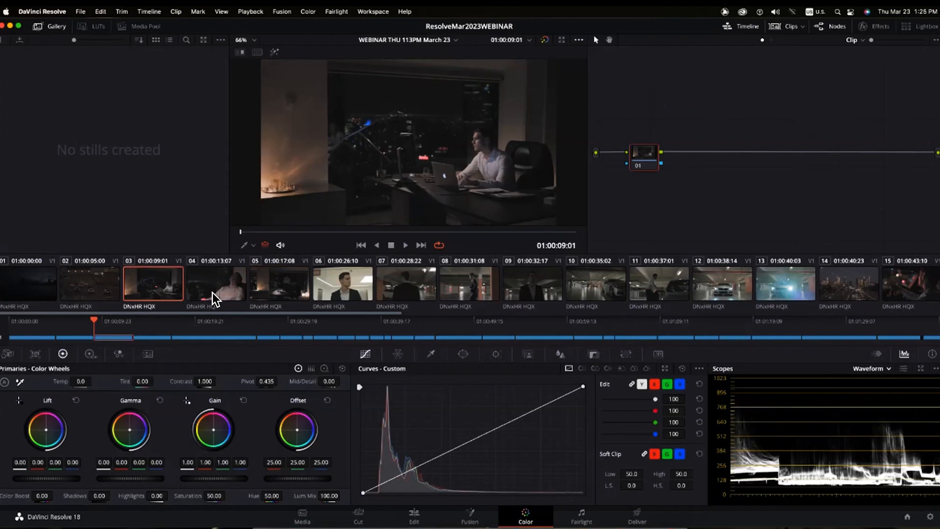
left_click(211, 291)
left_click(285, 294)
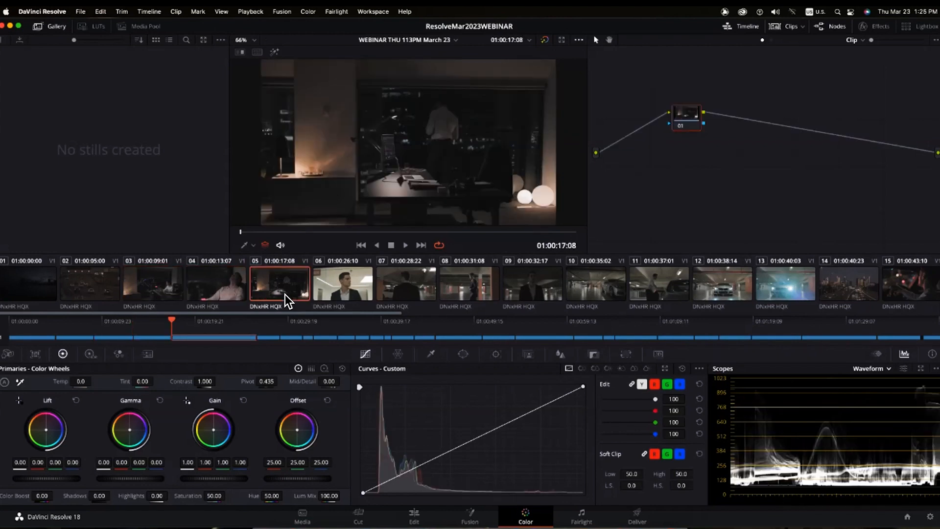
left_click(167, 298, "shift")
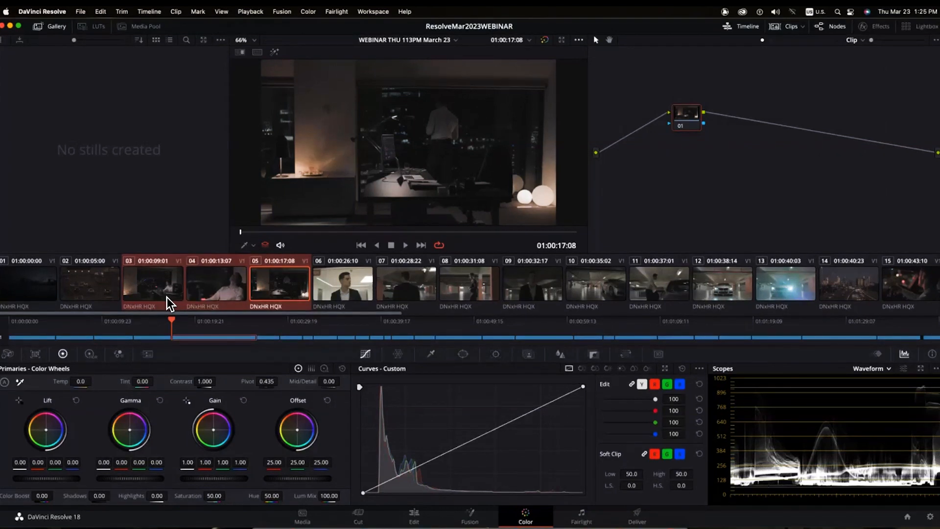
- Select clips 03, 04 and 05 and add them to a new group named 'Office'
left_click_drag(690, 123, 651, 159)
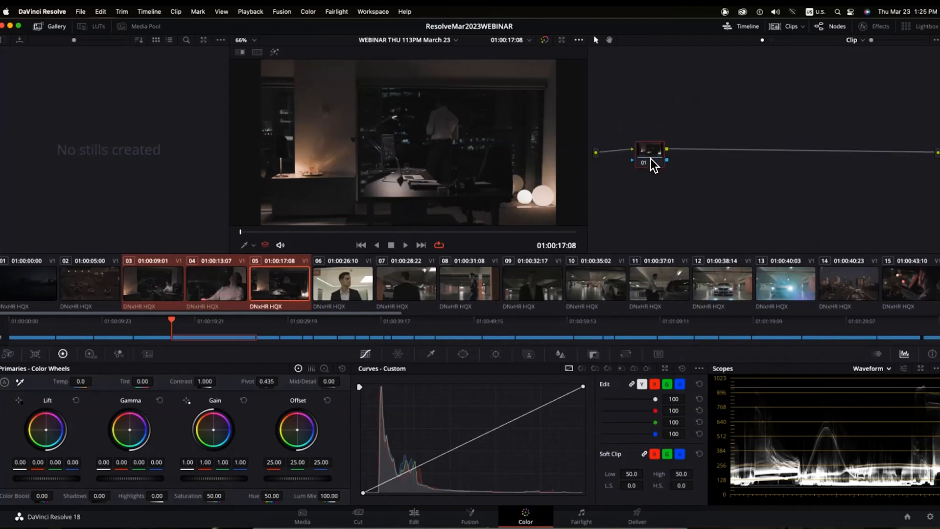
left_click(149, 288)
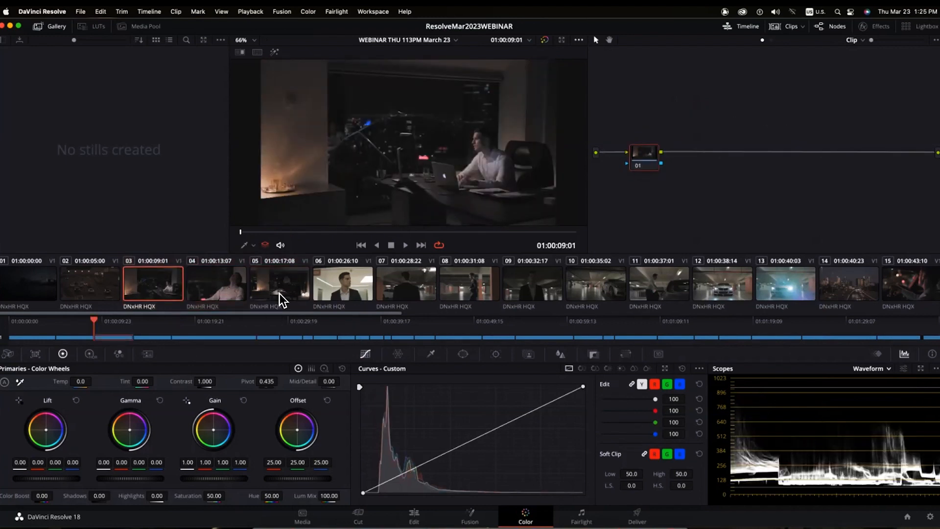
key("Down")
left_click(281, 287, "shift")
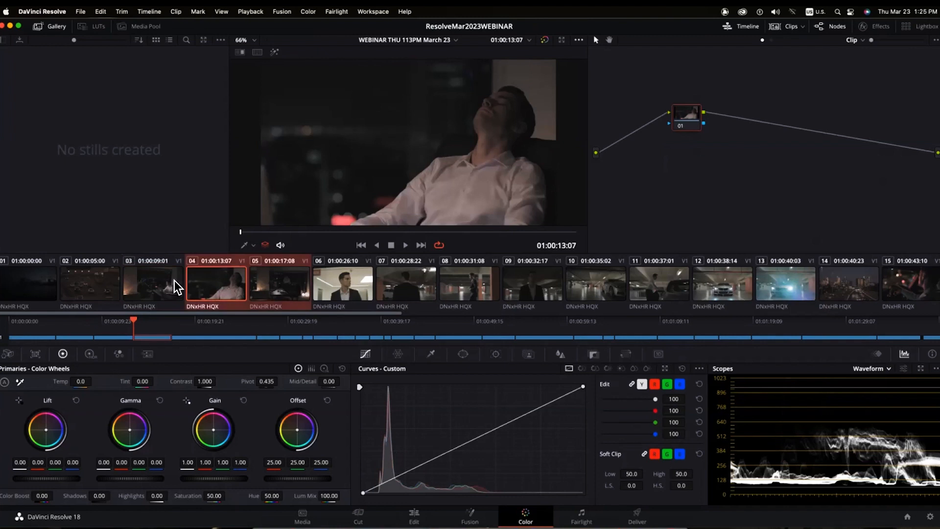
left_click(171, 307, "super")
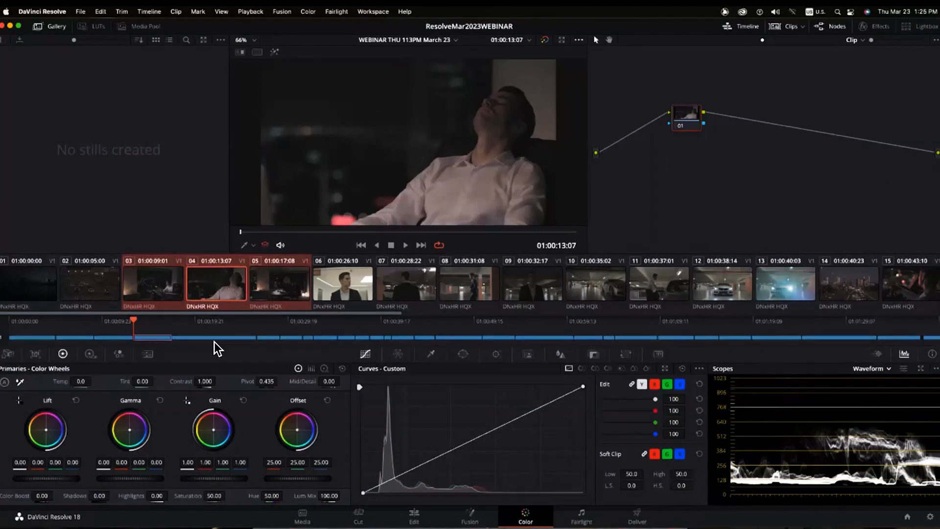
right_click(157, 283)
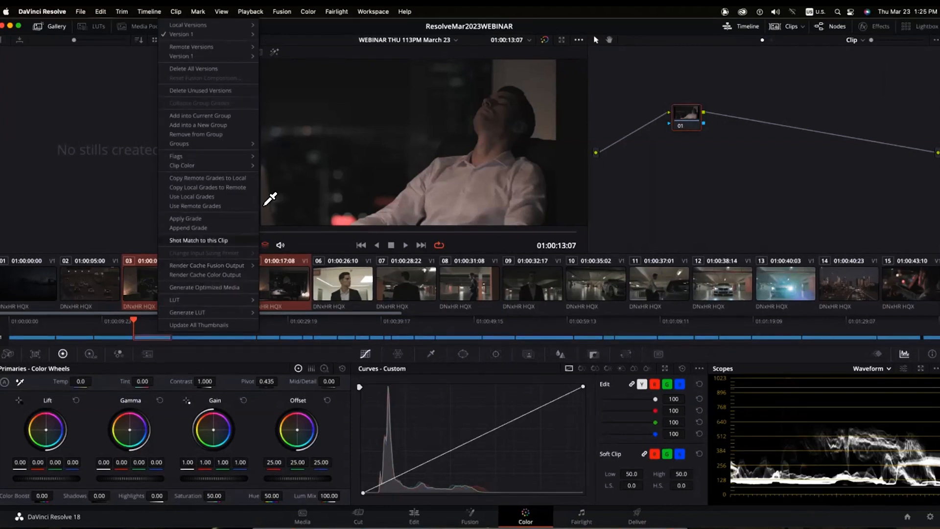
left_click(226, 125)
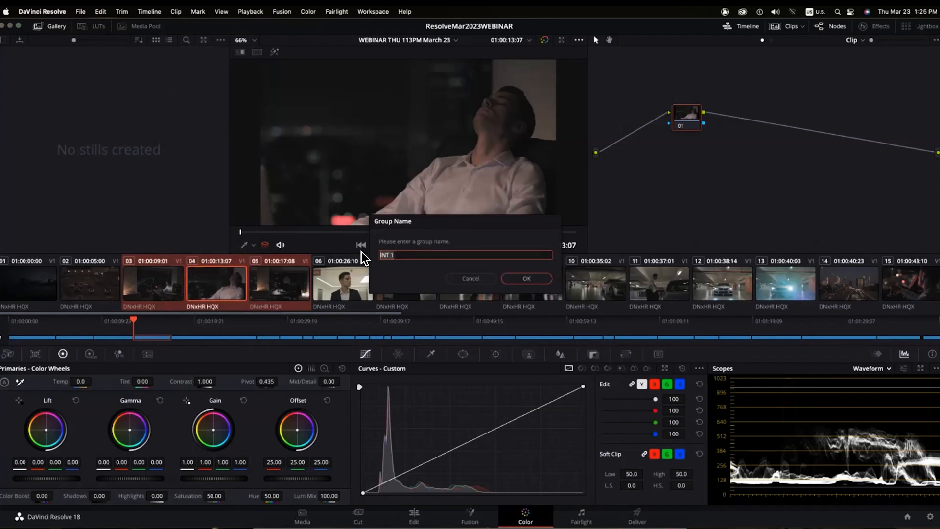
type("Office")
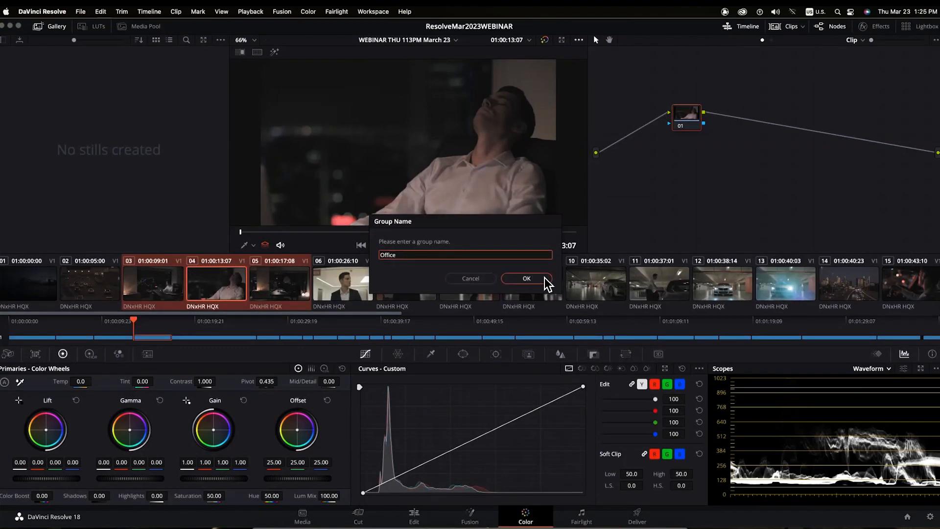
left_click(544, 277)
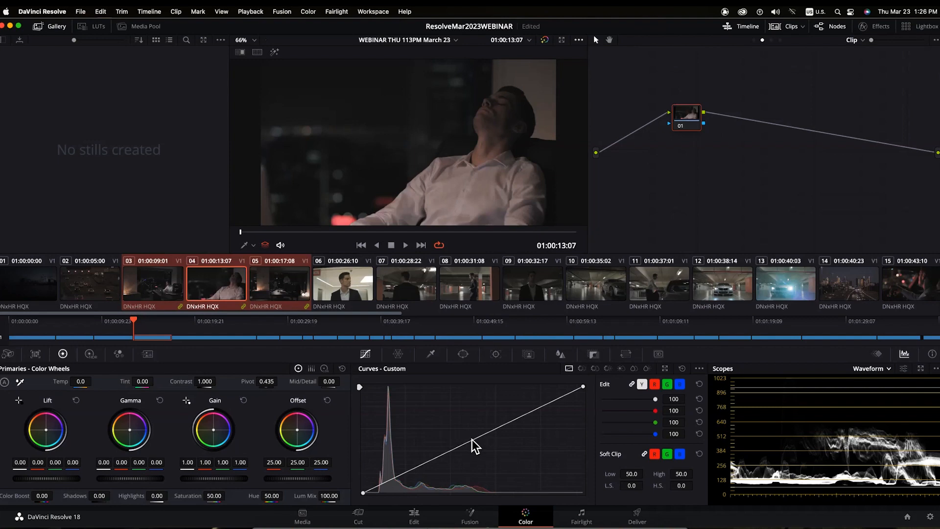
- Try and undo a brighter Custom curve point, then show clip 03's grading-level list
left_click_drag(472, 439, 456, 412)
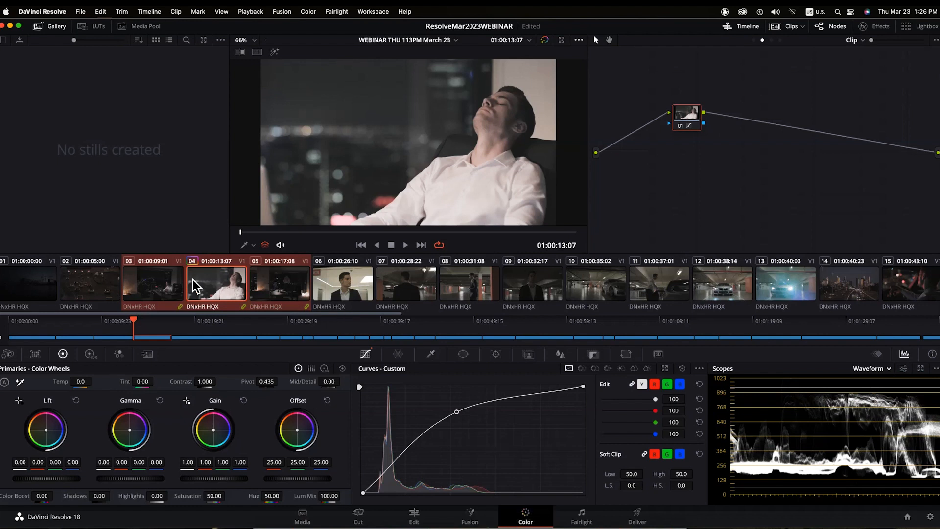
key("super+z")
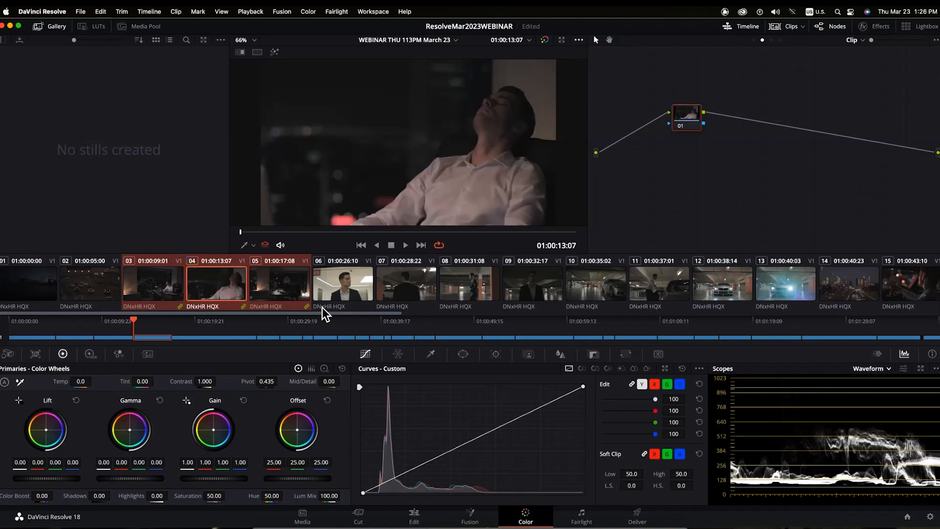
left_click(149, 281)
left_click(281, 287)
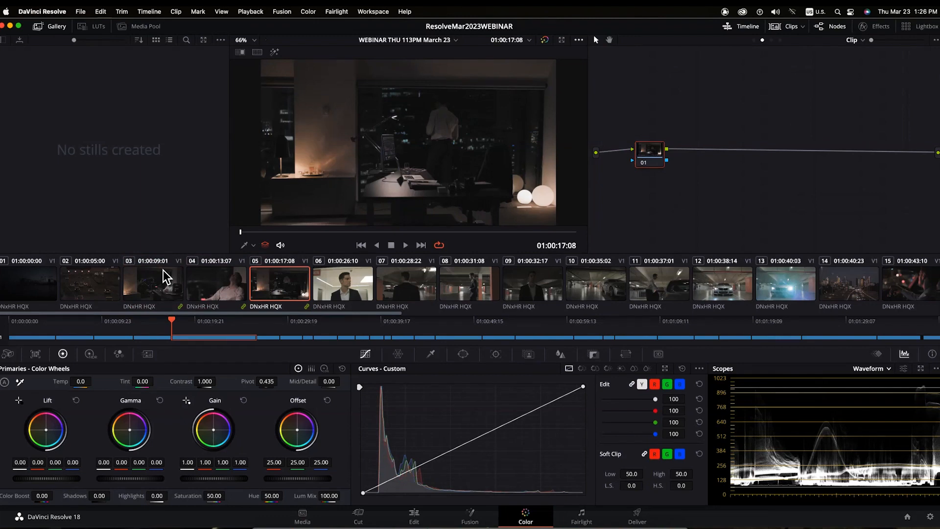
left_click(164, 292)
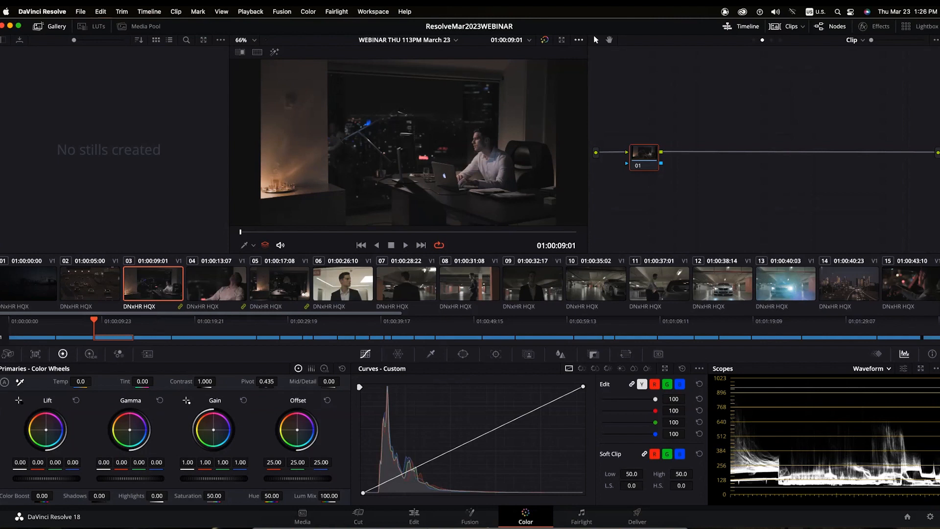
left_click(863, 40)
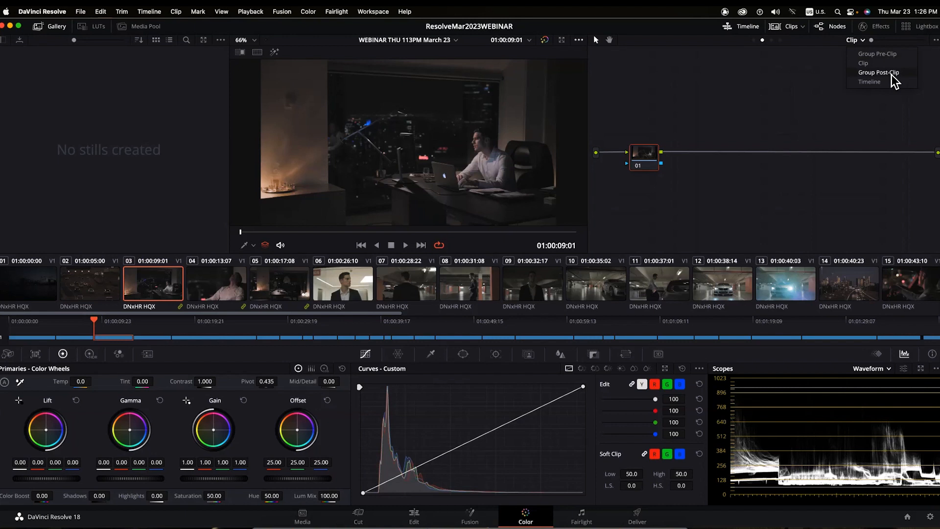
- Switch from clip 06 back to clip 03 and show the Group Pre-Clip node graph
left_click(835, 87)
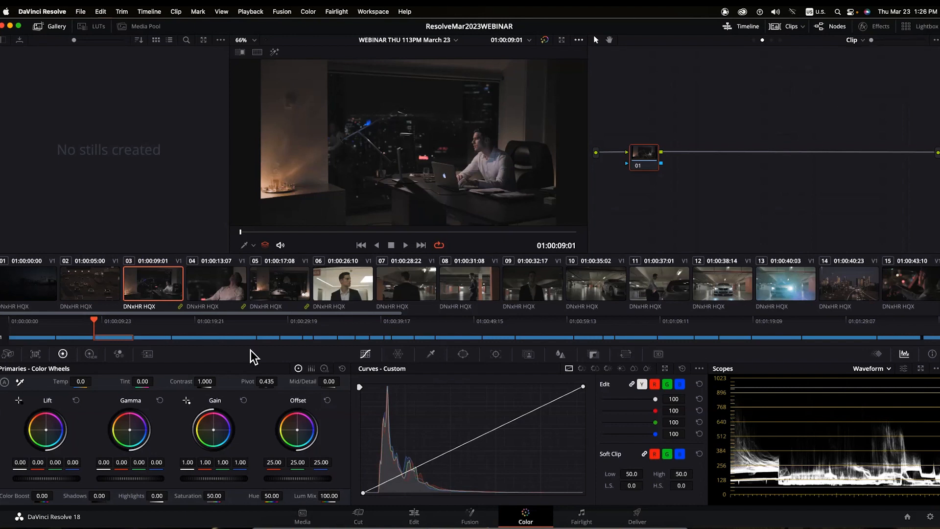
left_click(343, 290)
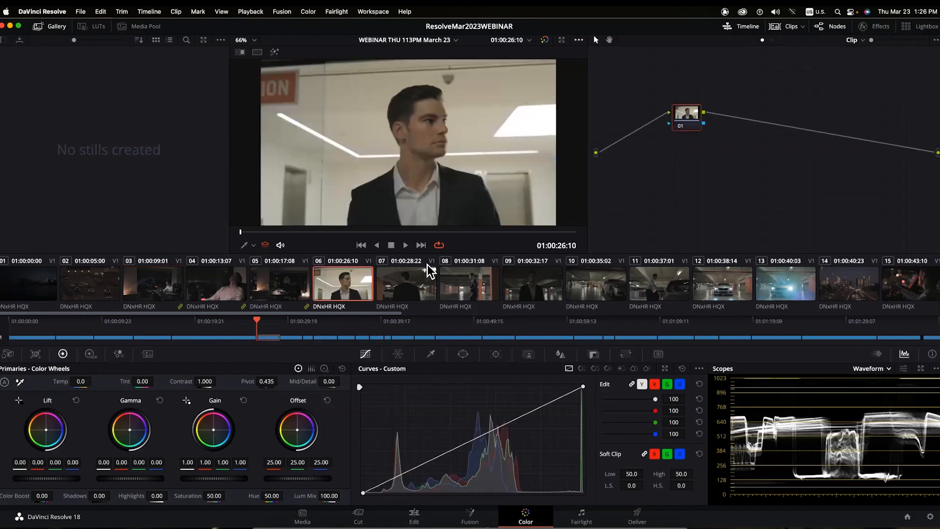
left_click(863, 39)
left_click(153, 284)
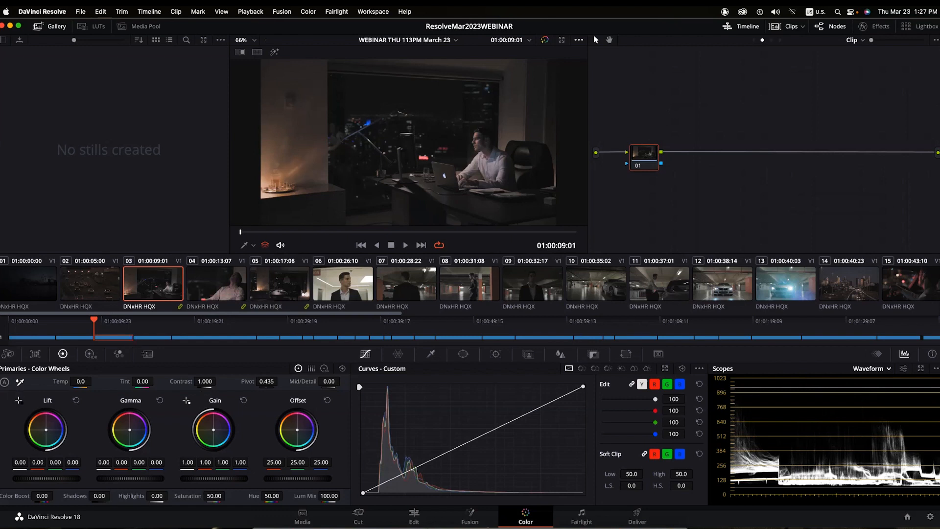
left_click(862, 41)
left_click(876, 54)
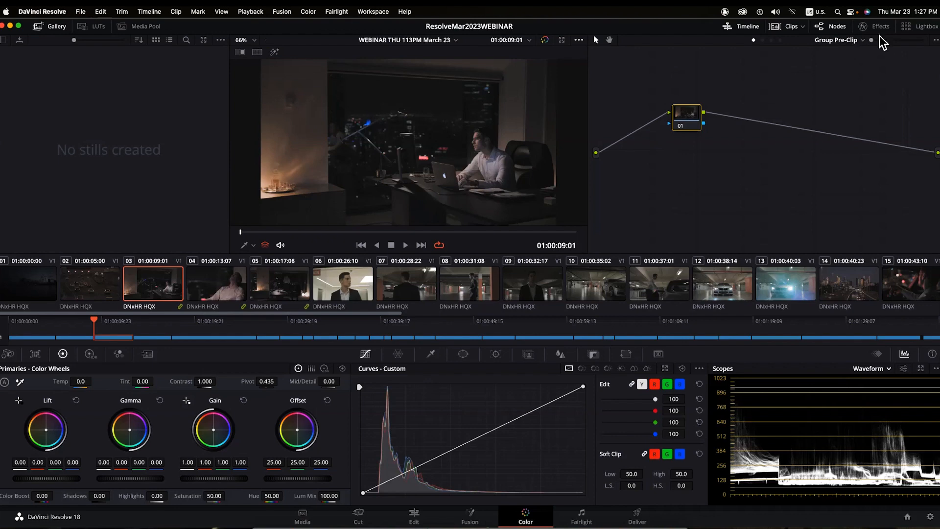
- Switch the node editor from the clip's own graph back to Group Pre-Clip
left_click(861, 40)
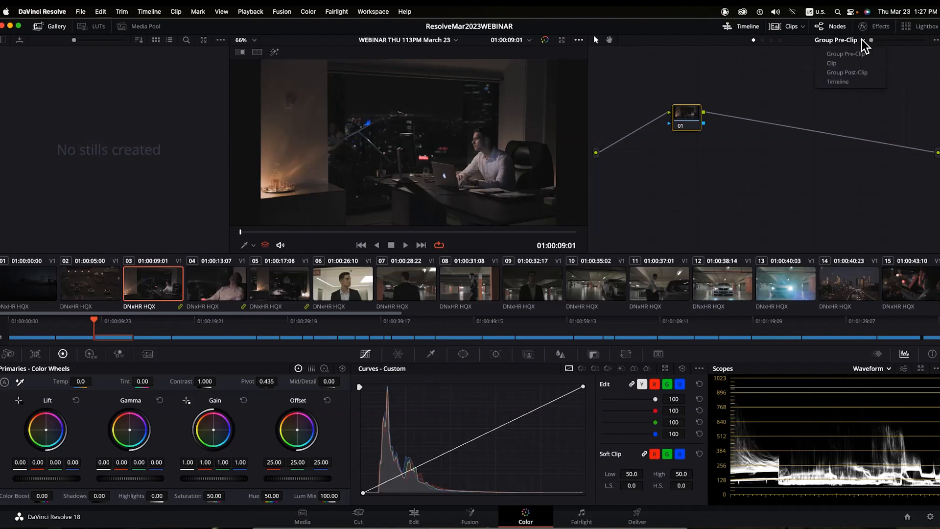
left_click(845, 62)
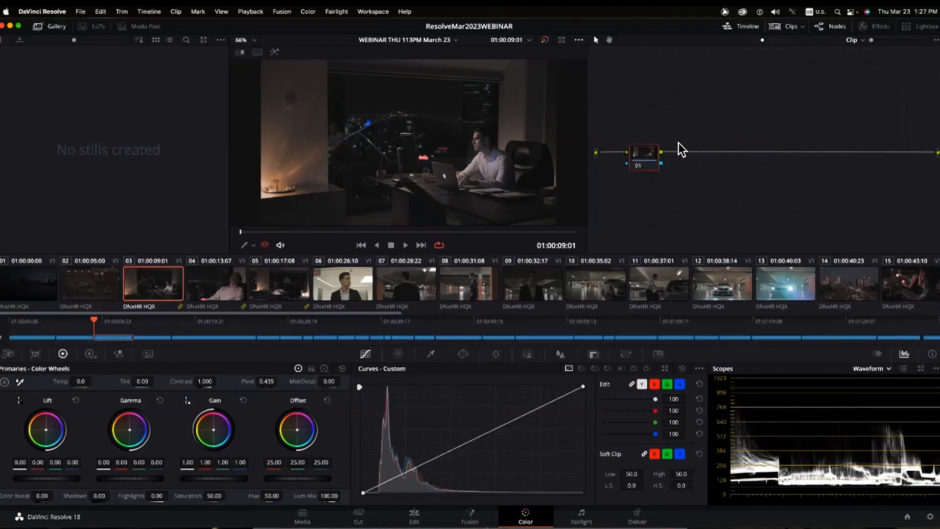
left_click(856, 41)
left_click(859, 54)
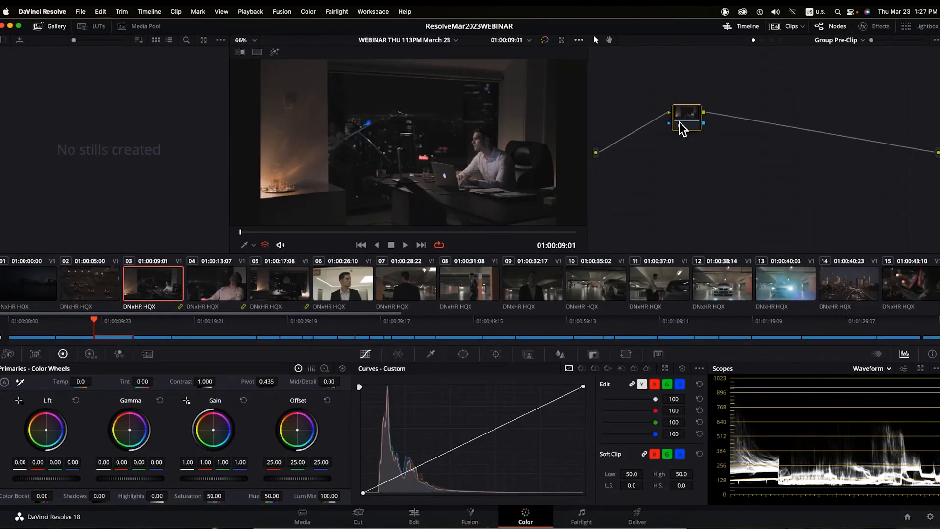
- Straighten node 01 and drag the Custom curve's white point left, checking clips 04 and 05
left_click_drag(680, 128, 649, 169)
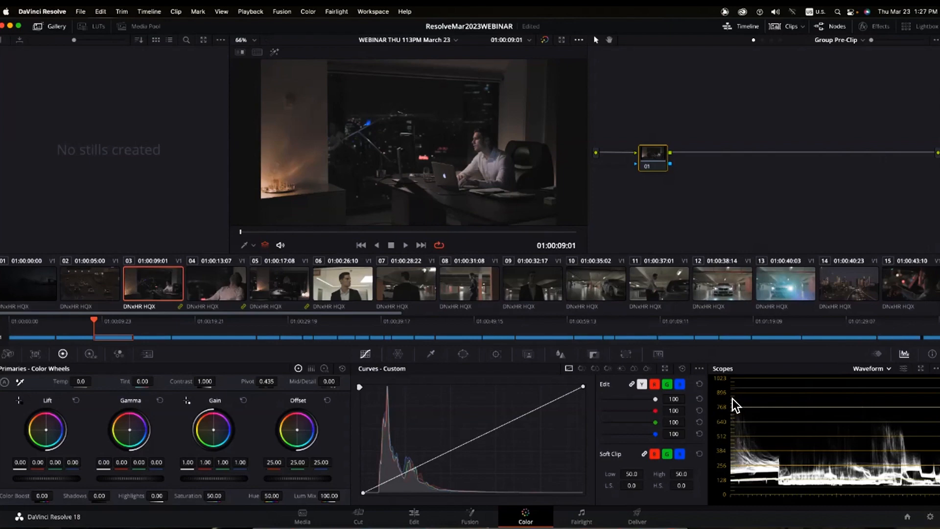
left_click_drag(582, 386, 475, 386)
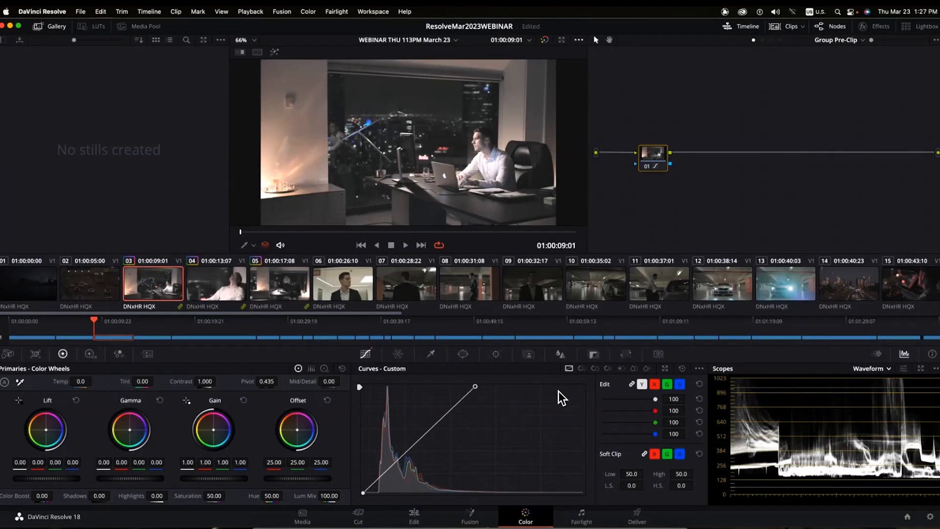
left_click(214, 288)
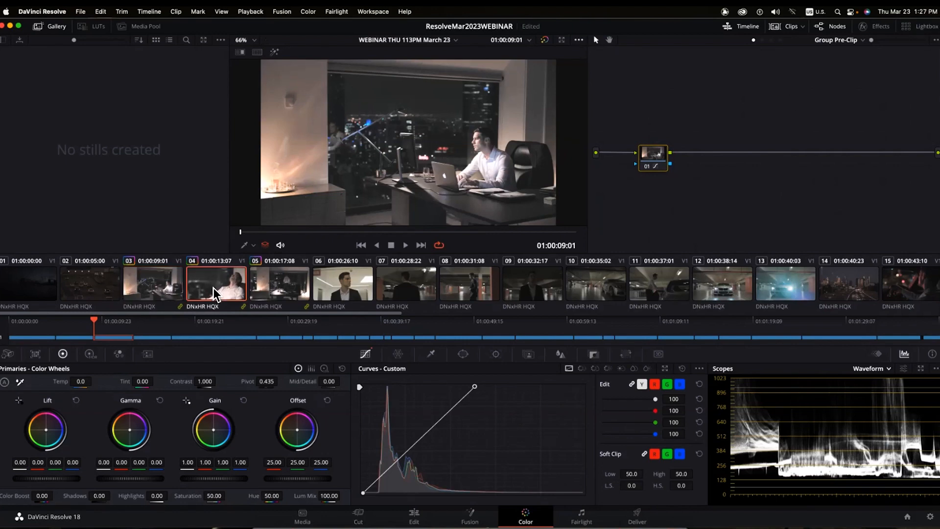
left_click(277, 289)
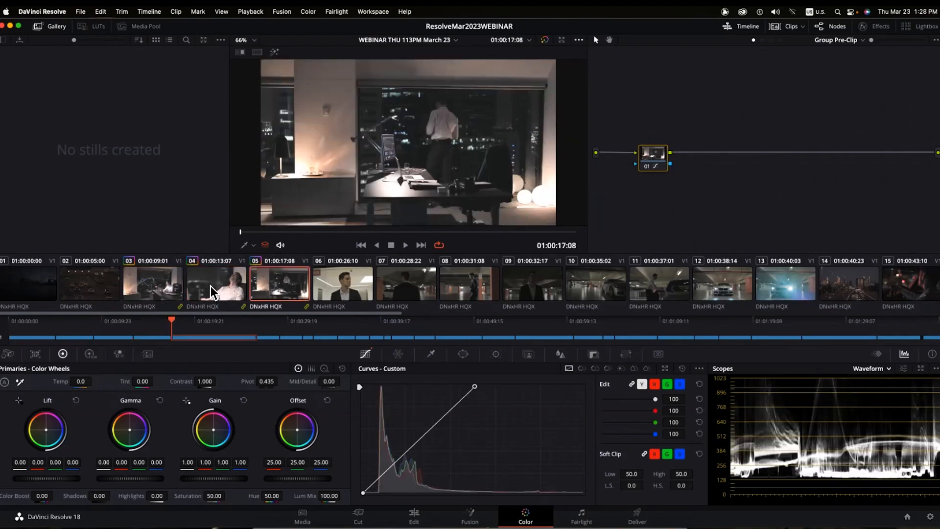
left_click(210, 287)
- Reset the curve's white point to its corner and pull the midpoint down, viewing clips 03 and 05
left_click_drag(472, 385, 580, 382)
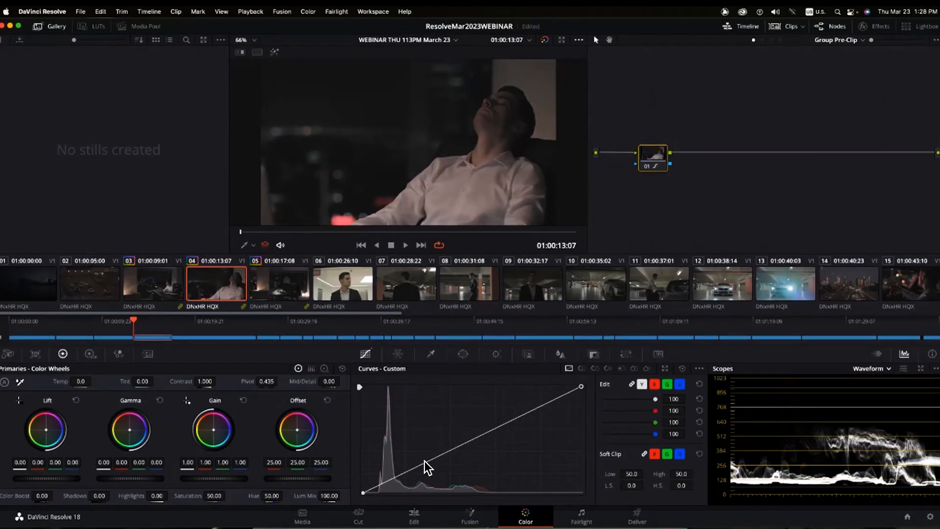
left_click_drag(426, 465, 433, 476)
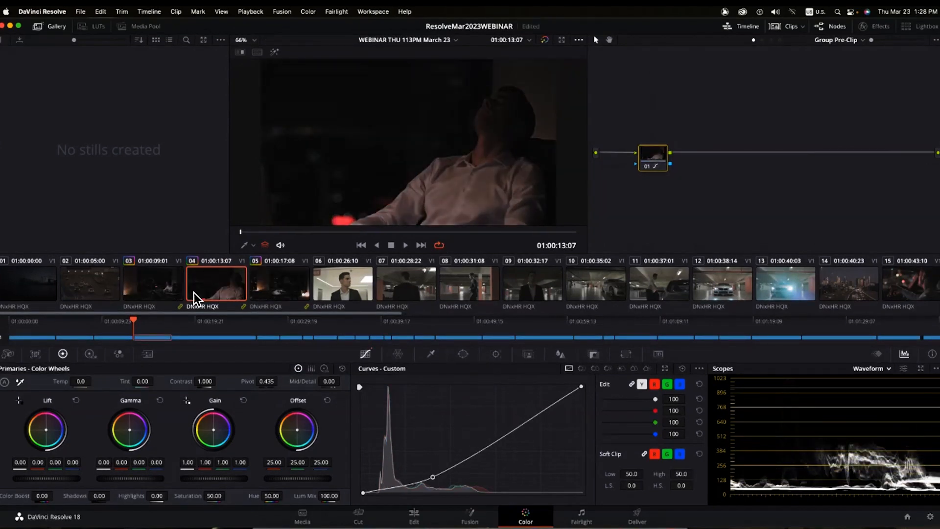
left_click(139, 293)
left_click(272, 292)
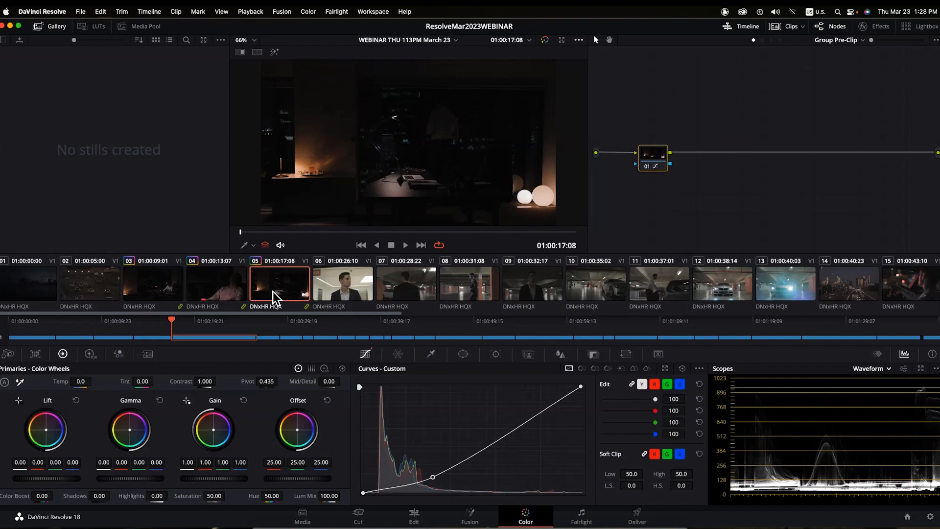
- Look through clips 06 to 12, then select garage clips 07 through 12
left_click(349, 293)
left_click(413, 287)
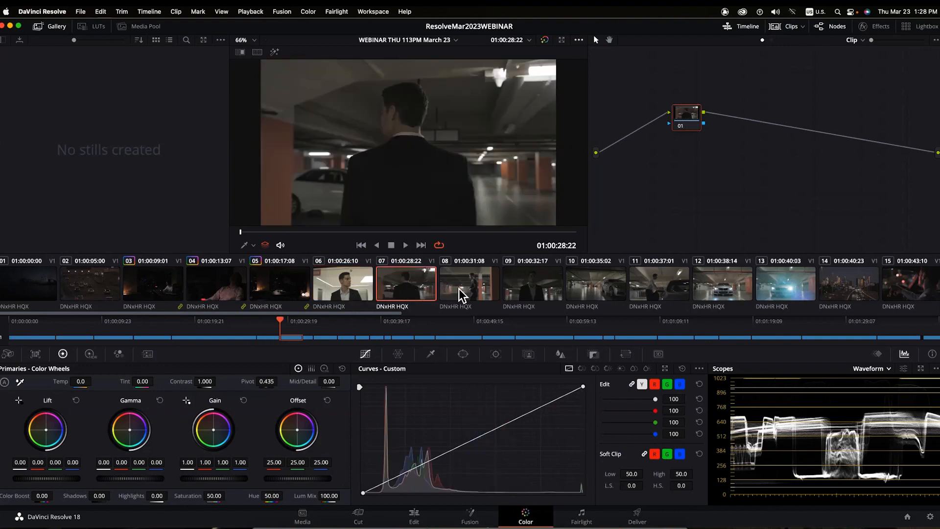
left_click(555, 289)
left_click(581, 278)
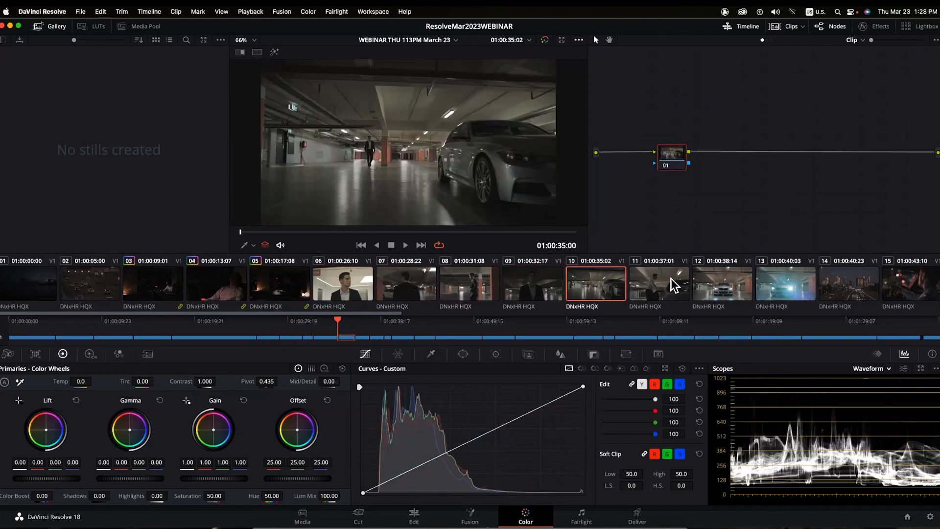
left_click(671, 278)
left_click(723, 284)
left_click(414, 295)
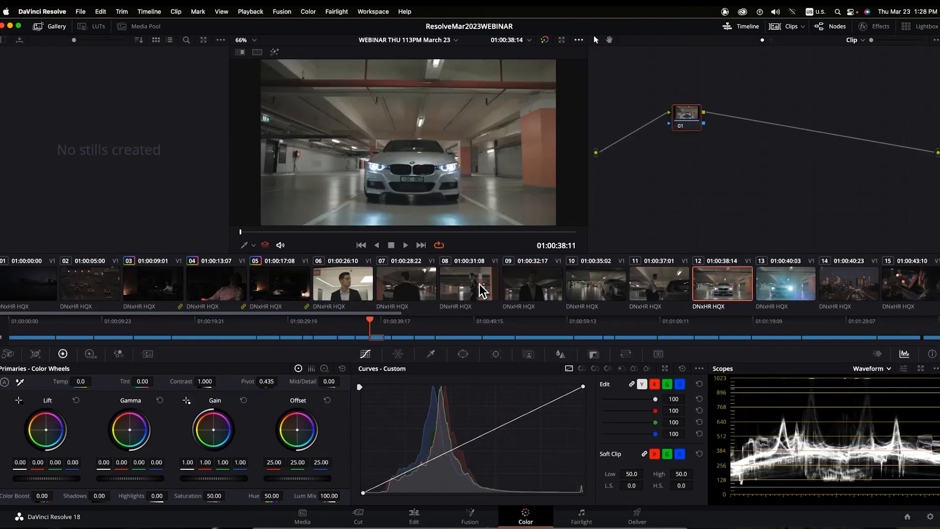
left_click_drag(478, 283, 724, 279)
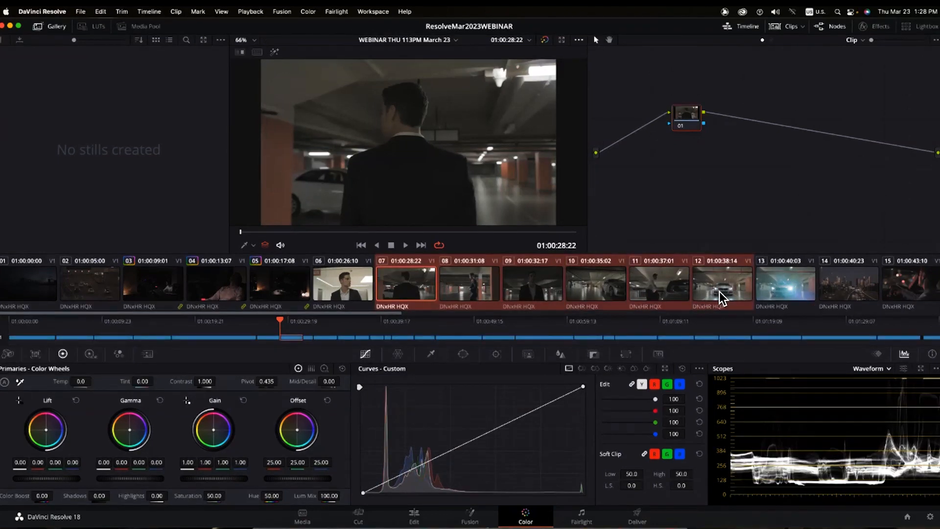
- Add the selected clips 07–12 into a new group named 'Garage'
right_click(401, 286)
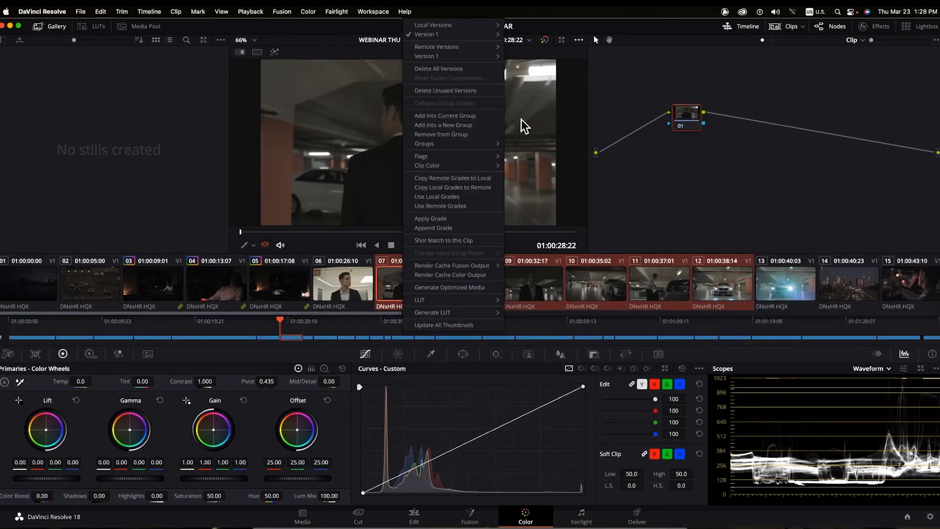
left_click(471, 125)
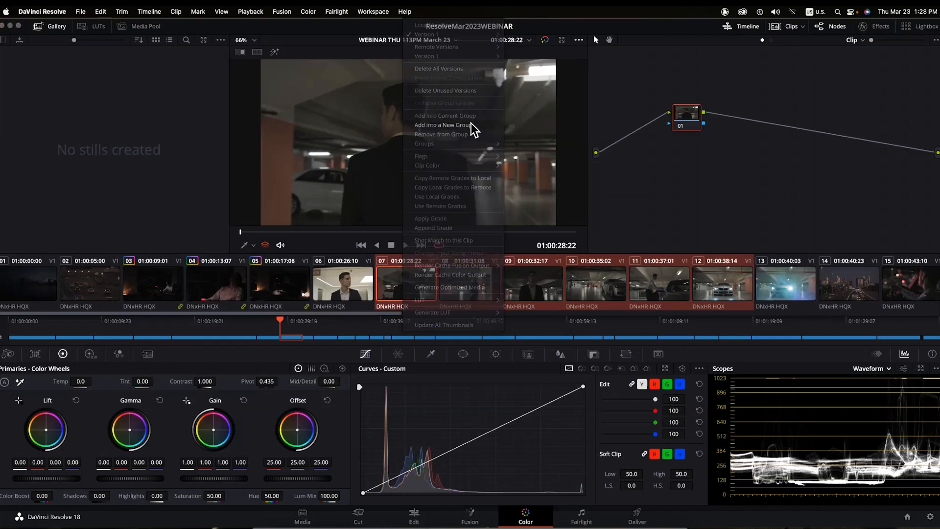
type("Garage")
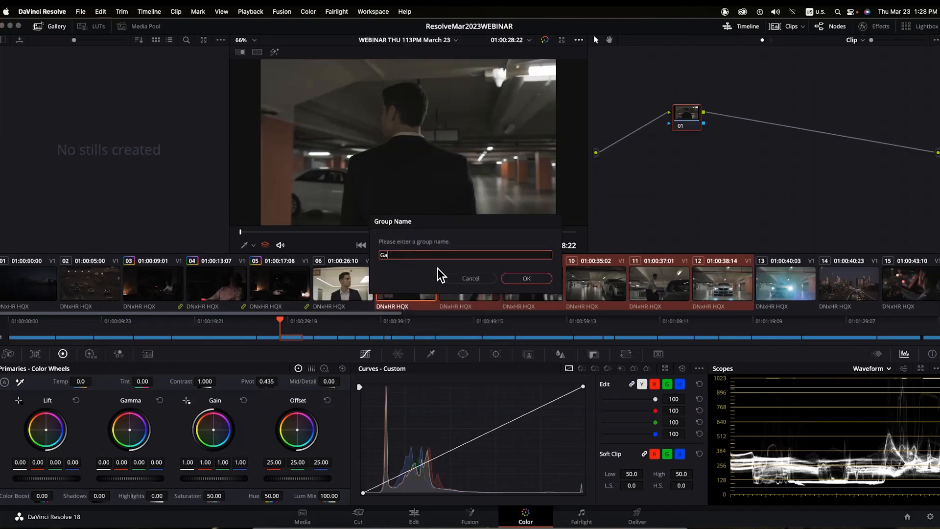
left_click(543, 278)
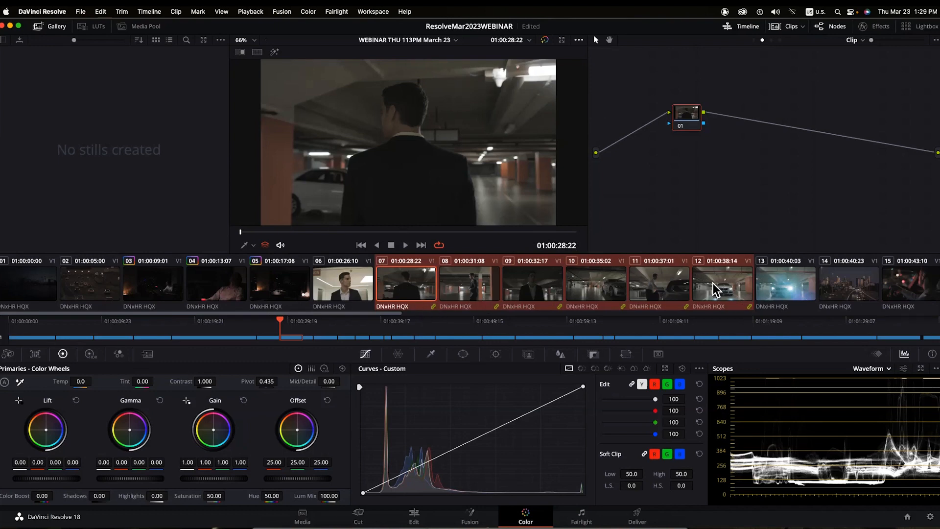
right_click(419, 277)
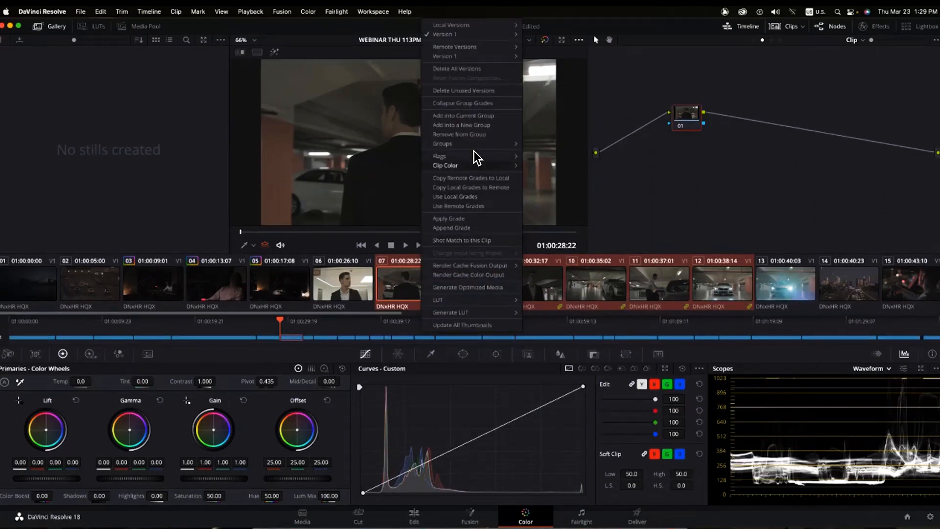
- Flag the Garage clips cyan and select office clips 03, 04 and 05
mouse_move(473, 151)
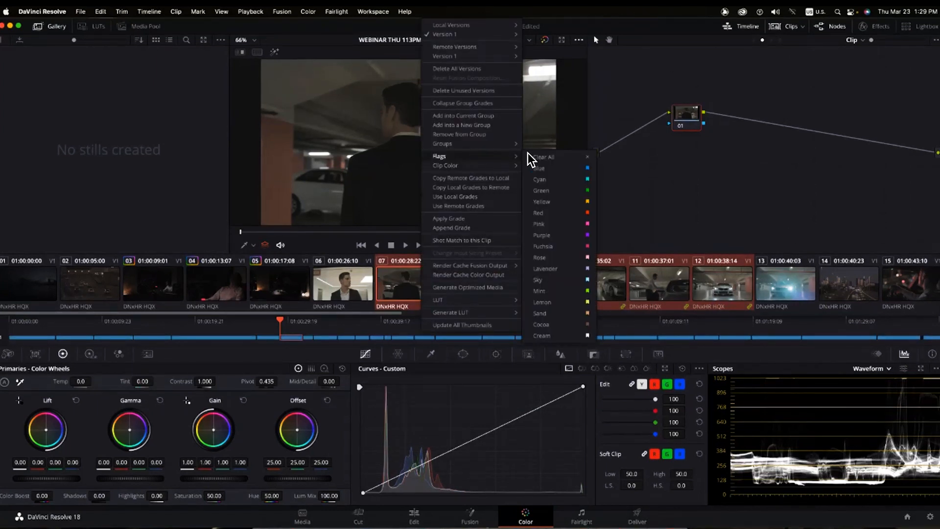
left_click(577, 179)
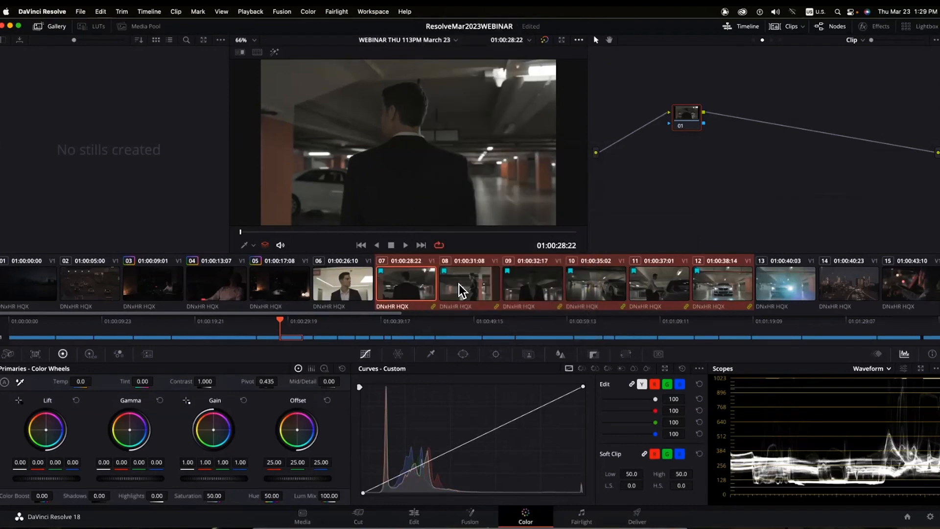
left_click(154, 286)
left_click(218, 289, "shift")
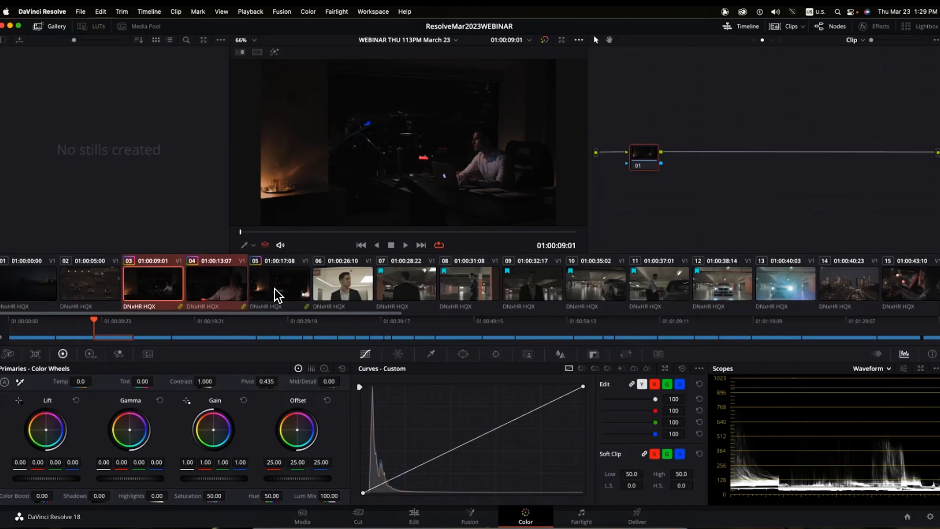
left_click(274, 289, "shift")
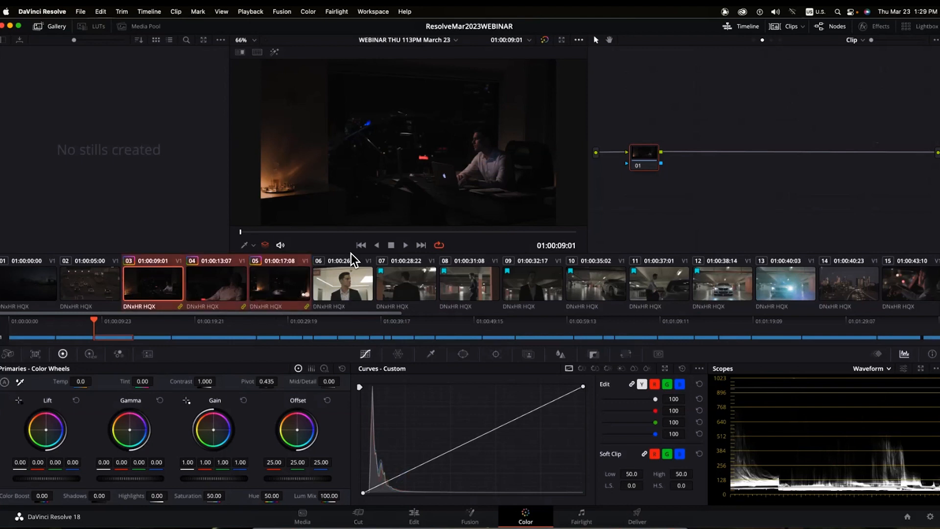
- Flag office clips 03–05 yellow, then select clip 06 and bring up its context menu
right_click(155, 277)
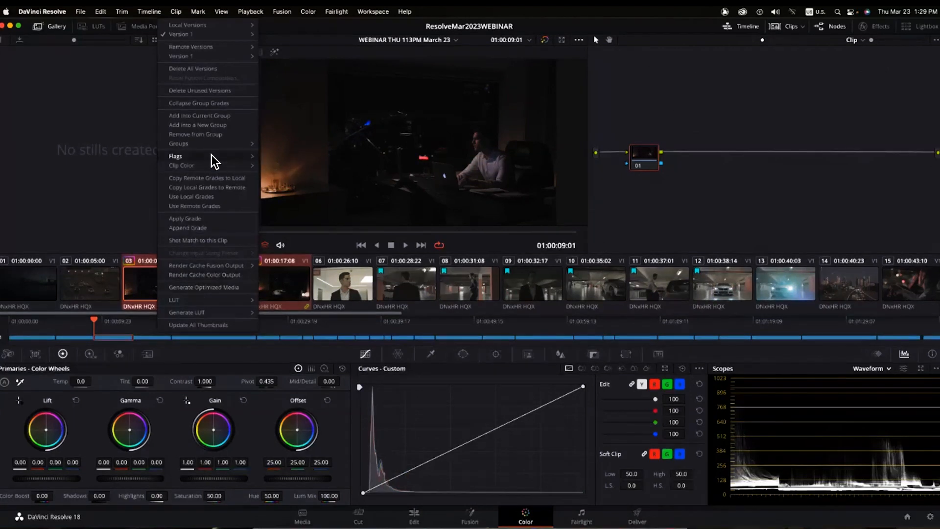
mouse_move(211, 155)
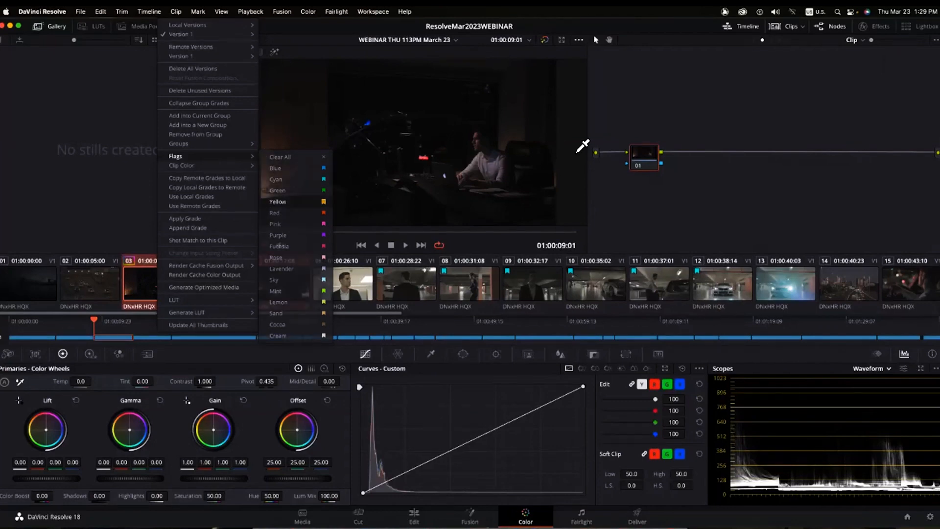
left_click(279, 201)
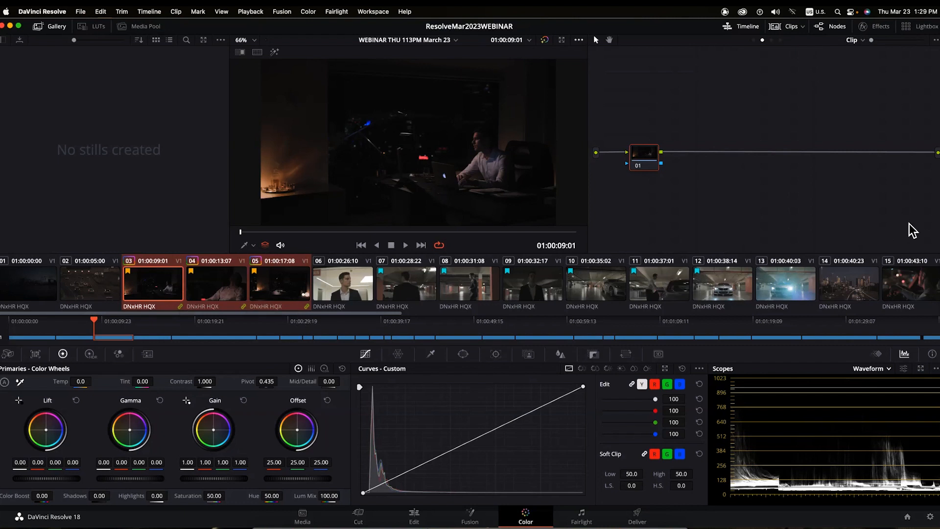
left_click(329, 288)
right_click(327, 286)
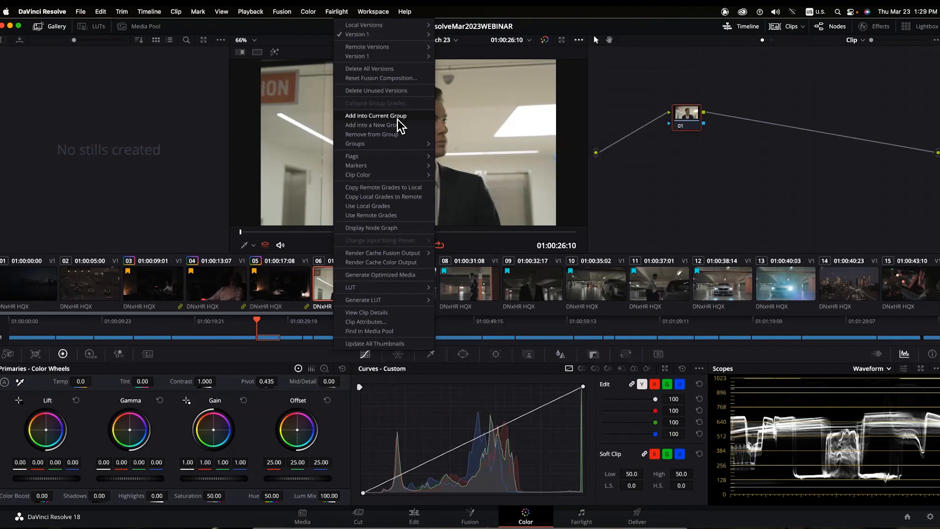
- Close the groups menu without changes and select garage clip 07 in the timeline
mouse_move(393, 143)
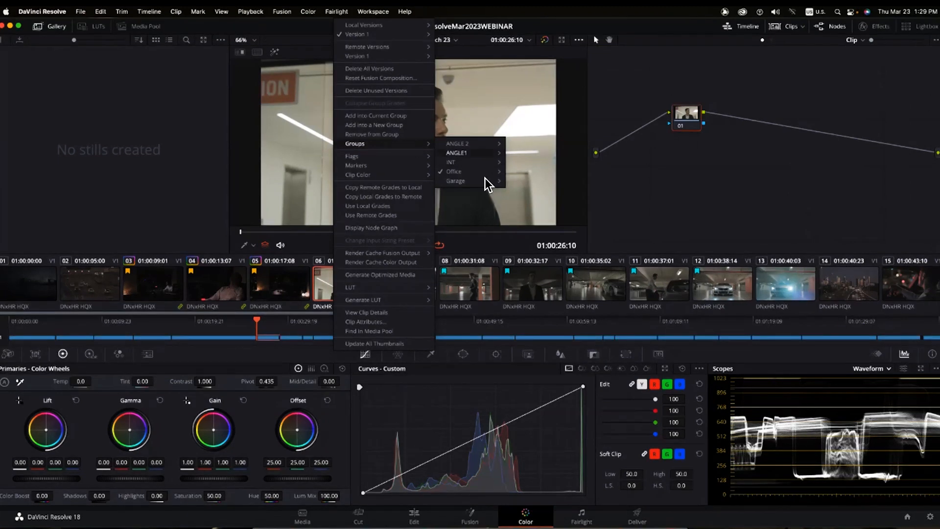
left_click(724, 168)
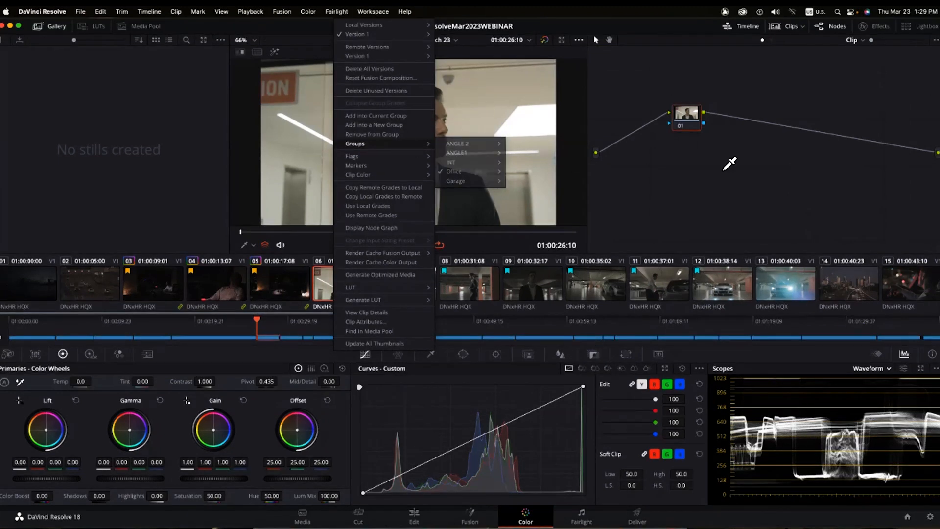
left_click(412, 280)
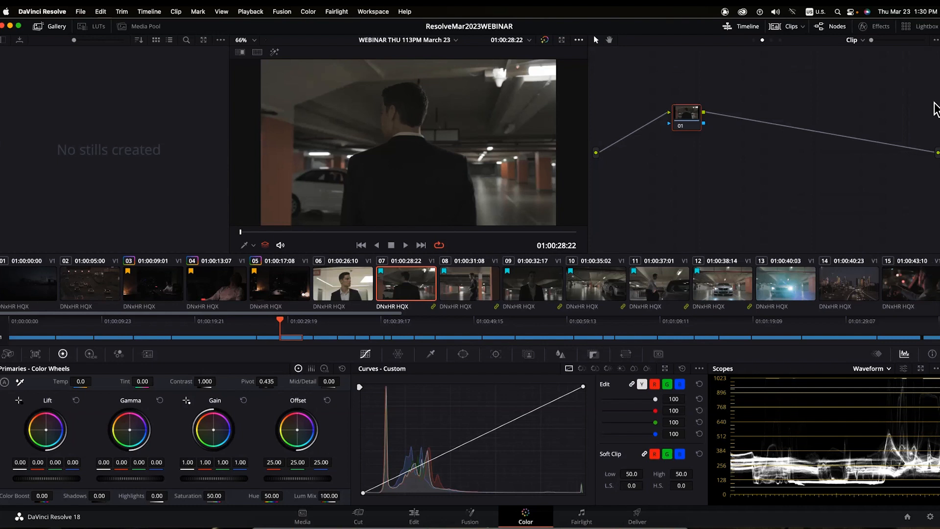
- In Group Pre-Clip, set Gain to 2.22, Lift to -0.08 and Saturation to 0
left_click(864, 39)
left_click(860, 52)
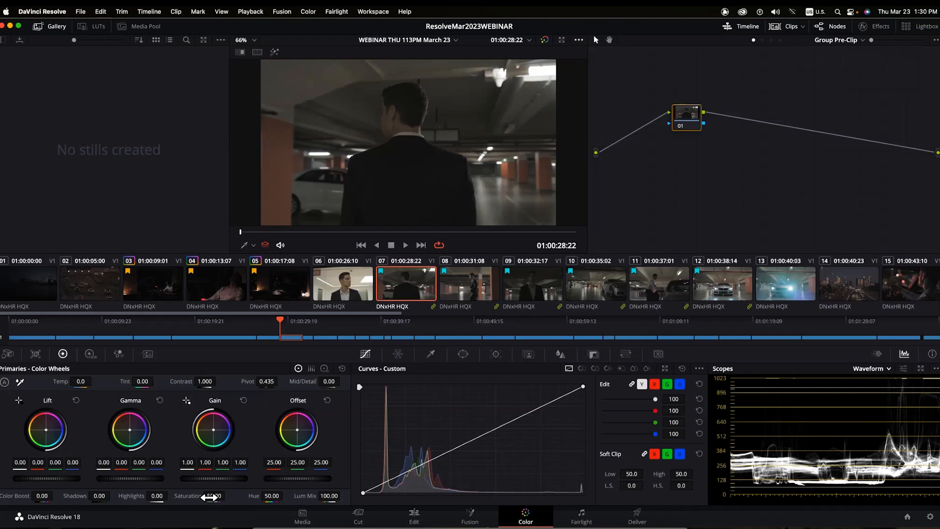
left_click_drag(214, 477, 289, 478)
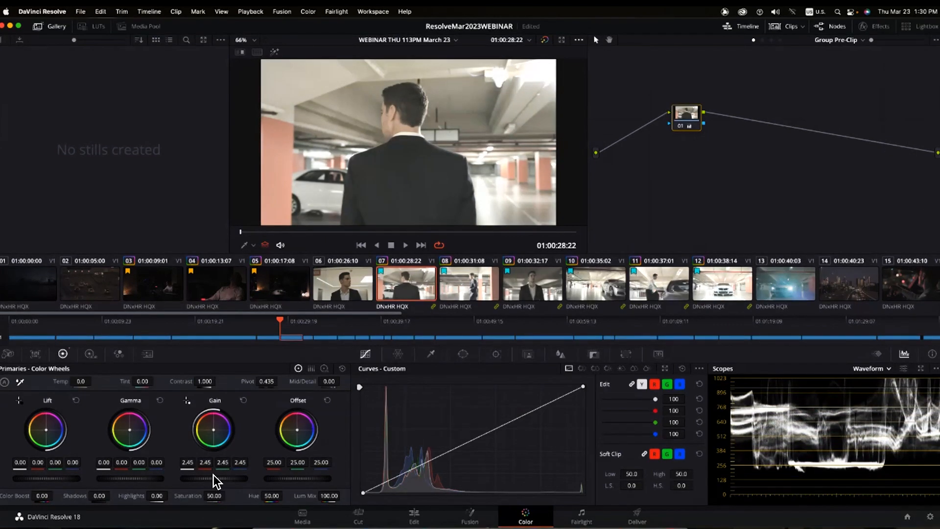
left_click_drag(219, 478, 208, 478)
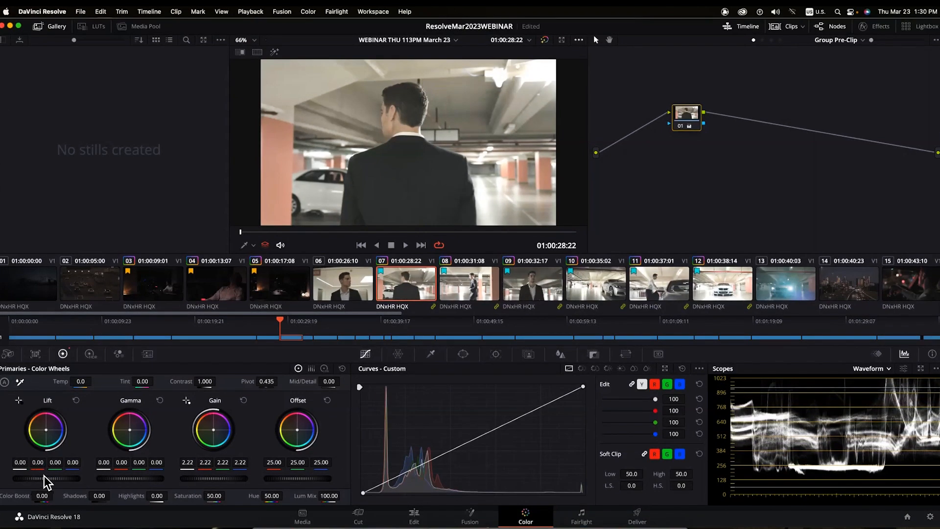
left_click_drag(44, 476, 41, 475)
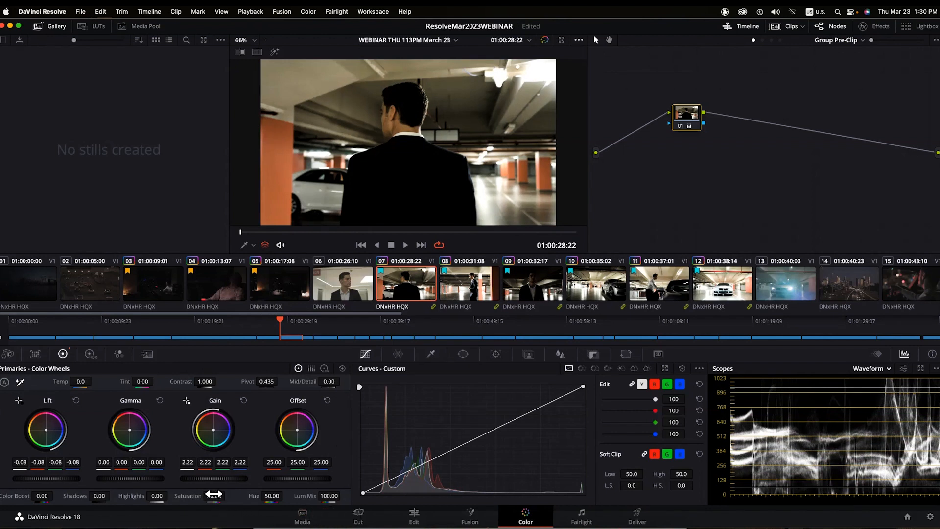
left_click_drag(214, 493, 210, 494)
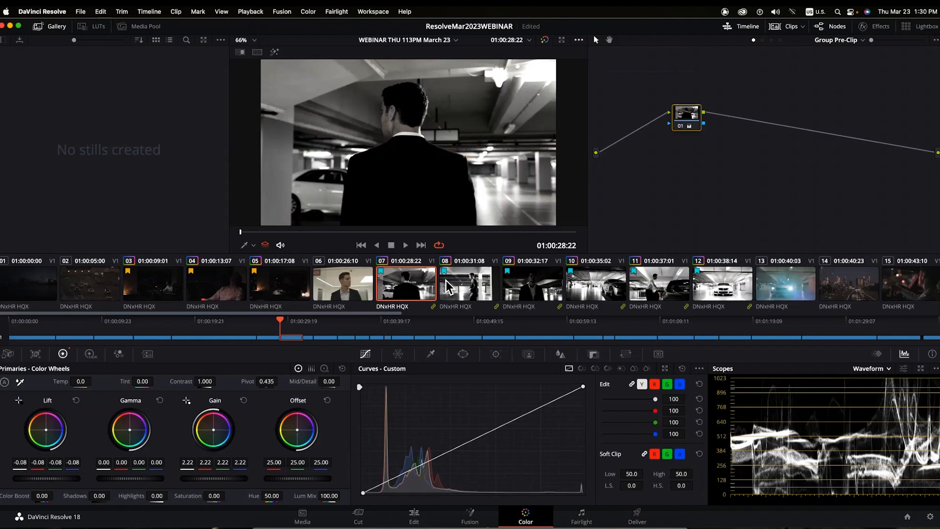
- Step through garage clips 08–12 twice to confirm the black-and-white grade, ending on clip 07
left_click(489, 283)
left_click(528, 277)
left_click(598, 289)
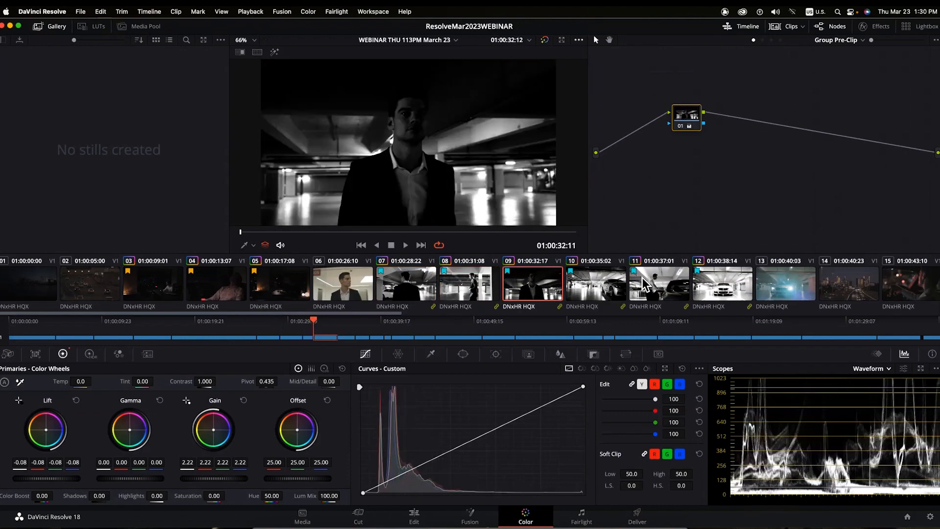
left_click(706, 277)
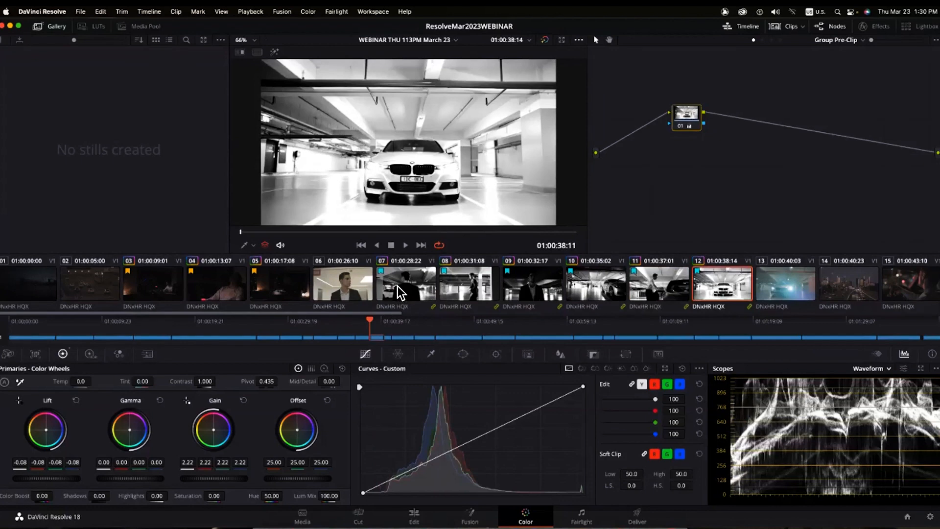
left_click(397, 286)
left_click(470, 278)
left_click(531, 275)
left_click(597, 280)
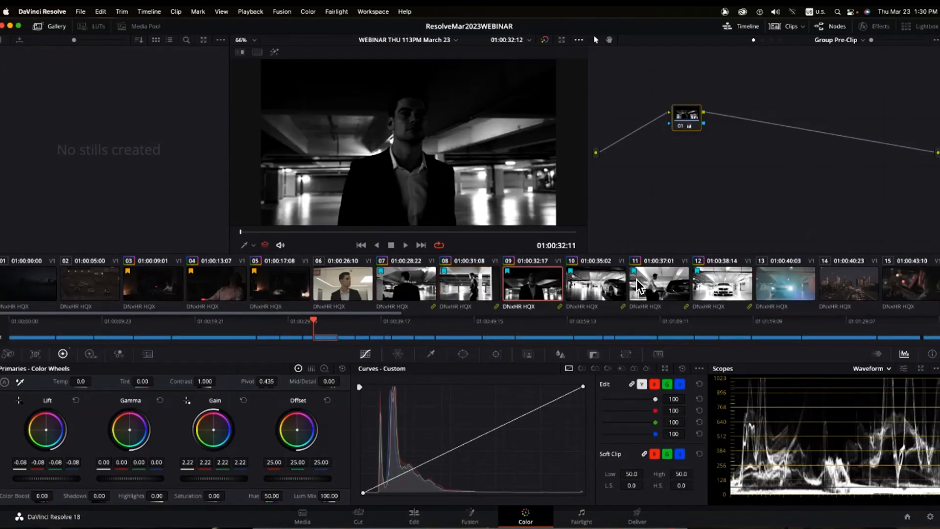
left_click(704, 275)
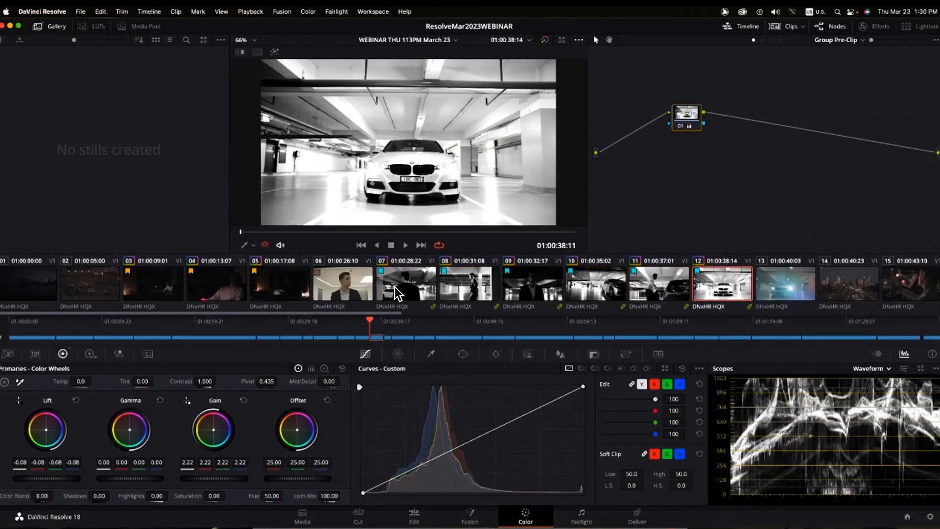
left_click(394, 287)
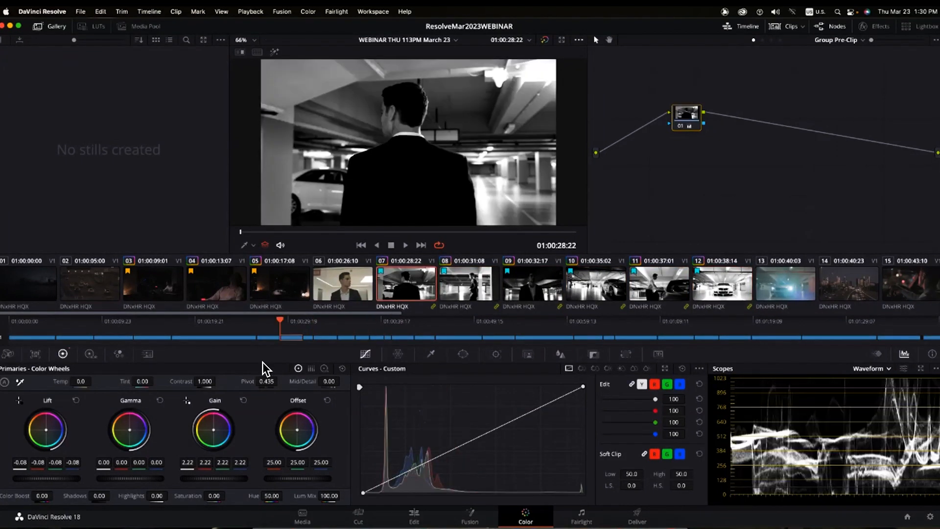
- Reset the Garage pre-clip node's grade and set Gain to 1.57 and Lift to -0.07
left_click(863, 40)
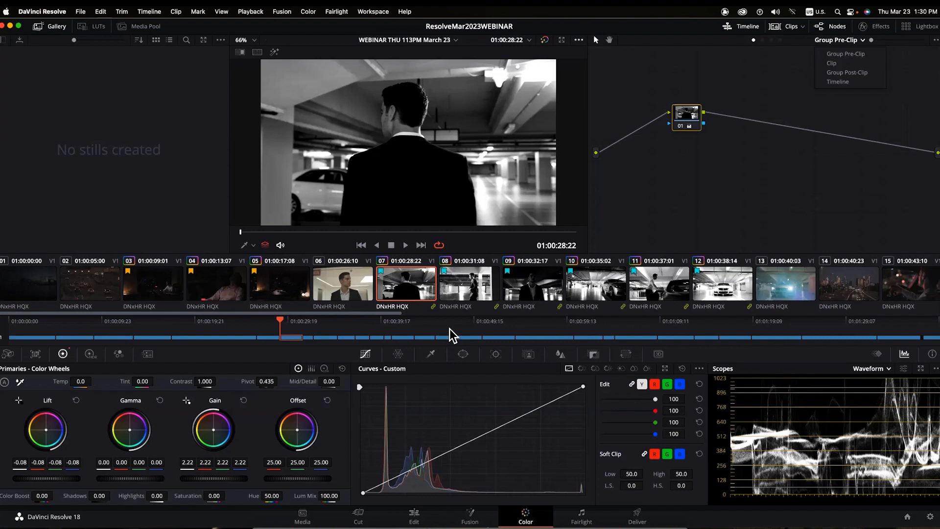
right_click(690, 117)
left_click(717, 120)
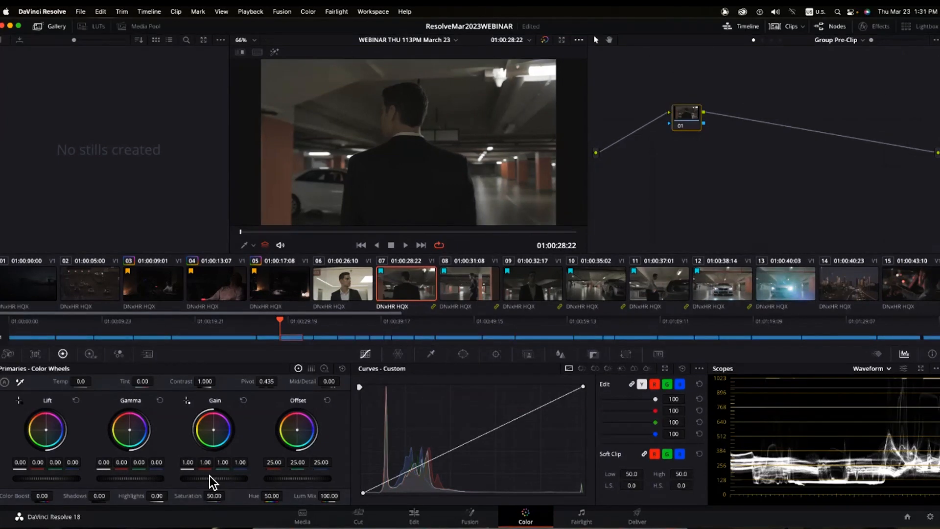
left_click_drag(206, 478, 241, 478)
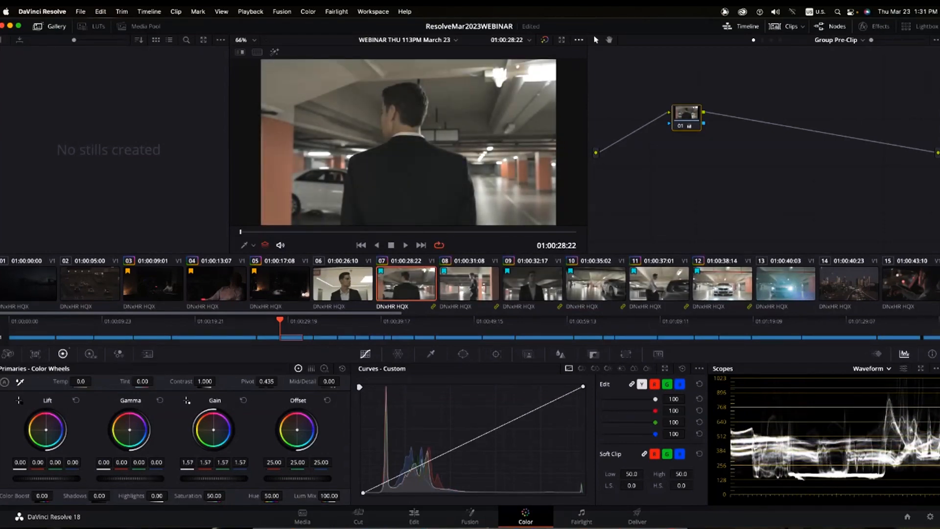
left_click_drag(46, 478, 34, 477)
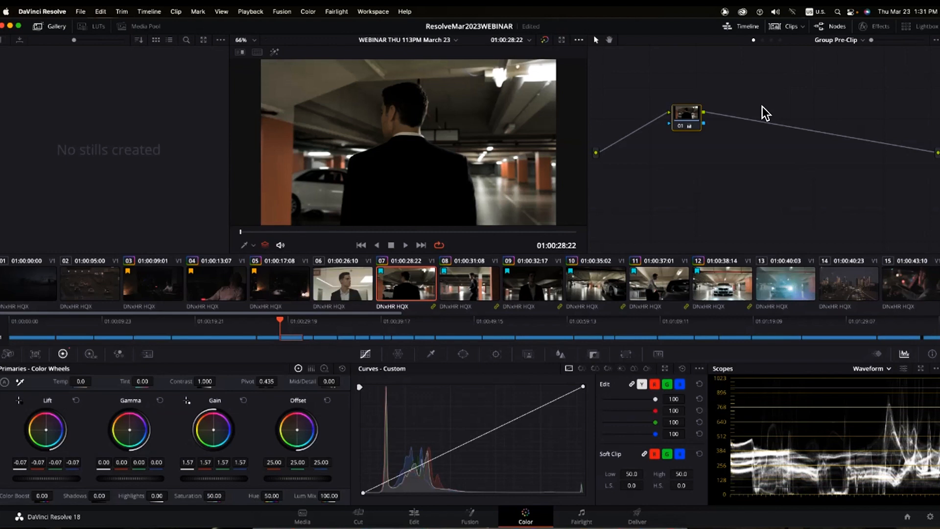
left_click(860, 40)
- In Group Post-Clip, push Gain blue to 1.56 and Gamma blue to 0.13, then select clips 07–12
left_click(853, 77)
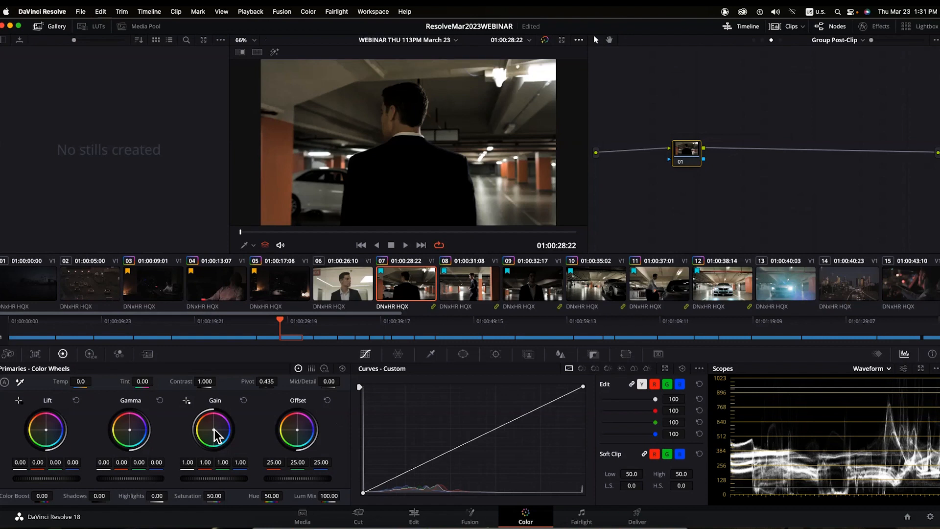
left_click_drag(213, 429, 219, 434)
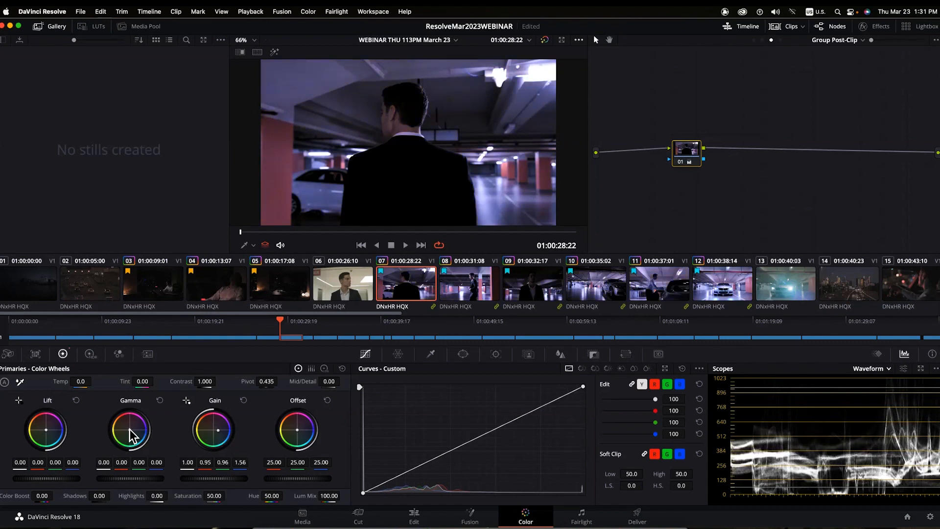
left_click_drag(130, 429, 135, 431)
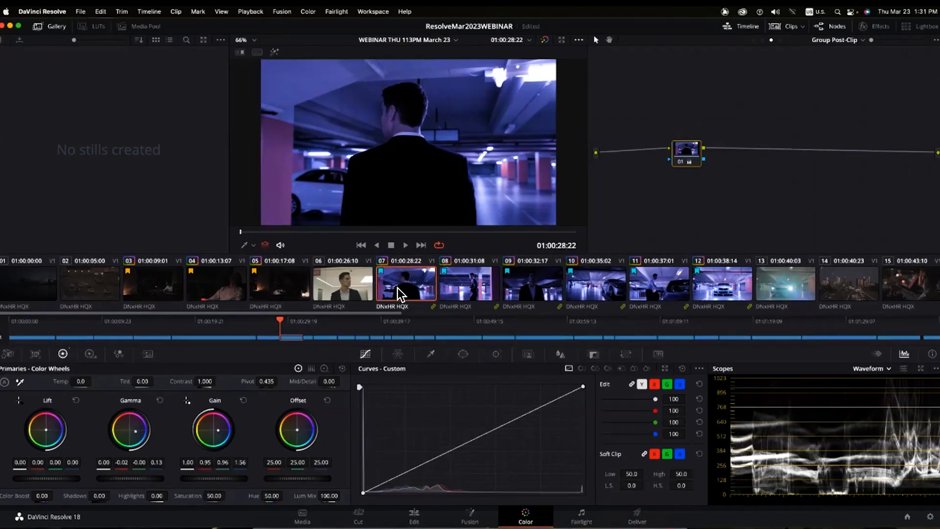
key("Down")
key("Down")
key("Down")
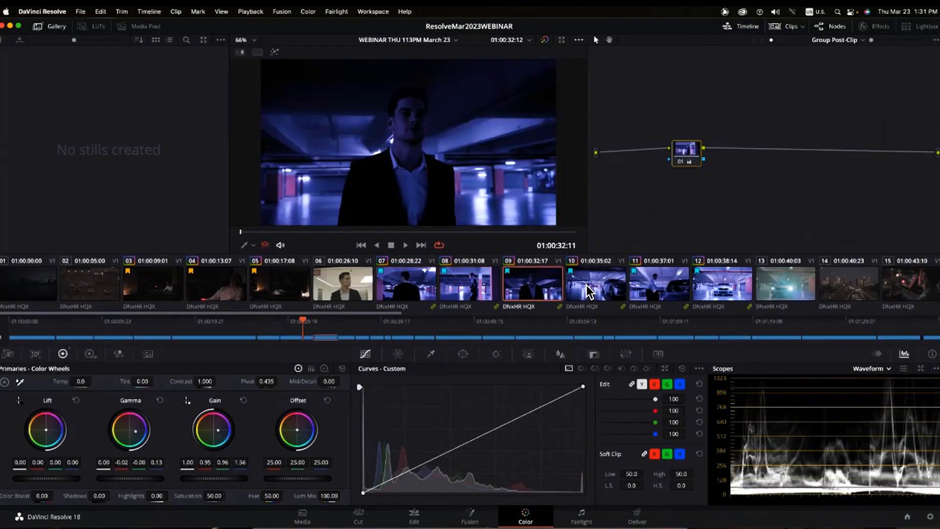
key("Down")
key("Down")
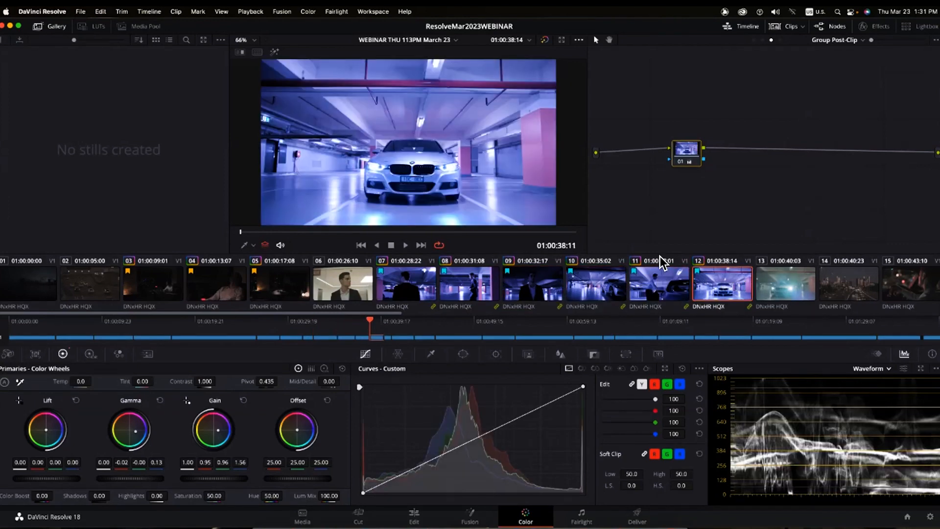
left_click(411, 292, "shift")
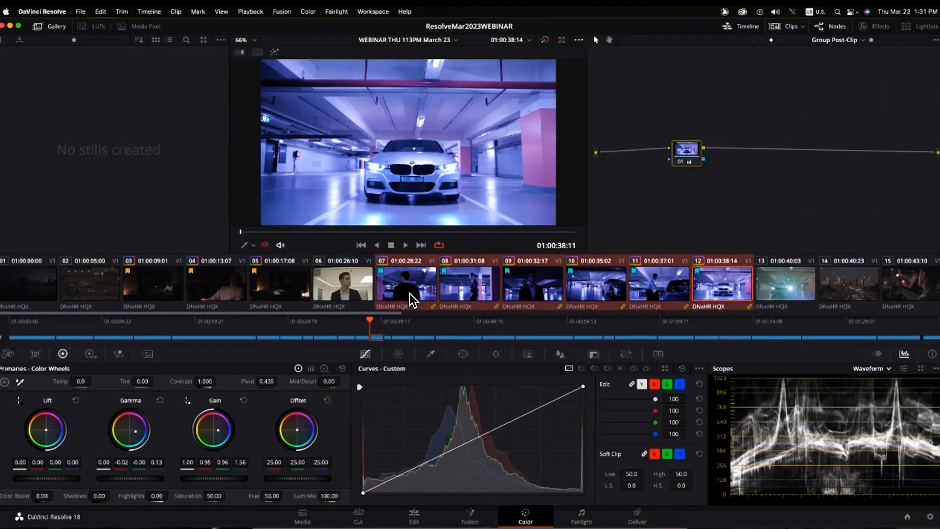
- Show the selected garage clips as a Split Screen grid and play it full screen
left_click(578, 39)
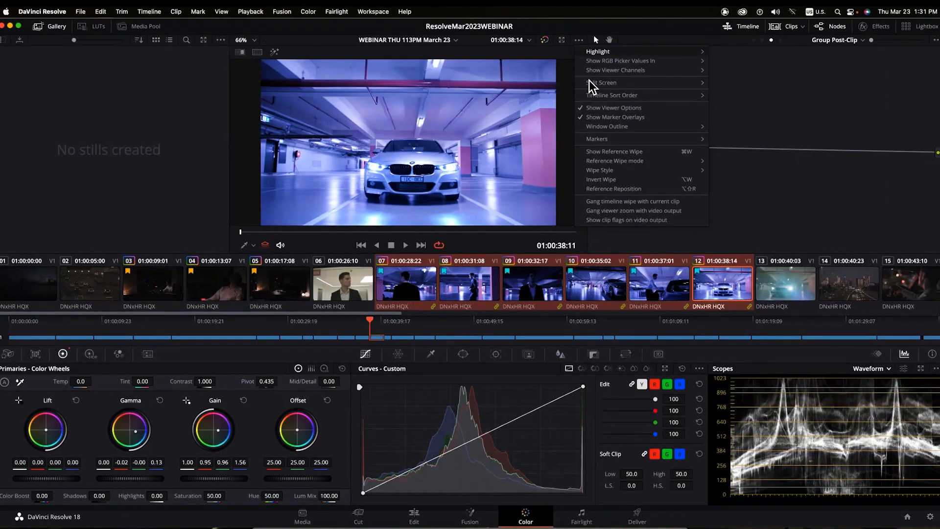
mouse_move(589, 81)
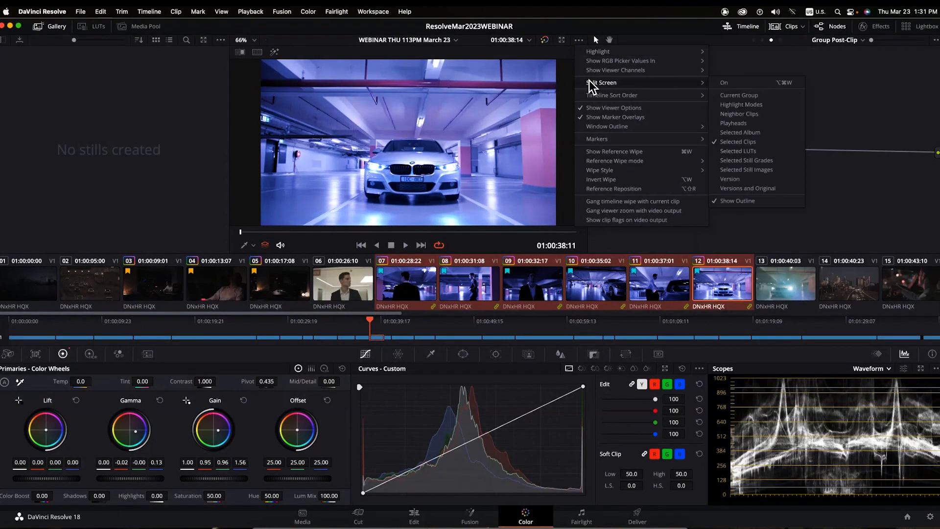
left_click(728, 141)
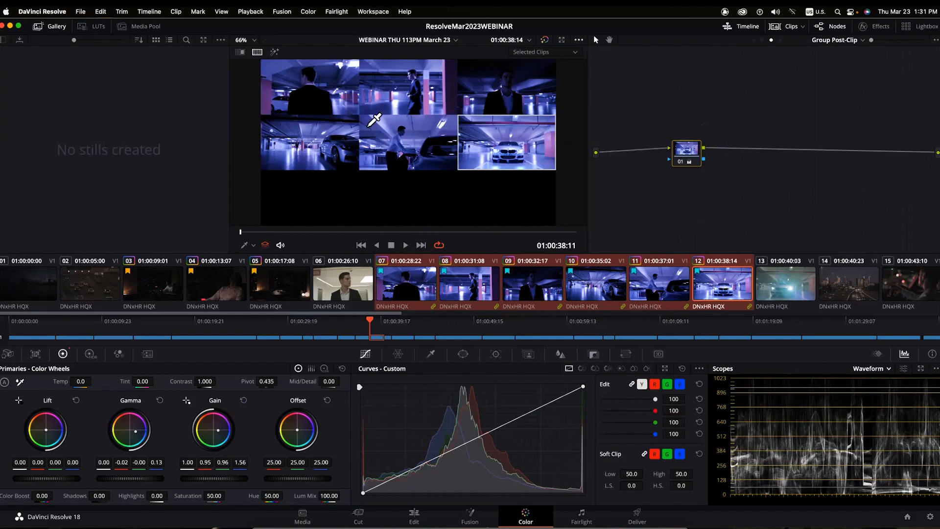
key("super+f")
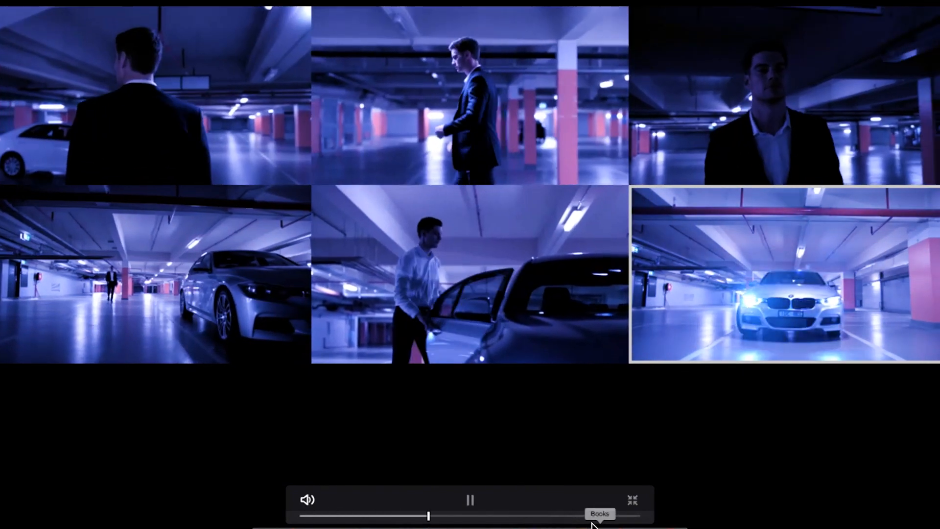
key("space")
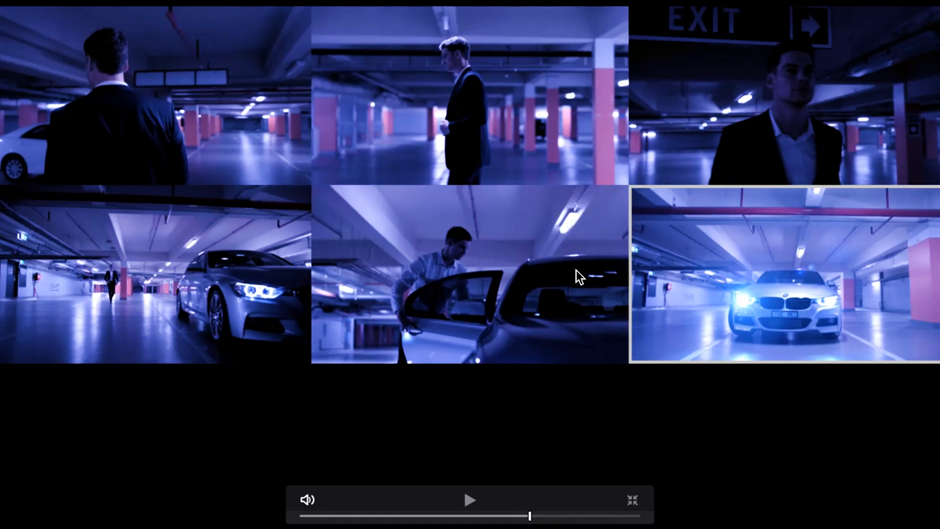
key("Escape")
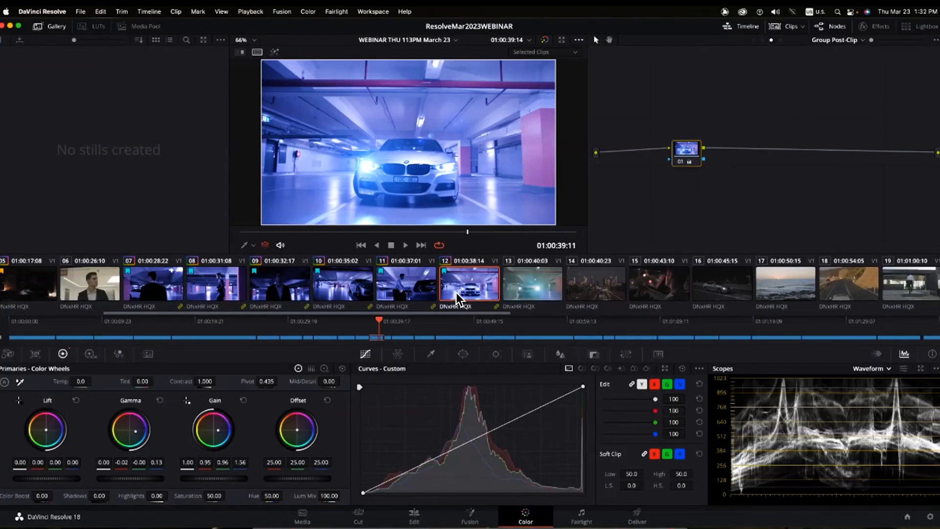
- View garage clips 07, 08, 09 and 11, then shift post-clip Gain toward green (R 0.40, G 1.25, B 0.33)
left_click(149, 291)
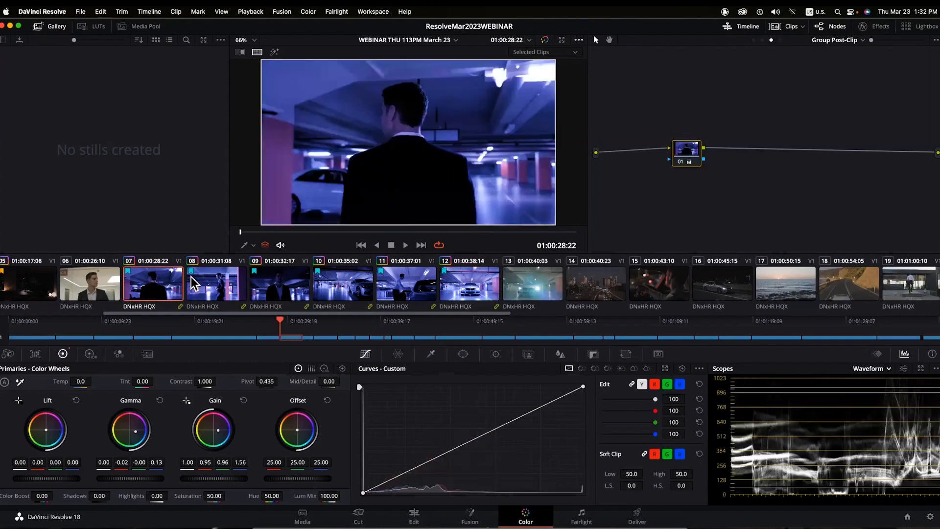
left_click(235, 284)
left_click(263, 285)
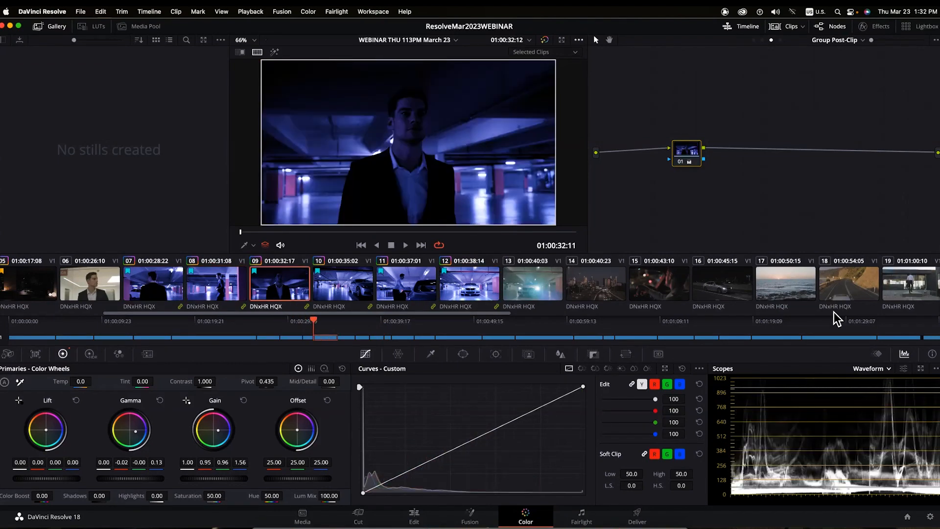
left_click(407, 287)
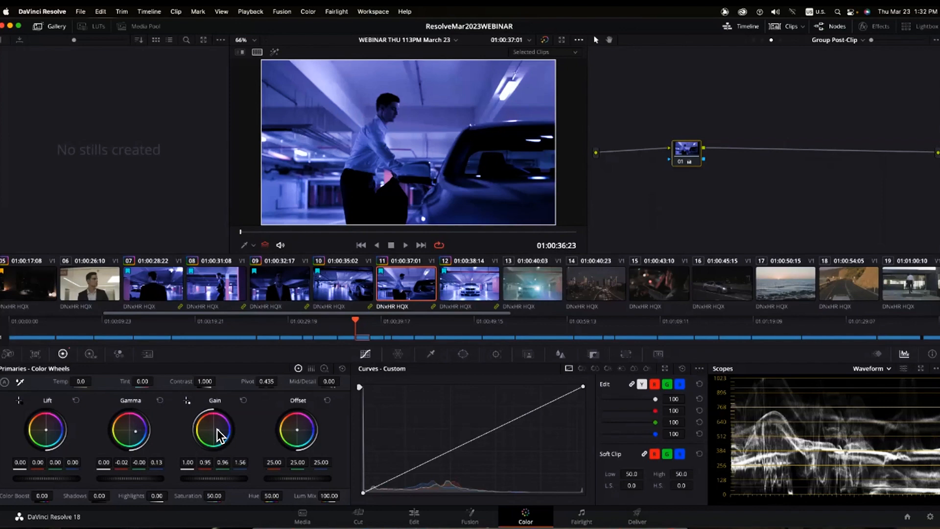
left_click_drag(218, 430, 206, 434)
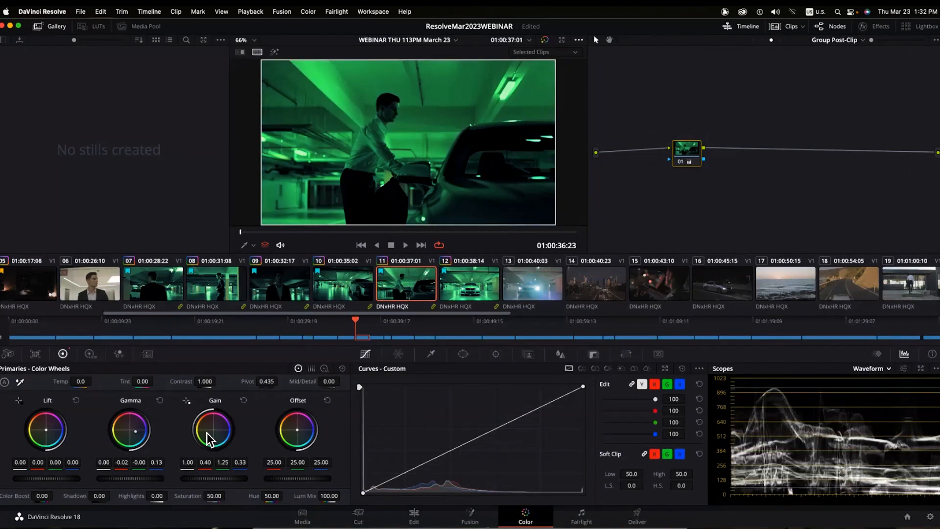
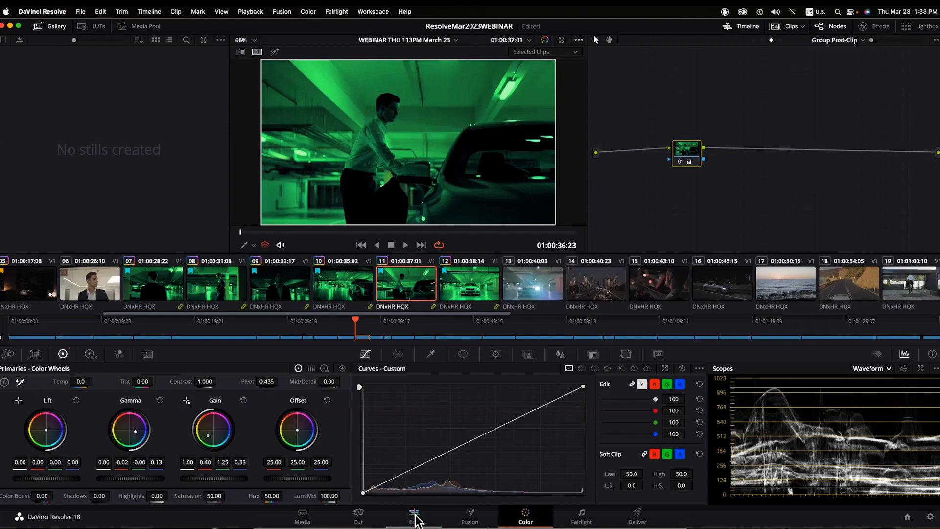
- Leave the Color page and move to the Edit page
left_click(415, 519)
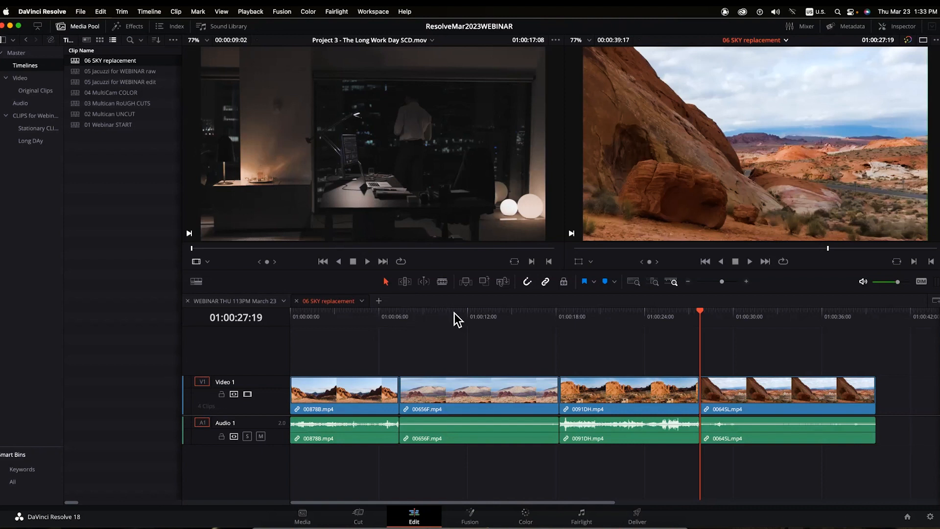
- Alt-drag copies of all four desert clips, with audio, to a spot after a gap
key("Home")
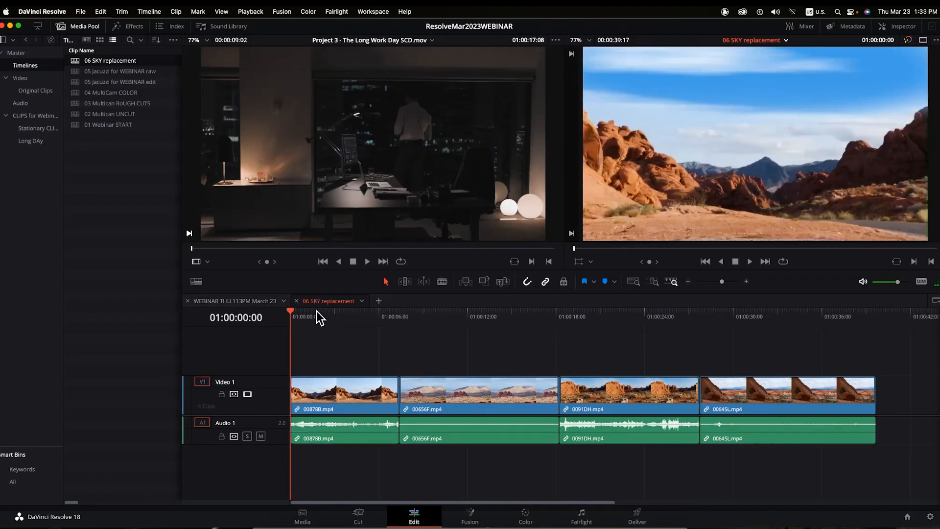
left_click_drag(316, 311, 350, 322)
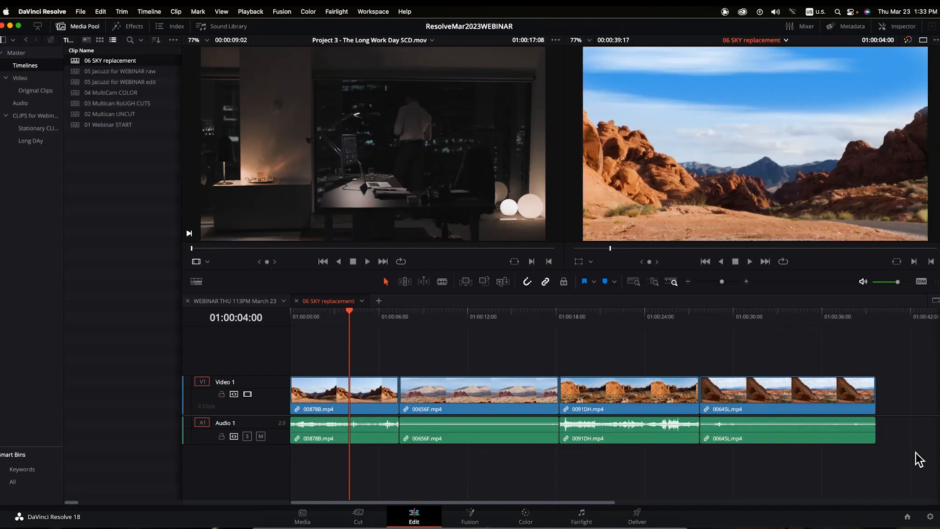
left_click_drag(909, 466, 268, 339)
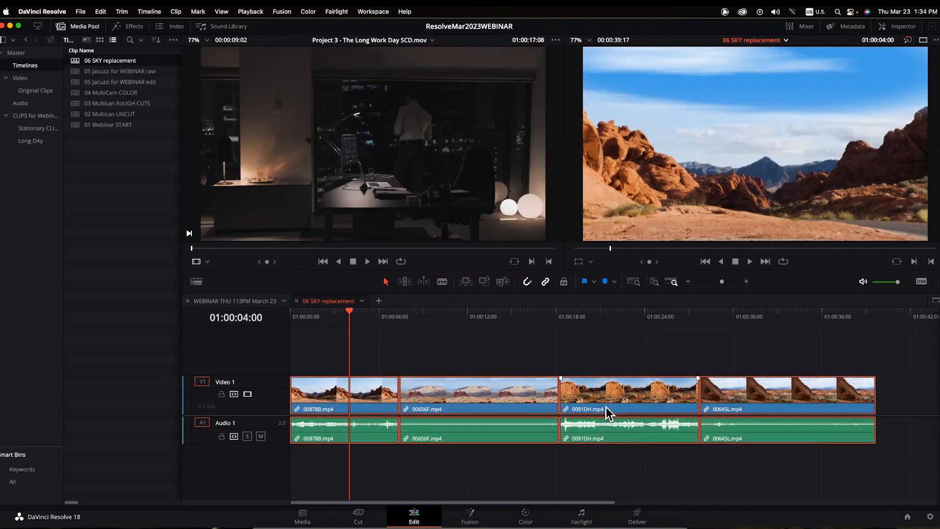
key("super+minus")
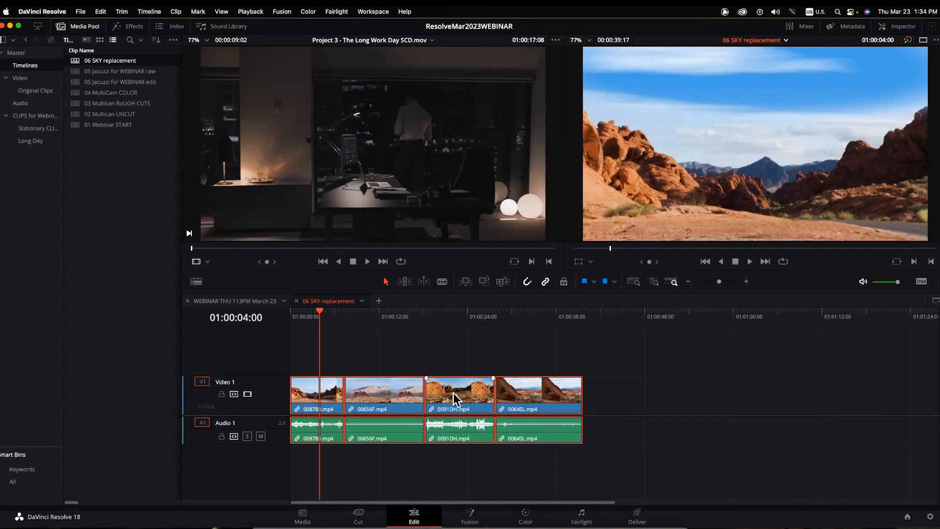
left_click_drag(384, 399, 710, 443)
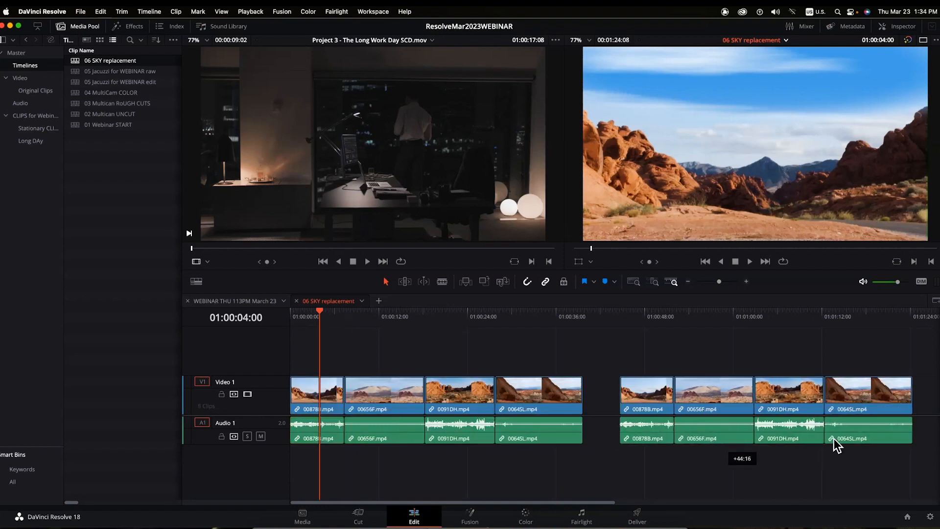
left_click(322, 313)
left_click_drag(351, 313, 647, 443)
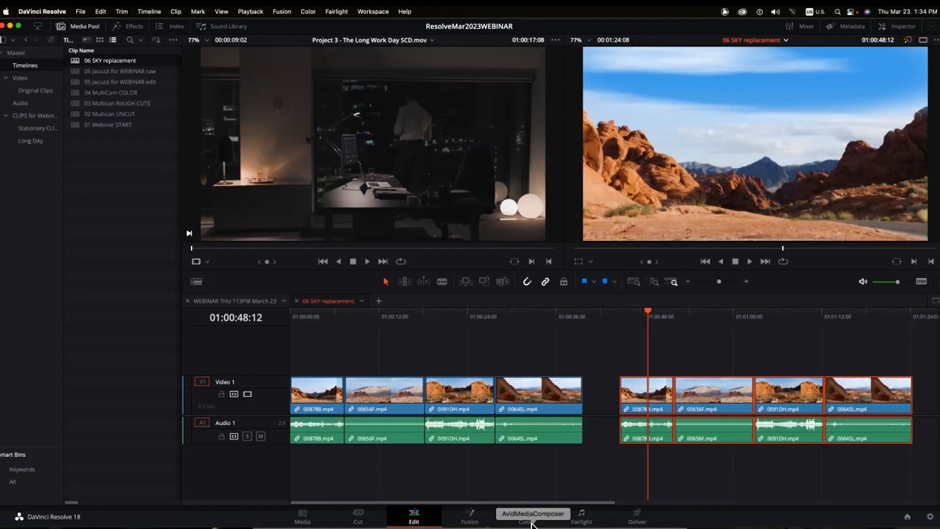
- Play through the duplicated desert clips, then move to the Color page
left_click(628, 310)
key("space")
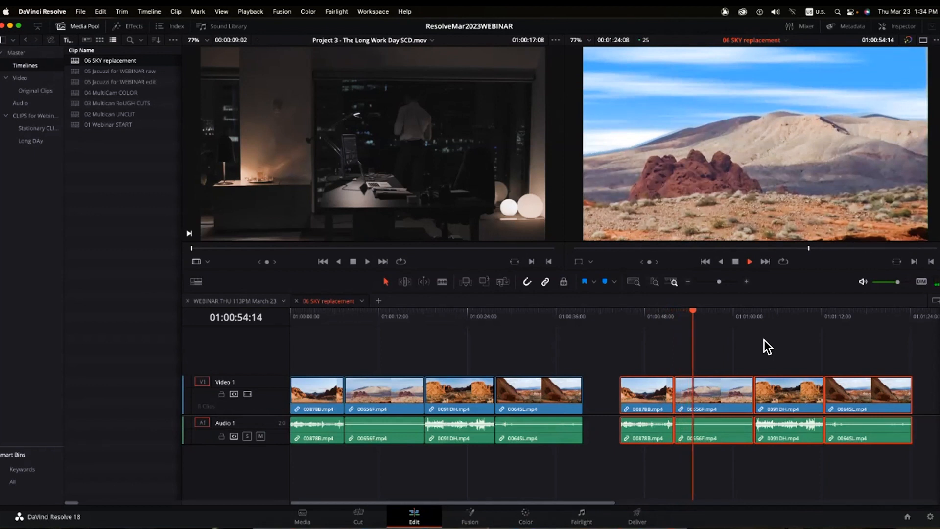
left_click(768, 314)
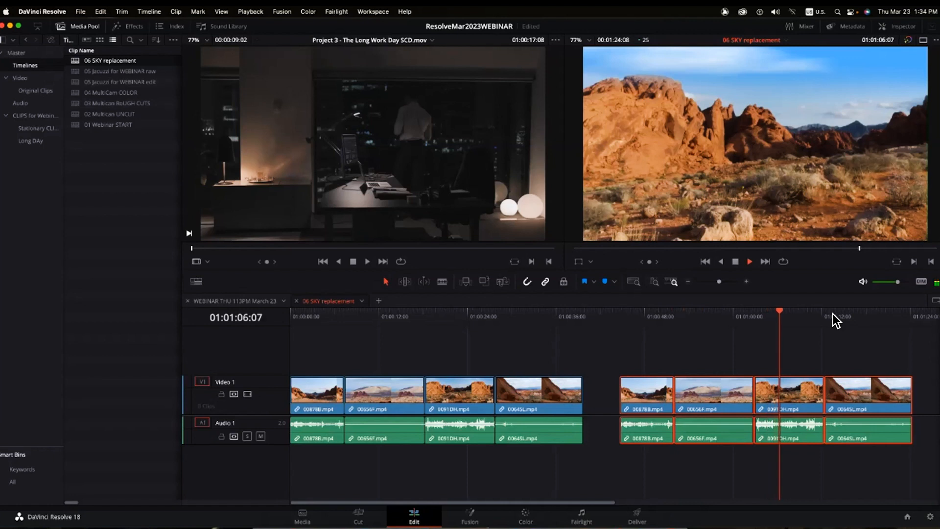
left_click(676, 313)
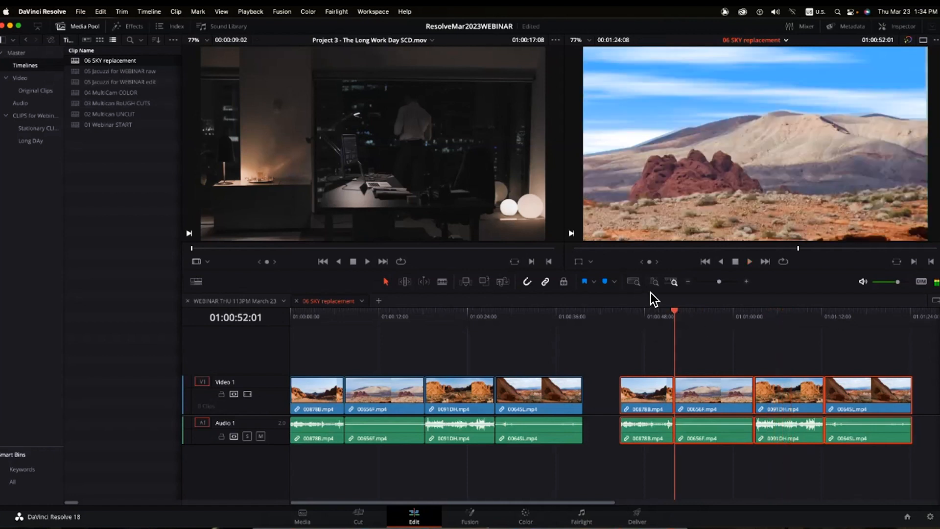
left_click(787, 311)
left_click(872, 313)
left_click(705, 313)
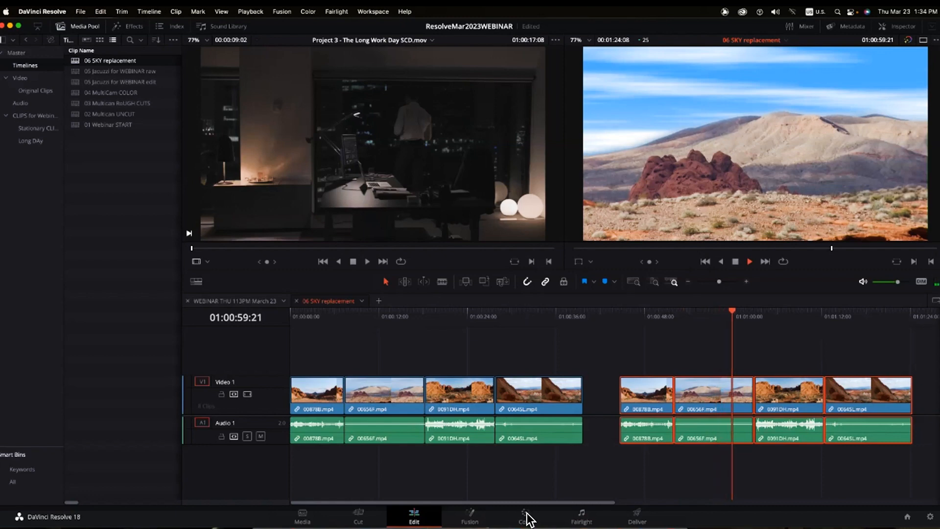
left_click(526, 517)
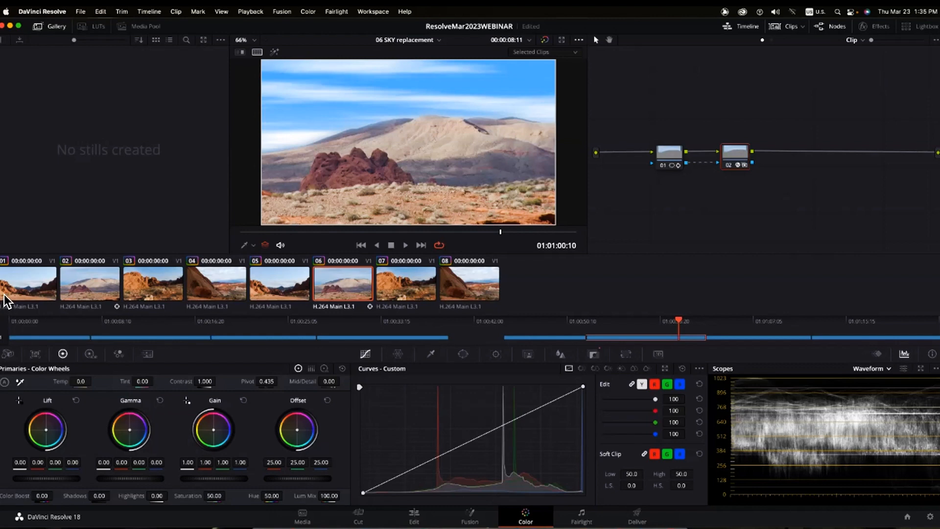
- Check the grades on clips 01–04 and re-enable clip 04's sky replacement
left_click(21, 289)
left_click(89, 285)
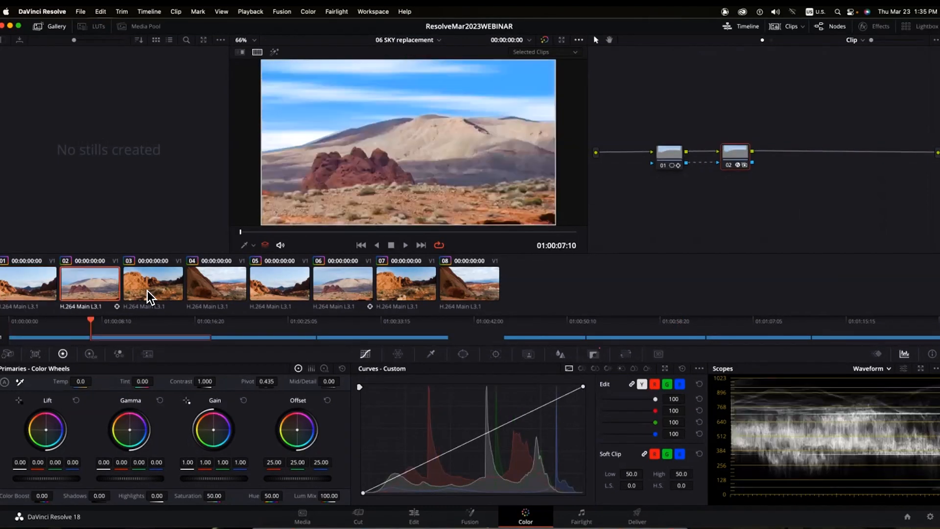
left_click(147, 289)
left_click(201, 287)
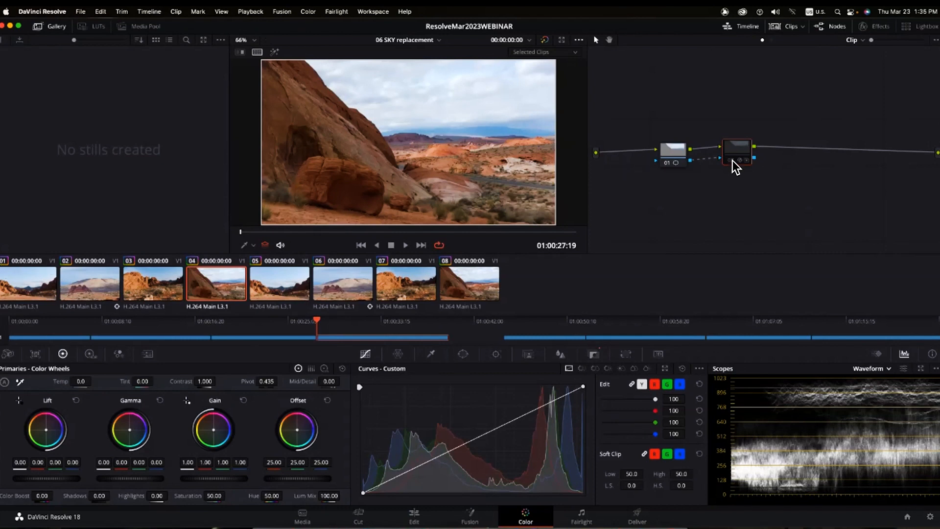
key("super+d")
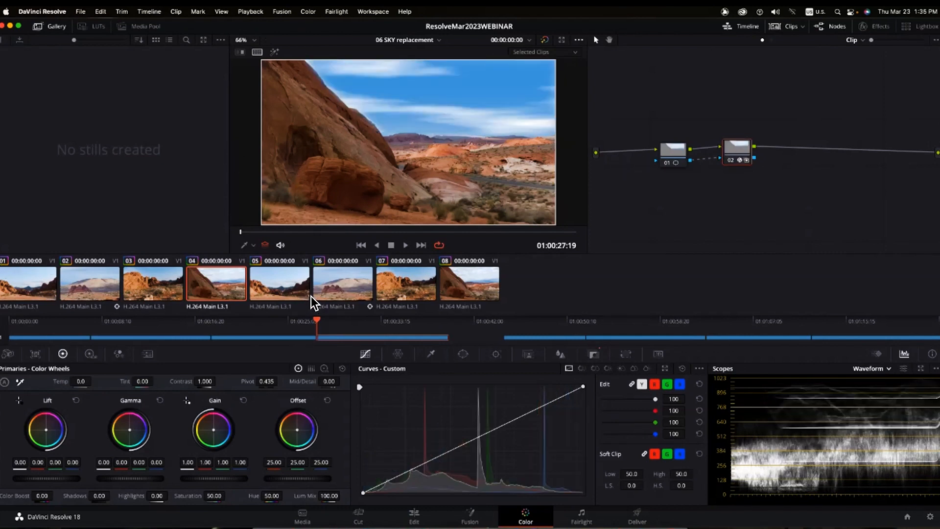
- Apply Reset All Grades and Nodes to copied clips 05–08
left_click(278, 288)
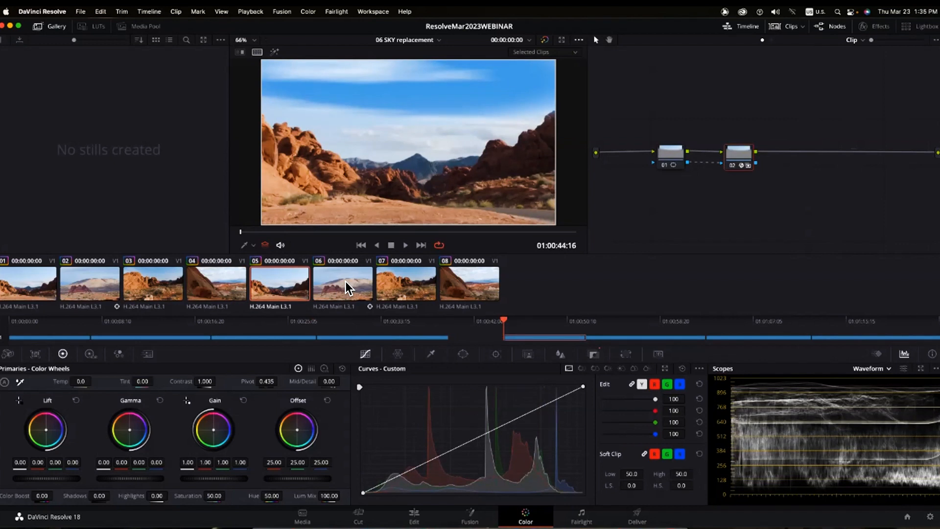
left_click(345, 281, "super")
left_click(409, 279, "super")
left_click(468, 283, "super")
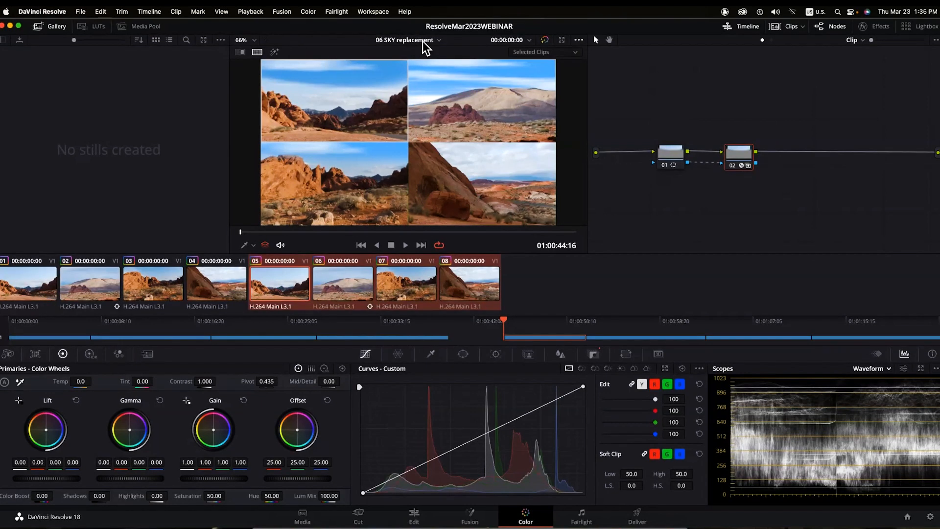
left_click(308, 11)
mouse_move(309, 44)
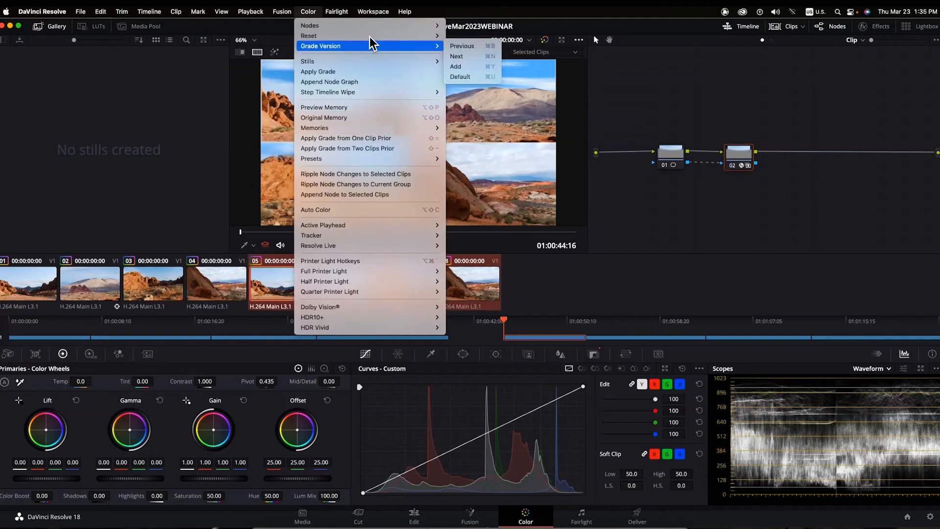
left_click(492, 57)
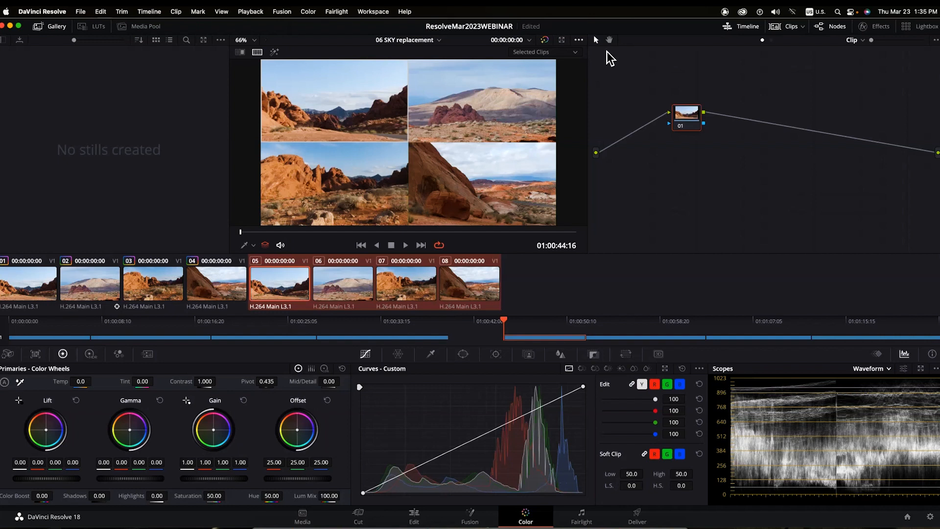
- Turn off the Split Screen view and select only clip 05
left_click(577, 41)
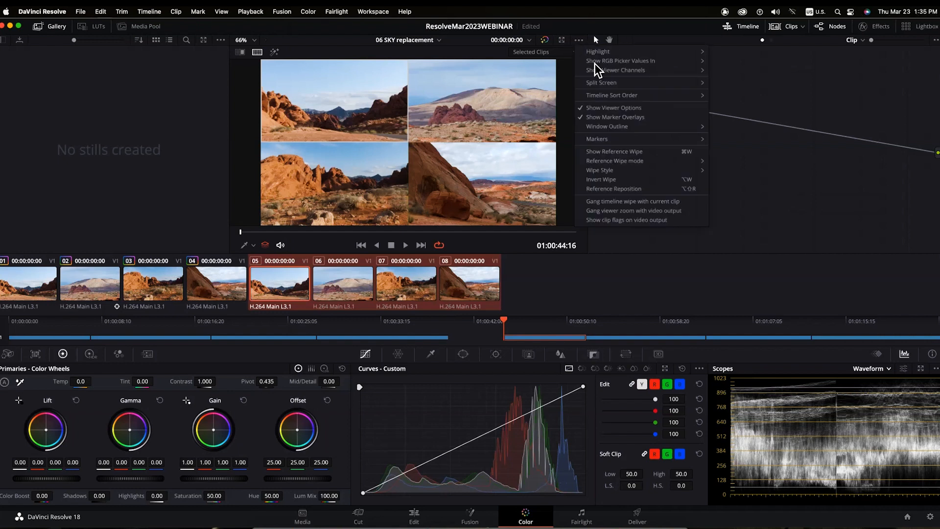
left_click(726, 83)
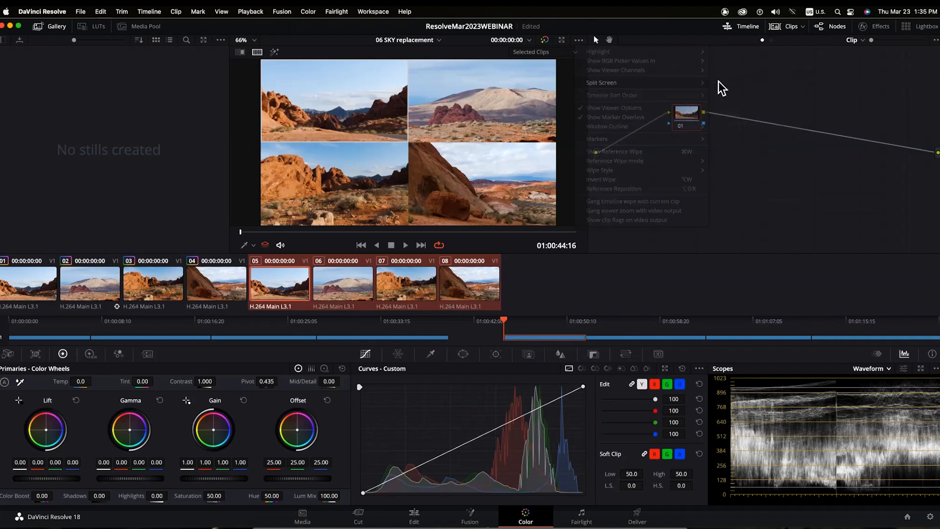
left_click(281, 296)
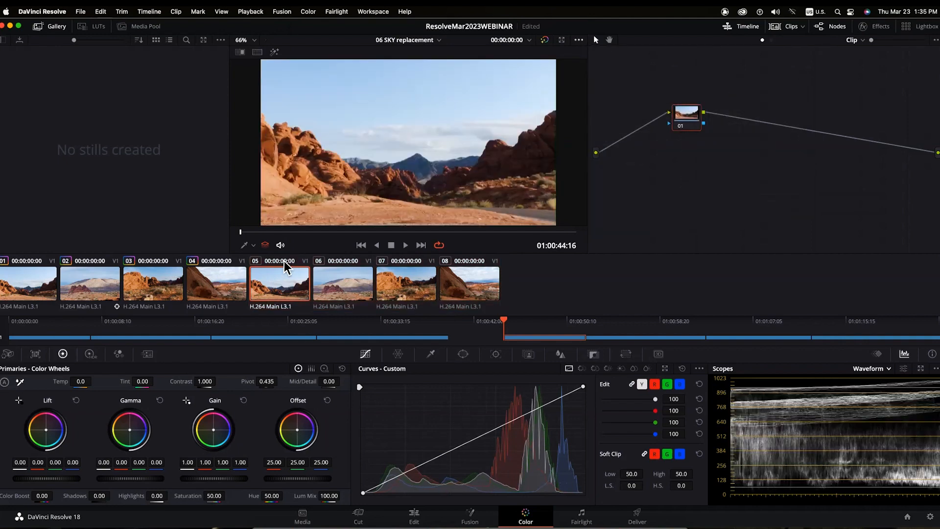
- Sample a tone in clip 05's image to add curve points, then review it full screen
left_click(304, 168)
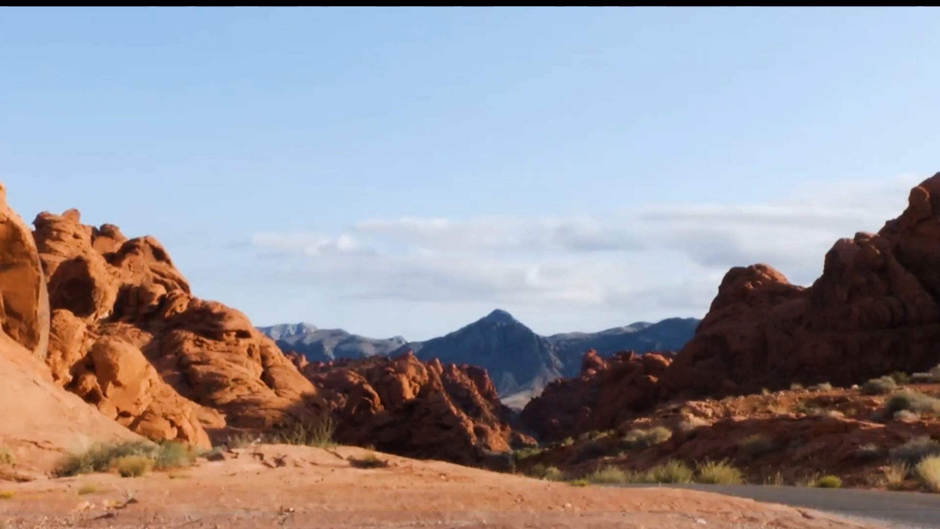
mouse_move(296, 171)
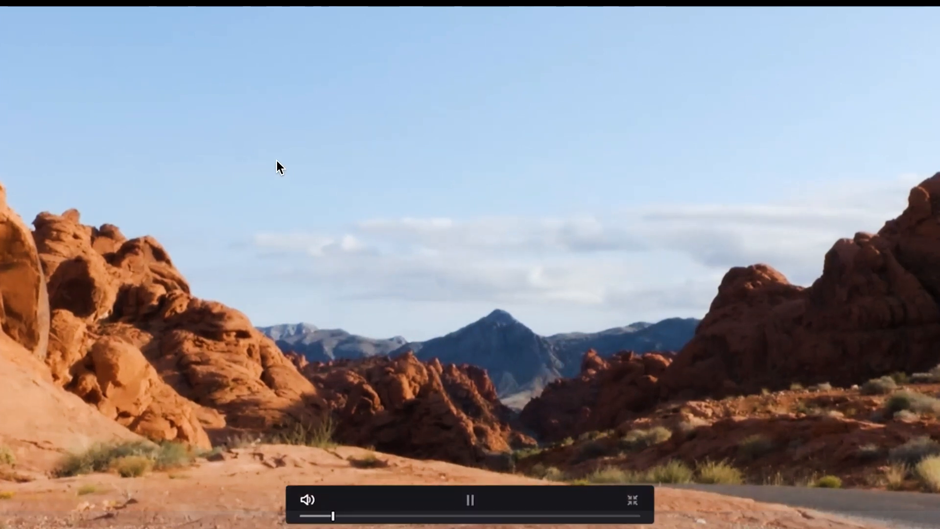
left_click(427, 250)
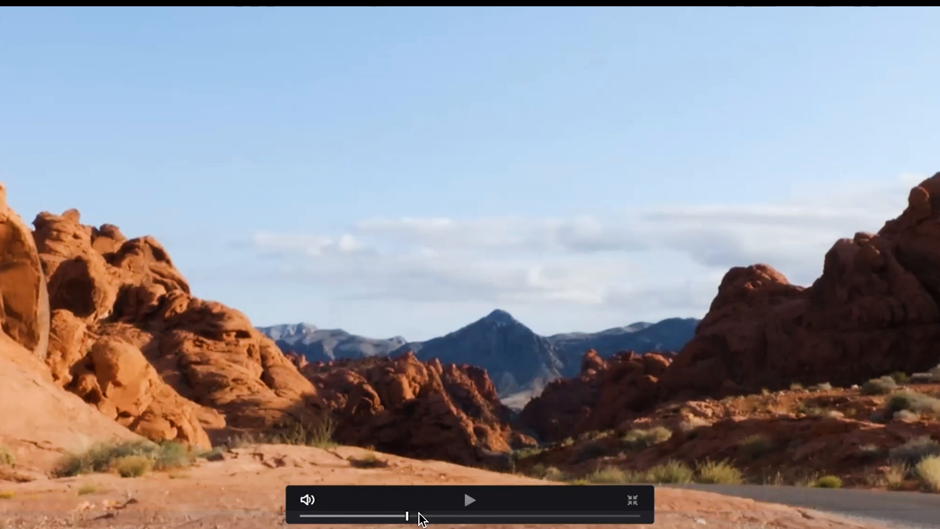
left_click(446, 516)
left_click(632, 499)
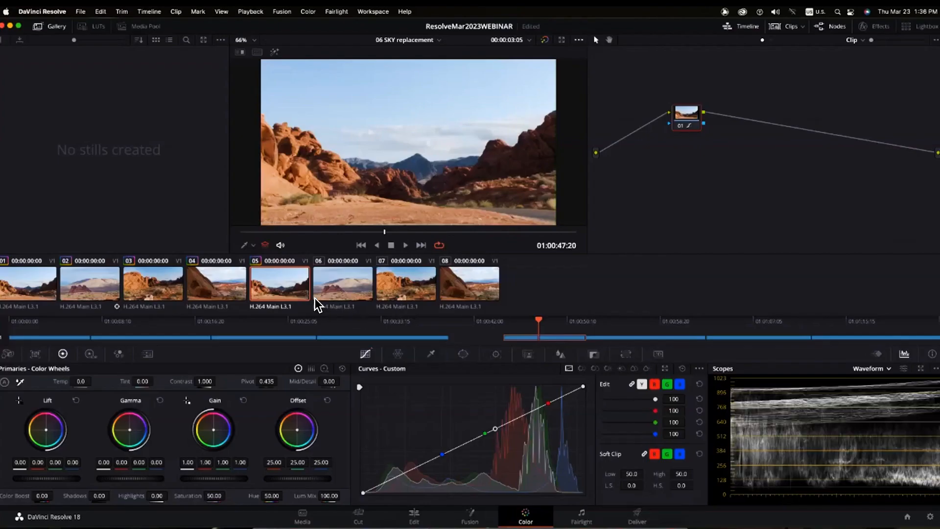
- Reset node 01's grade on clip 05 and move the node onto the main line
left_click(345, 293)
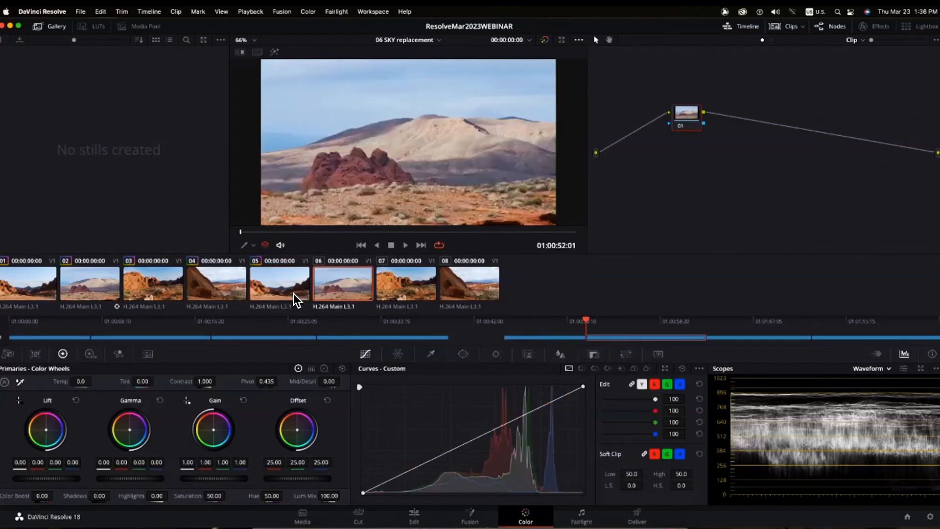
left_click(301, 288)
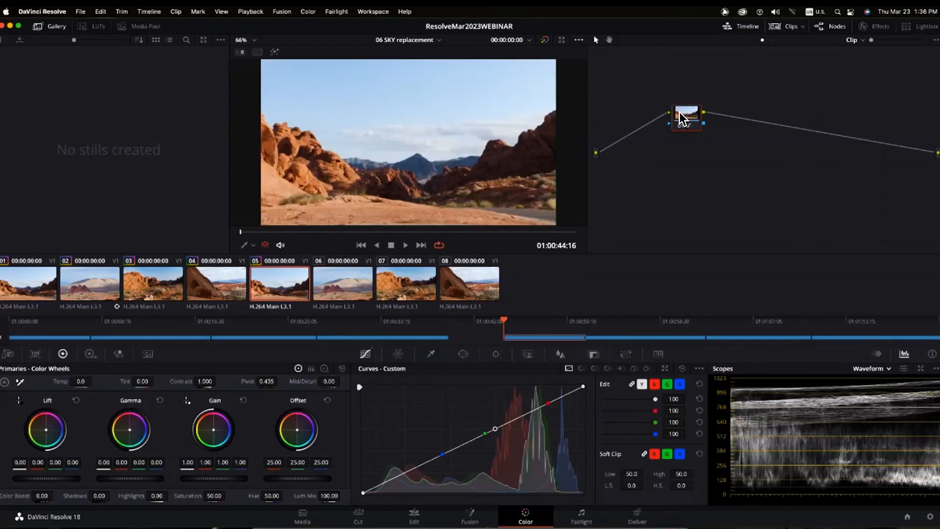
right_click(681, 113)
left_click(712, 121)
left_click_drag(677, 112, 638, 150)
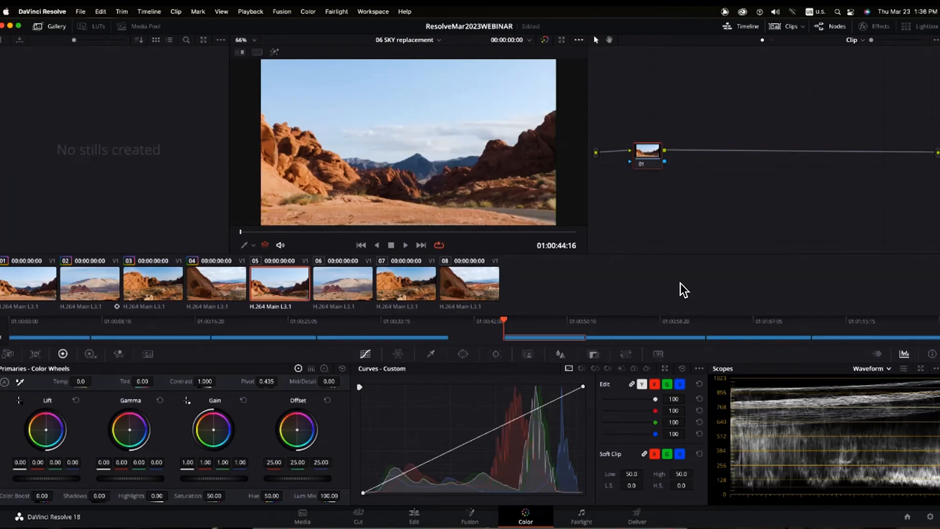
- Try rectangle, circle and linear windows on node 01, then reset the node to clear them
left_click(462, 352)
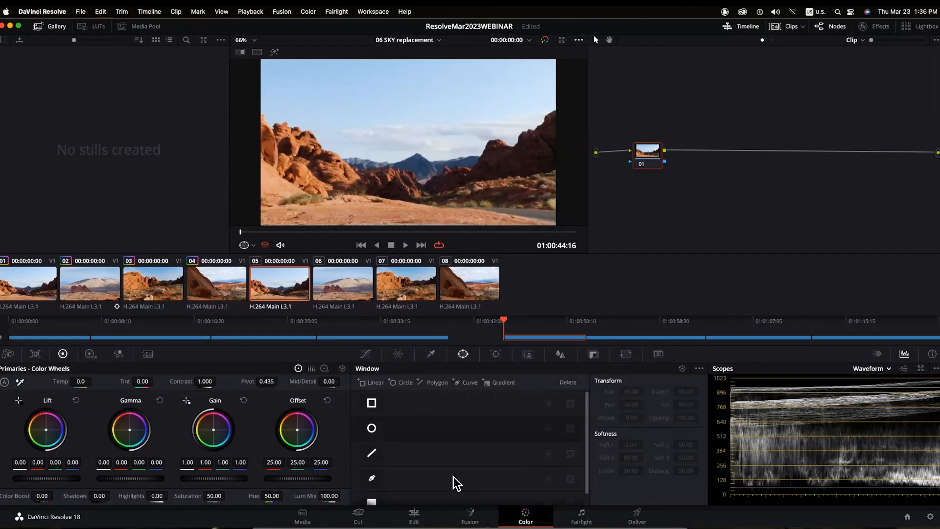
left_click(371, 402)
left_click(372, 428)
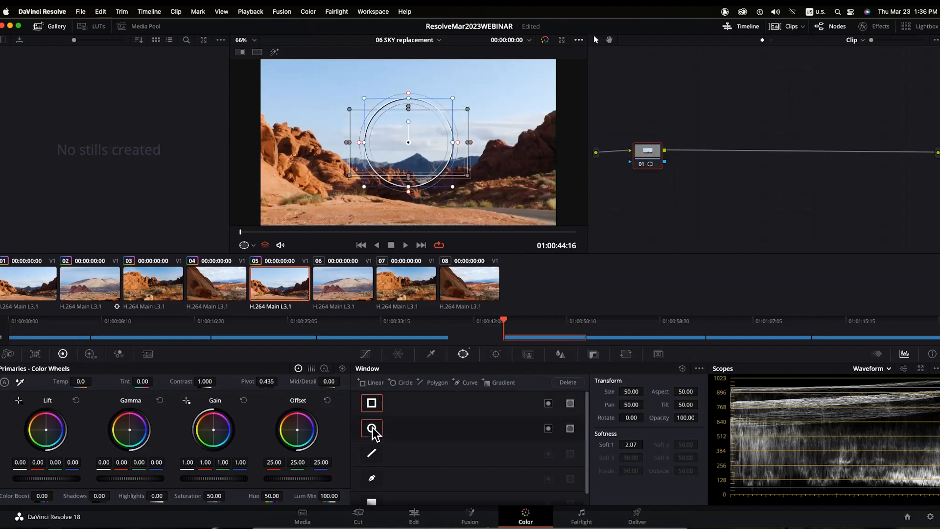
left_click(372, 453)
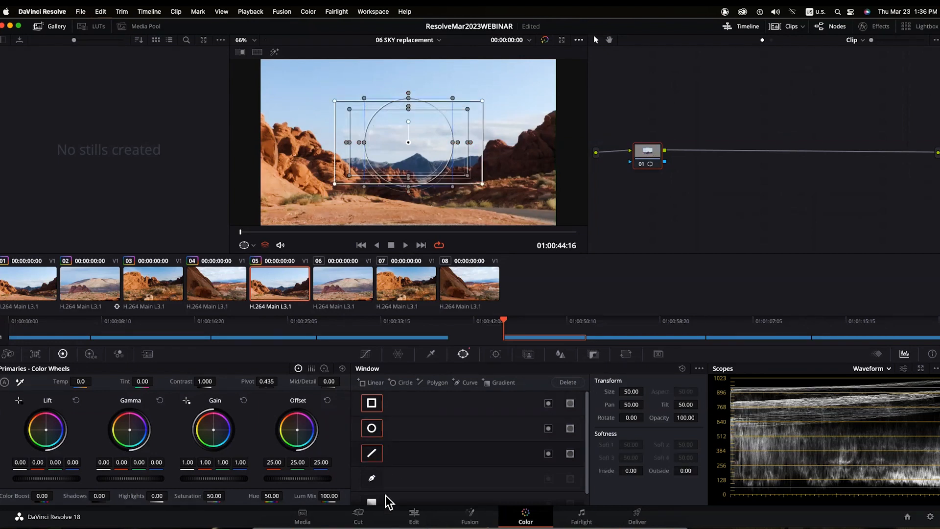
right_click(656, 157)
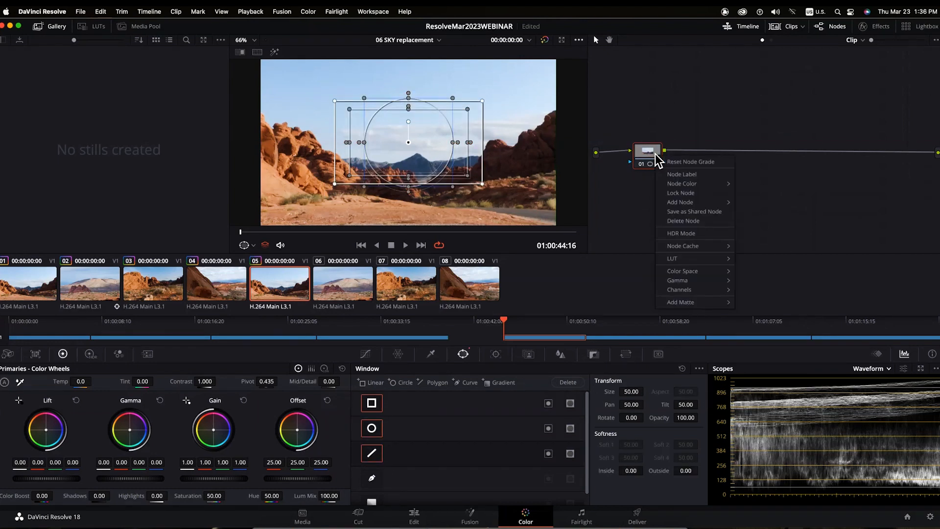
left_click(667, 161)
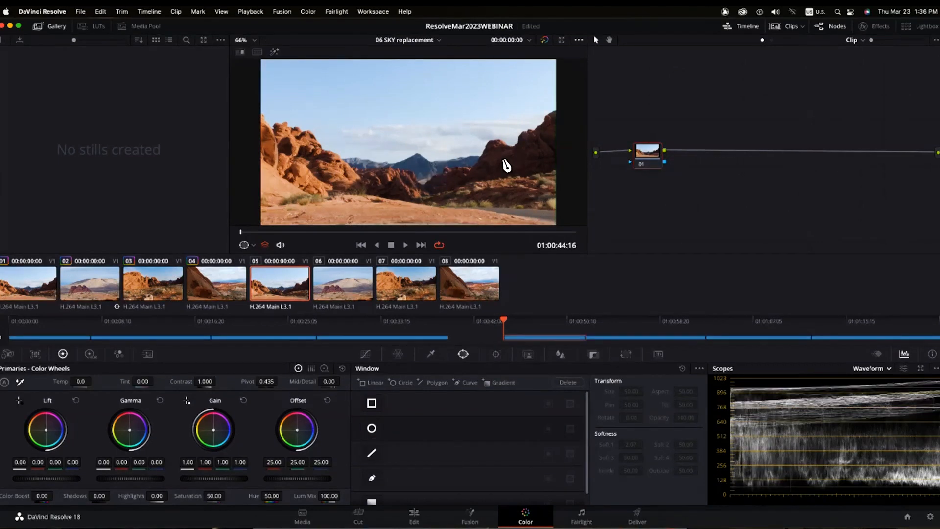
- Start a curve window at the top corners and trace the right rock edge down to the dip
left_click(372, 478)
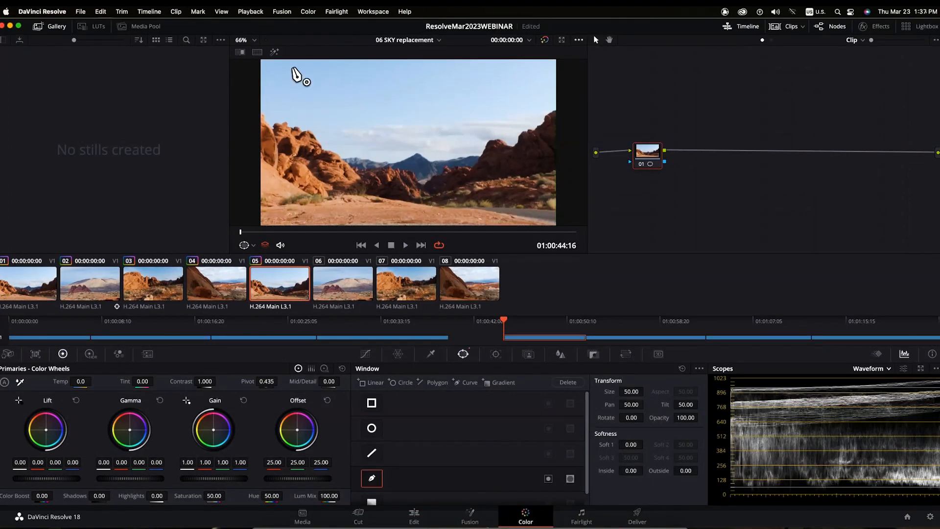
left_click(261, 59)
left_click(556, 59)
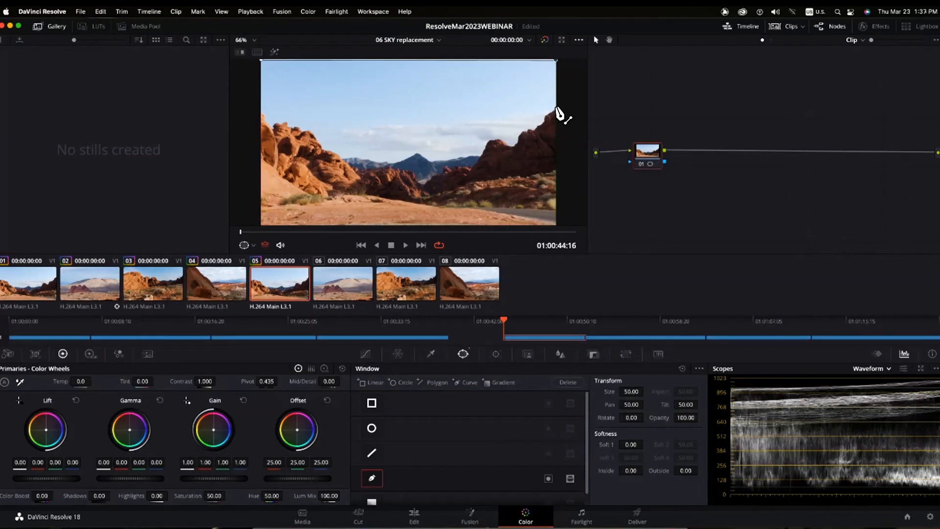
left_click(555, 108)
left_click(541, 121)
left_click(531, 128)
left_click(525, 129)
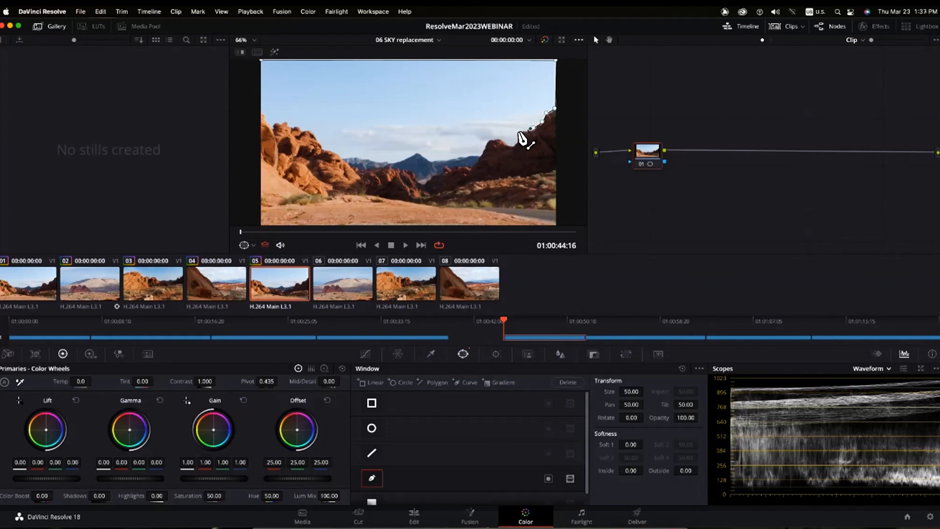
left_click(517, 134)
left_click(514, 144)
left_click(505, 143)
left_click(499, 139)
left_click(488, 140)
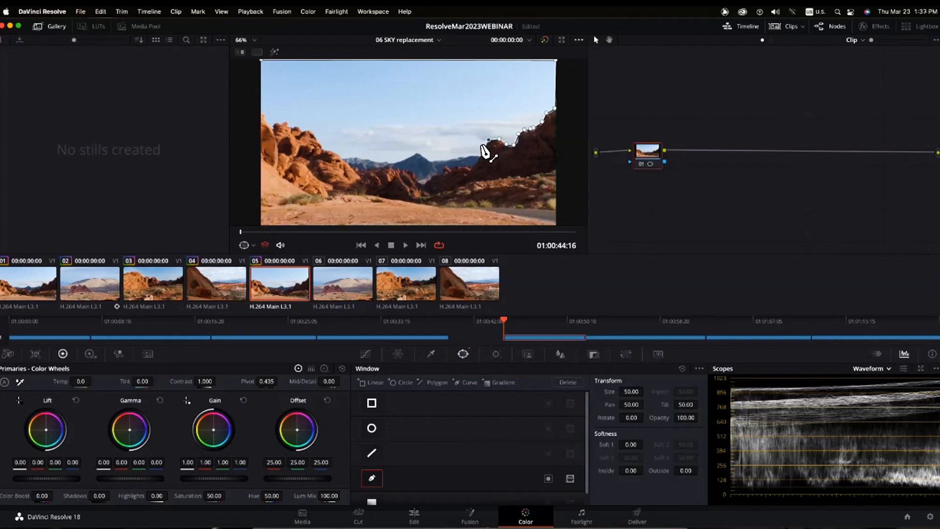
left_click(478, 156)
- Trace the mask across the distant mountains and up the left ridge, closing it top-left
left_click(430, 159)
left_click(416, 151)
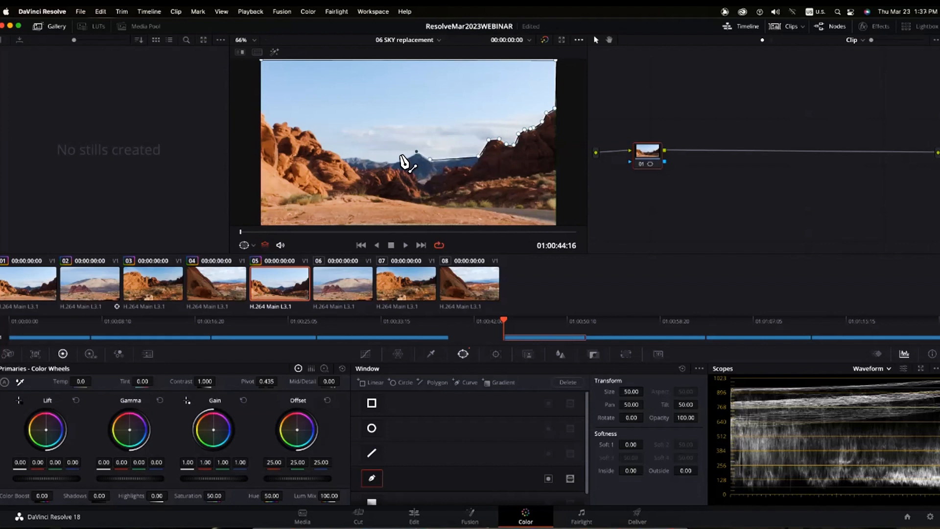
left_click(389, 163)
left_click(376, 160)
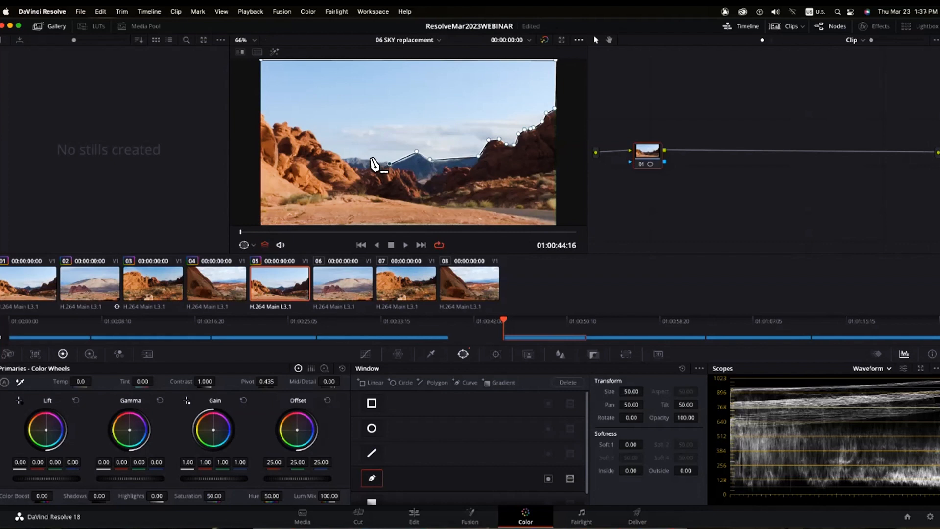
left_click(363, 159)
left_click(339, 157)
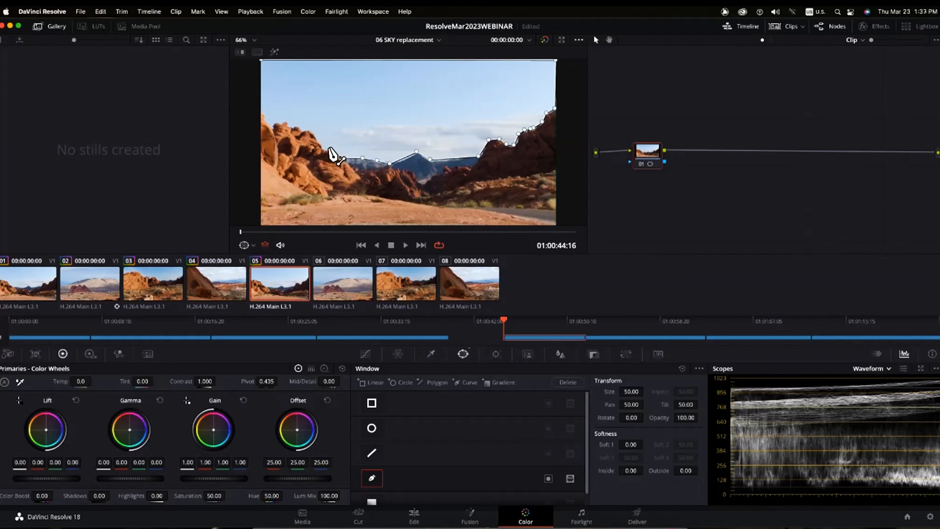
left_click(317, 141)
left_click(308, 130)
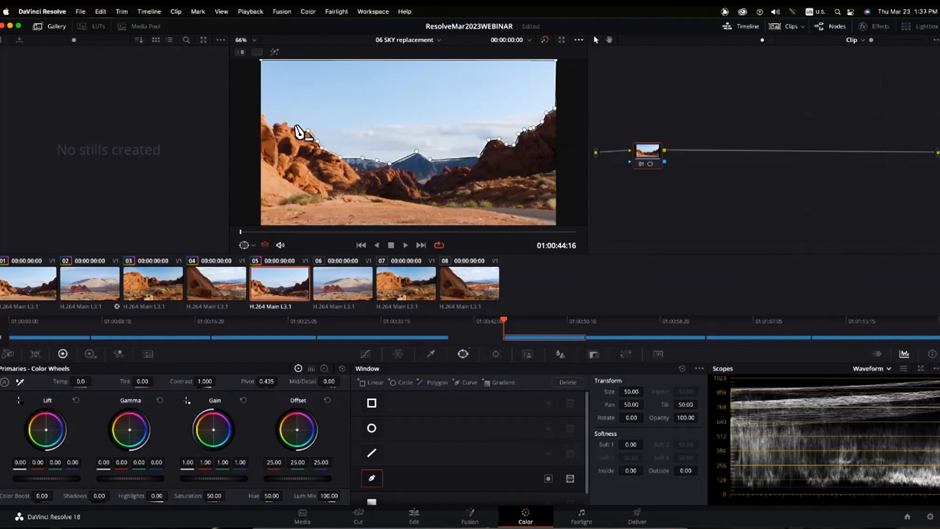
left_click(298, 127)
left_click(288, 126)
left_click(285, 120)
left_click(273, 120)
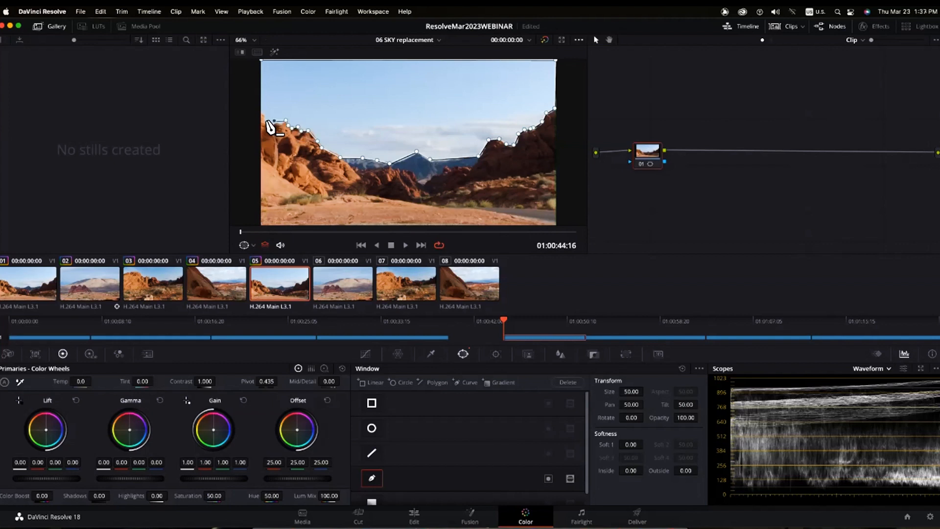
left_click(258, 110)
left_click(259, 60)
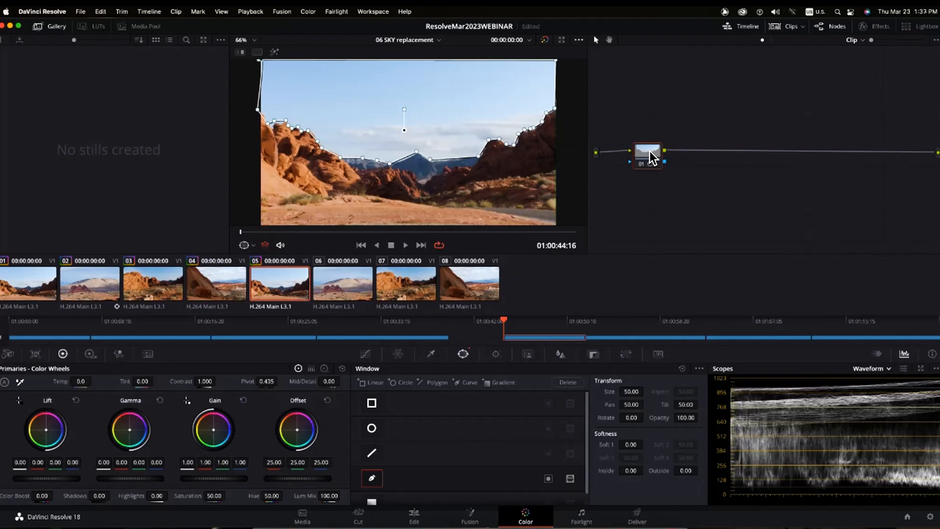
left_click_drag(650, 151, 641, 154)
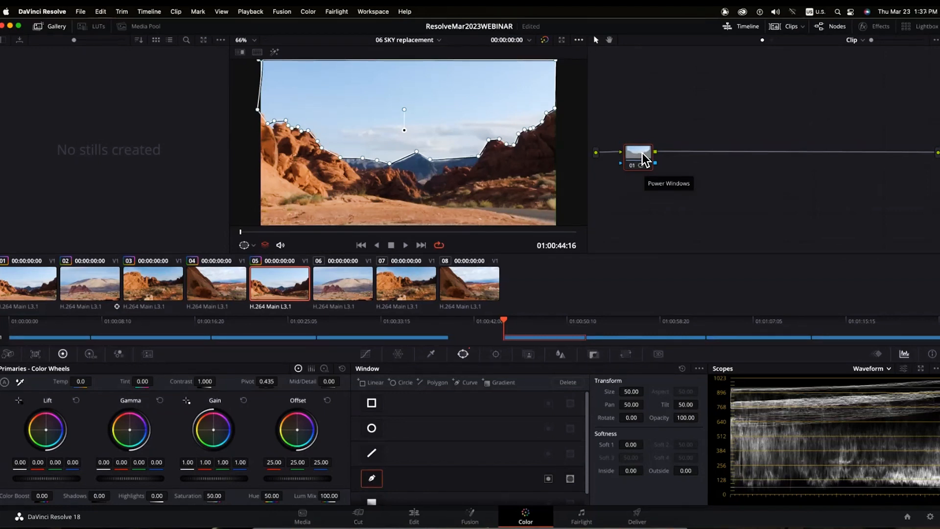
- Add serial node 02 after node 01 and connect node 01's key output to node 02's key input
key("alt+s")
mouse_move(696, 154)
left_mouse_down()
mouse_move(753, 162)
mouse_move(703, 151)
left_mouse_up()
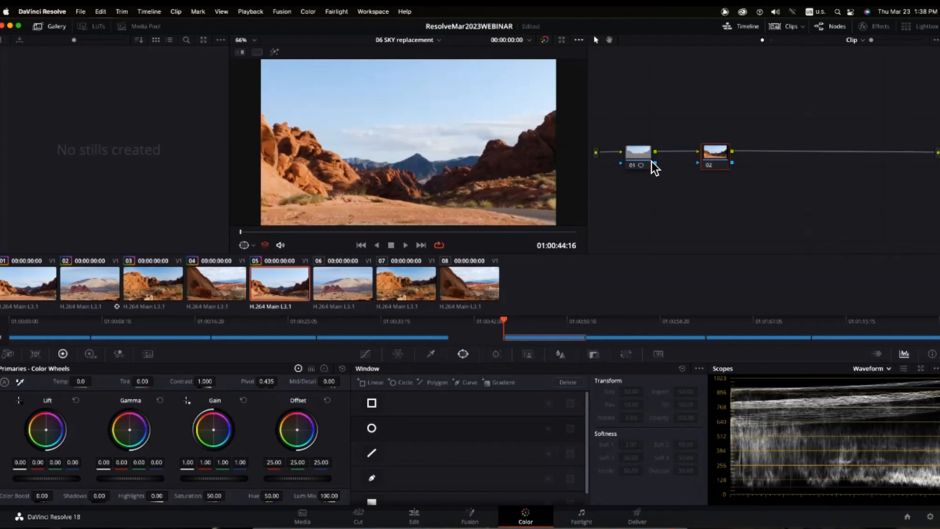
left_click_drag(690, 163, 696, 162)
left_click_drag(719, 161, 686, 146)
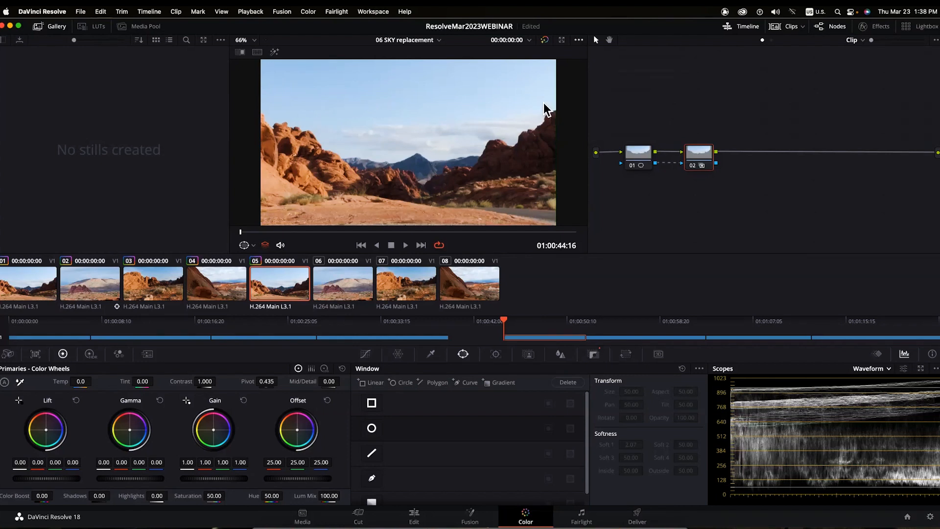
- Search the Effects library for 'sky' and drag Sky Replacement onto node 02
left_click(885, 30)
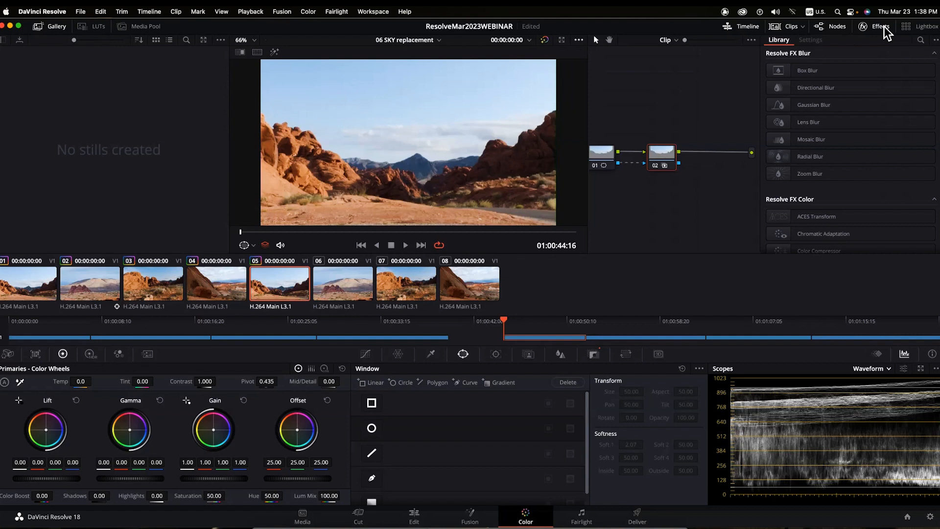
left_click(920, 40)
type("sky")
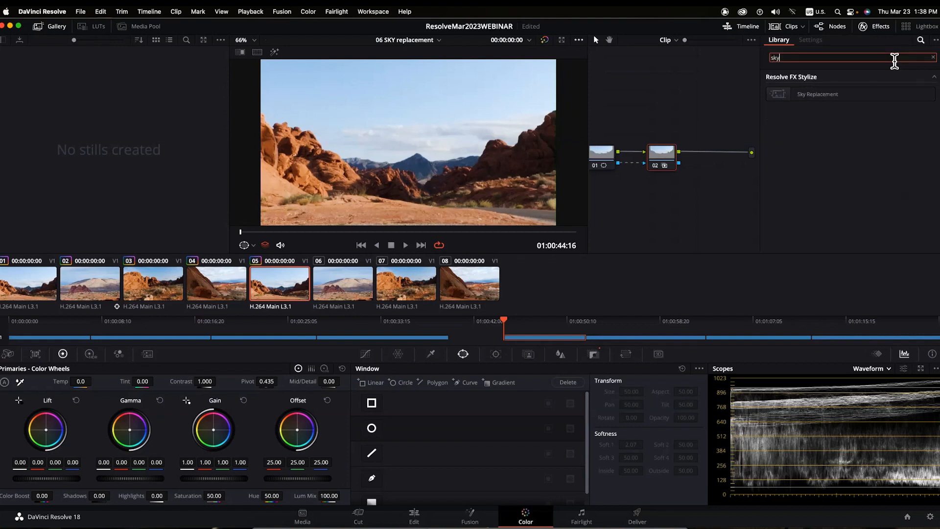
left_click(806, 93)
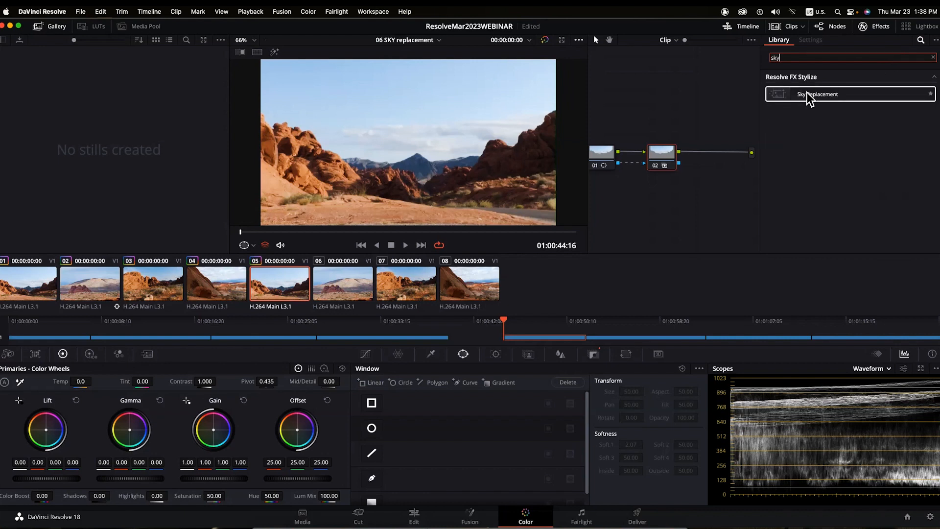
left_click(875, 26)
left_click(877, 28)
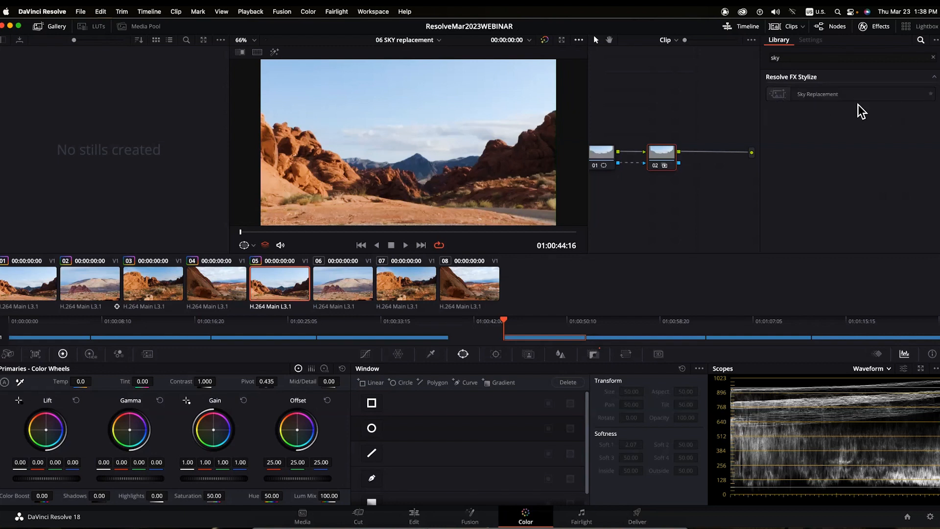
left_click(782, 103)
left_click_drag(778, 93, 656, 153)
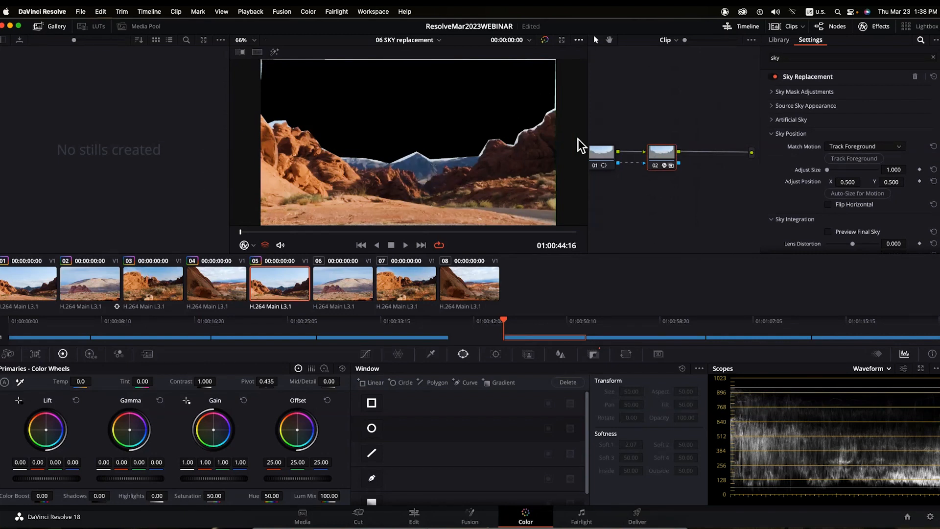
- Feather clip 05's sky window on node 01 to Soft 1 2.56, then reselect node 02
left_click(599, 160)
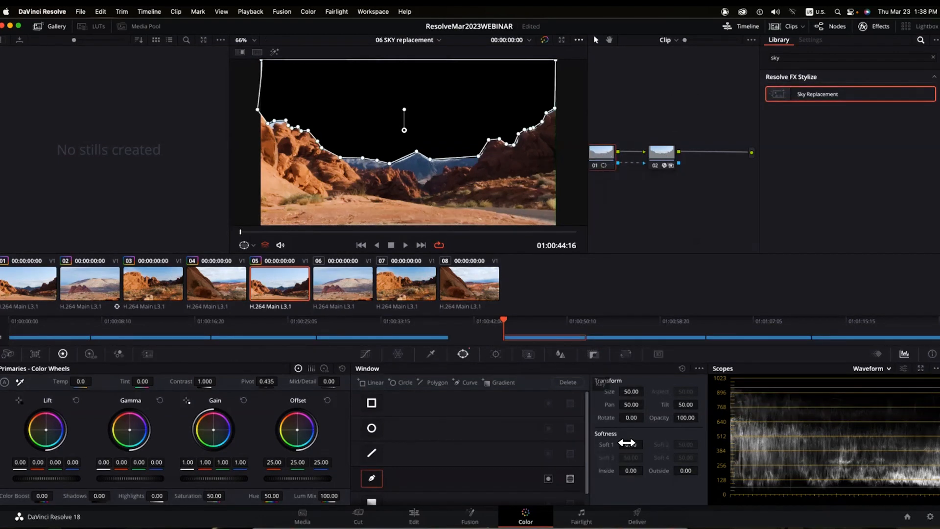
left_click_drag(631, 444, 645, 443)
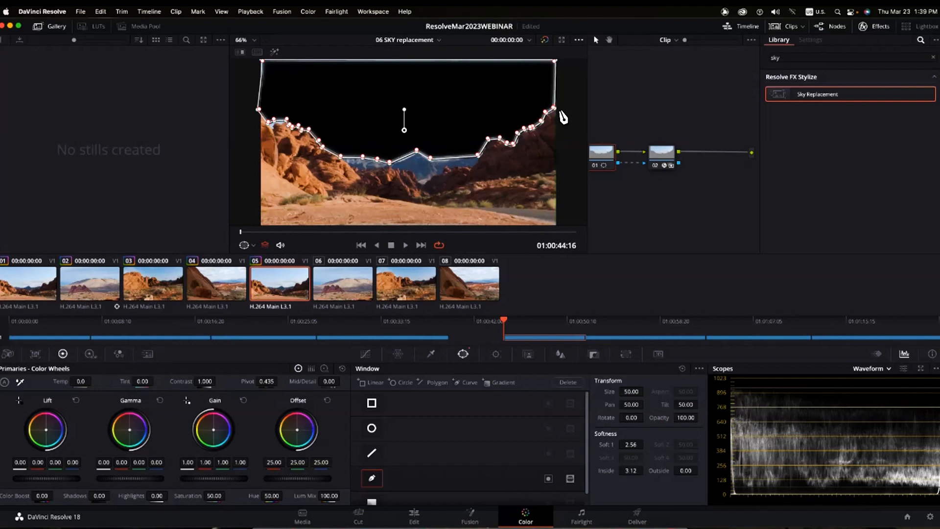
left_click(653, 157)
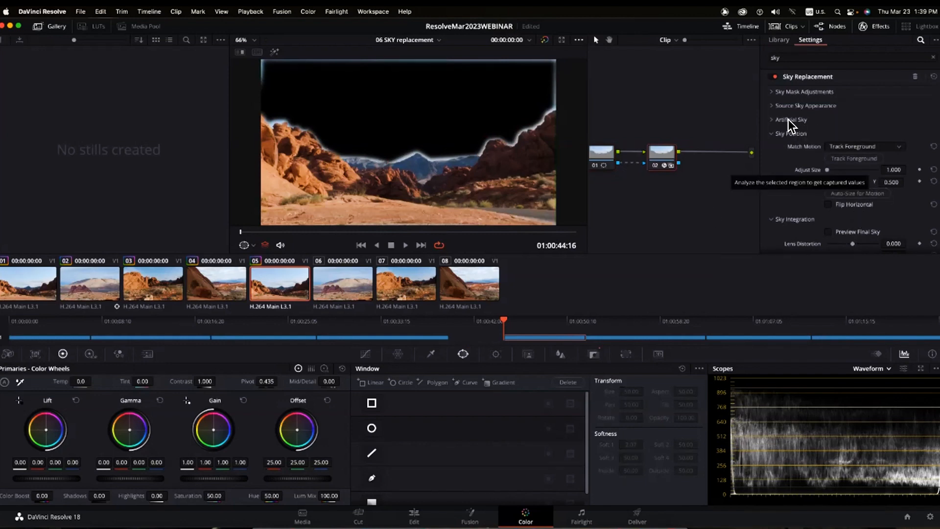
- Raise Sky Opacity and Cloud Opacity to fill clip 05's black sky with artificial sky and clouds
left_click(773, 119)
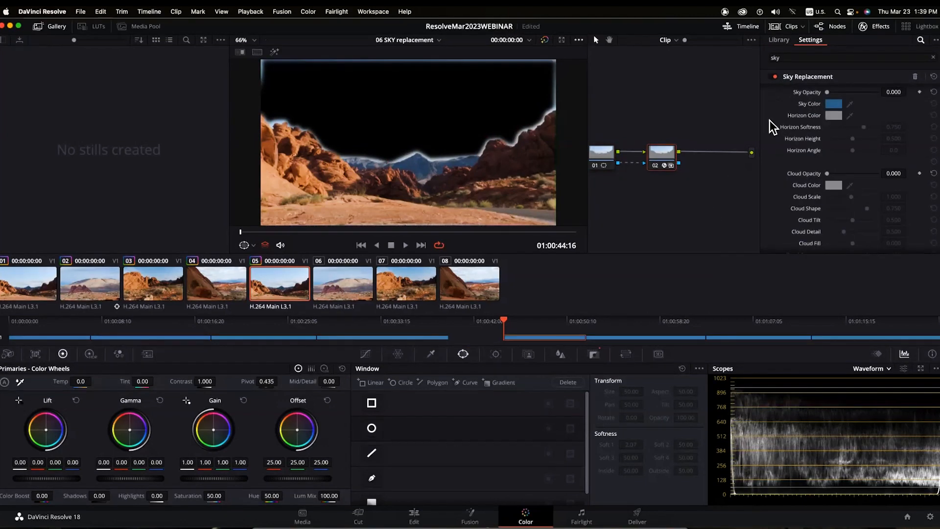
scroll(772, 120, "up", 2)
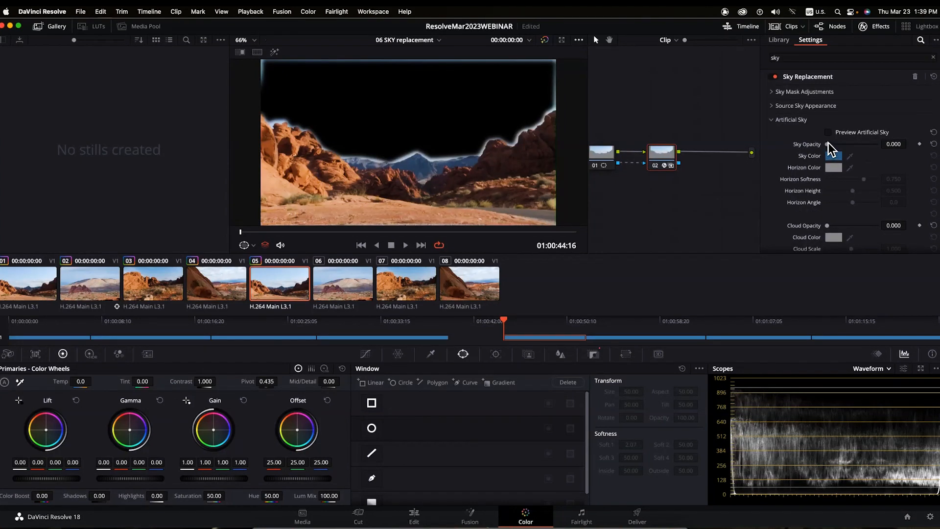
left_click_drag(827, 142, 883, 150)
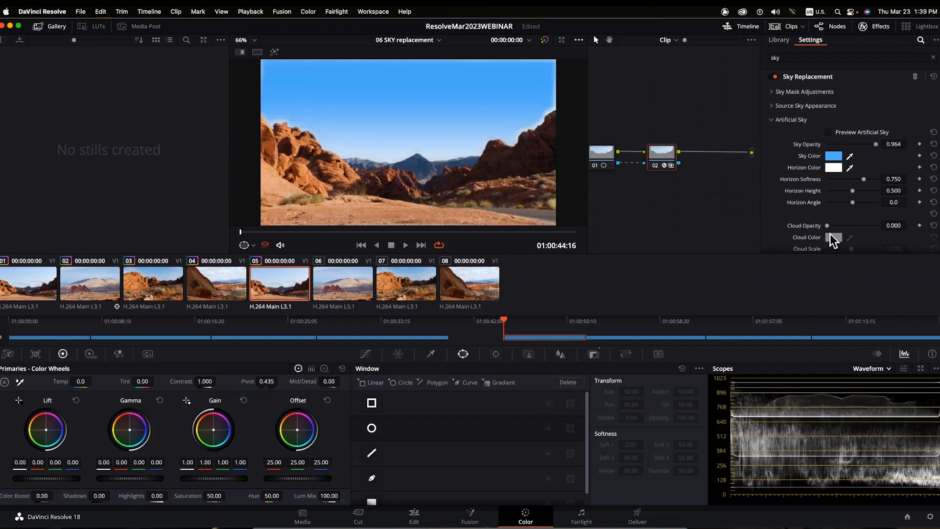
left_click_drag(830, 225, 867, 230)
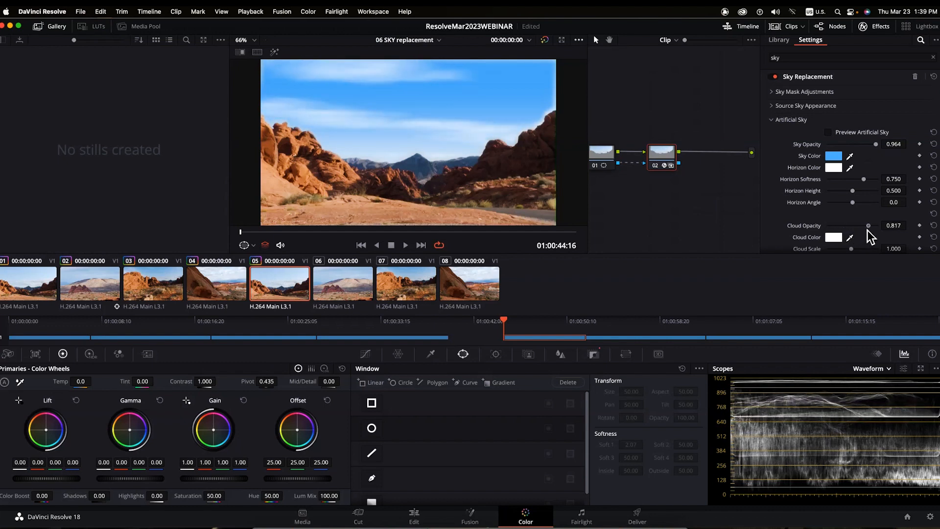
- Set the artificial Sky Color to the light Aqua crayon
left_click(834, 156)
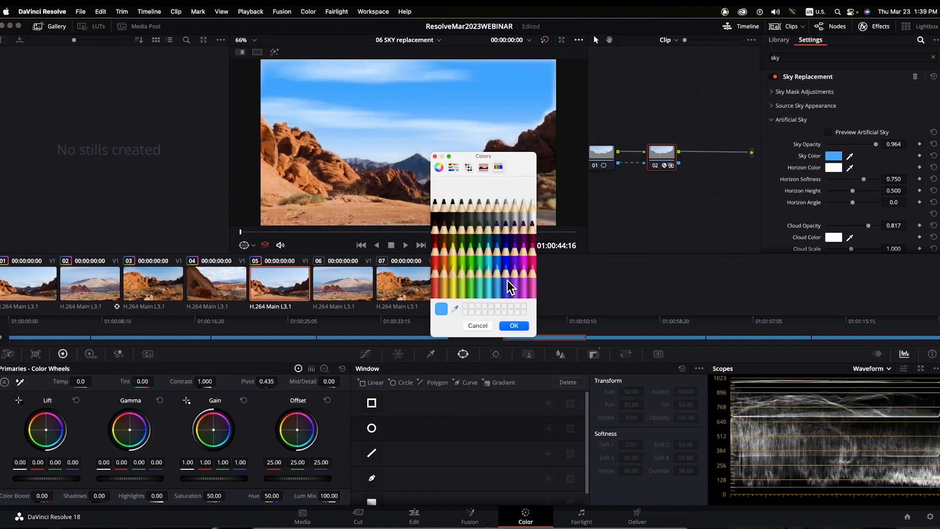
left_click(505, 246)
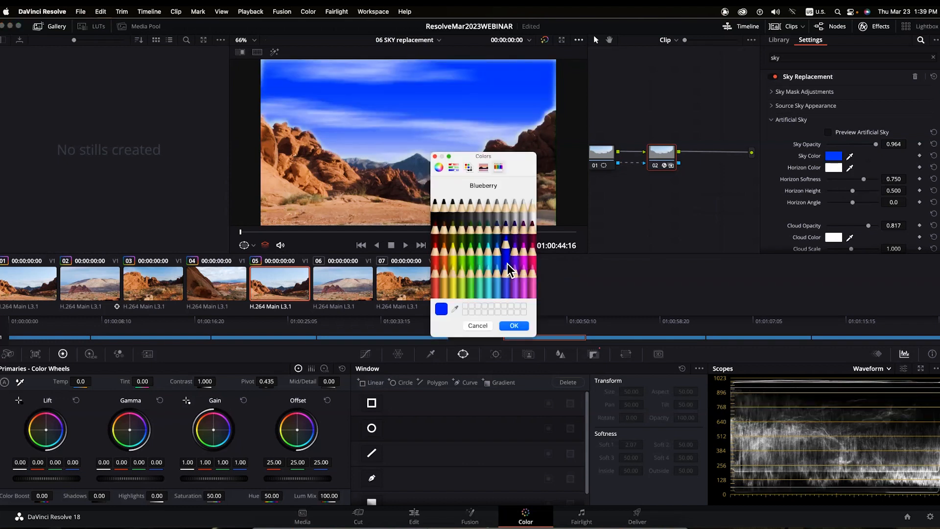
left_click(516, 251)
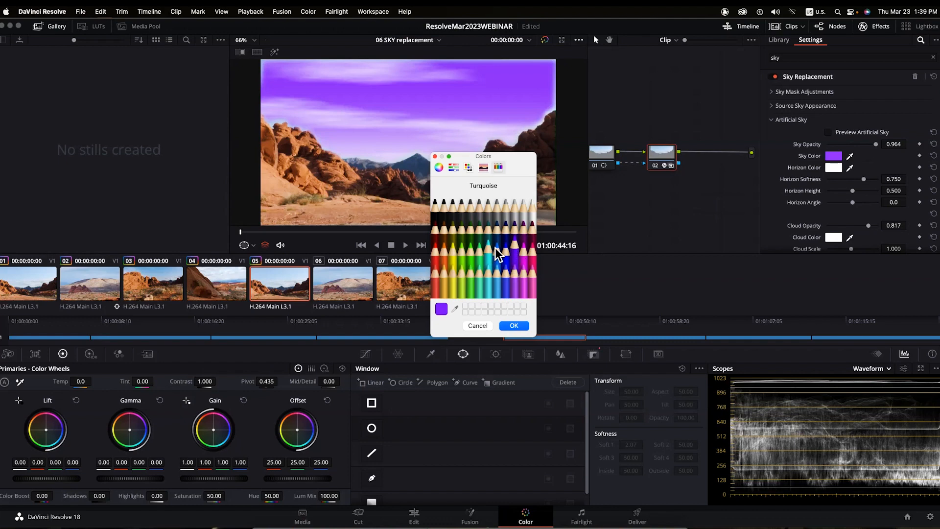
left_click(498, 253)
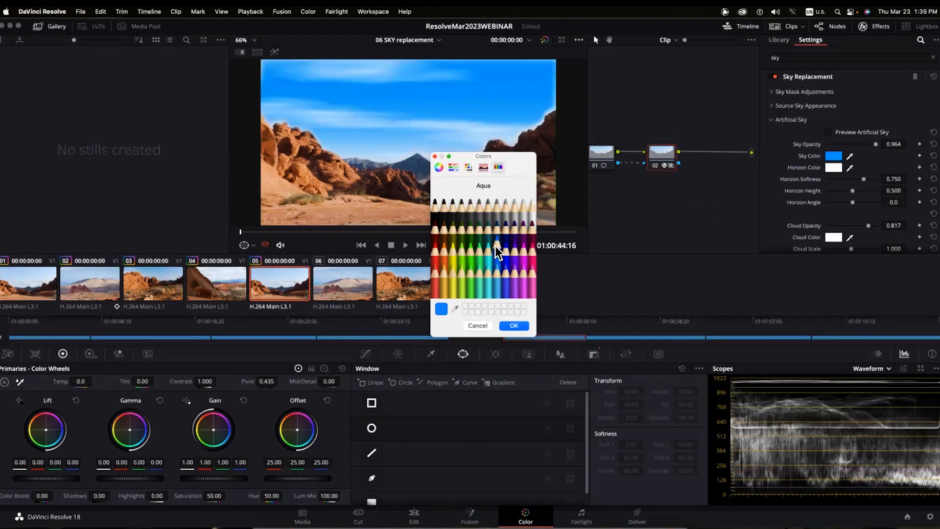
left_click(511, 326)
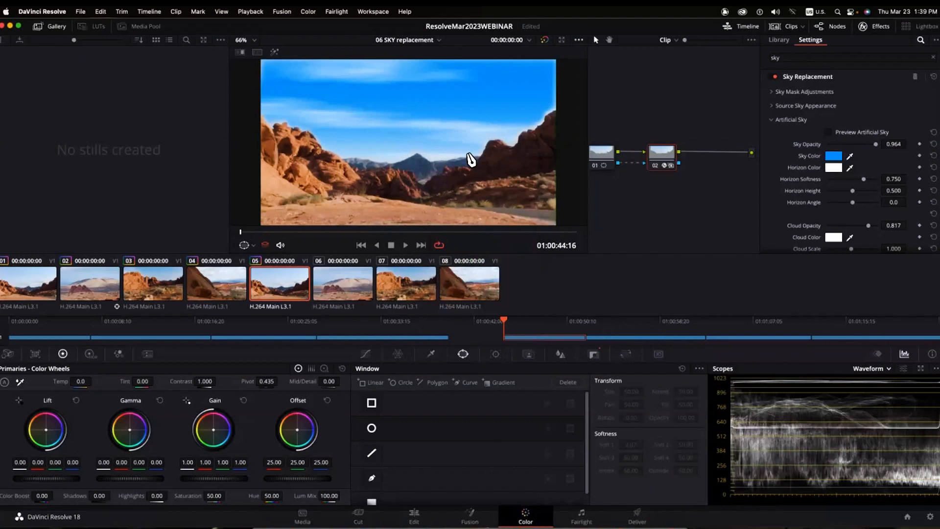
key("super+f")
key("space")
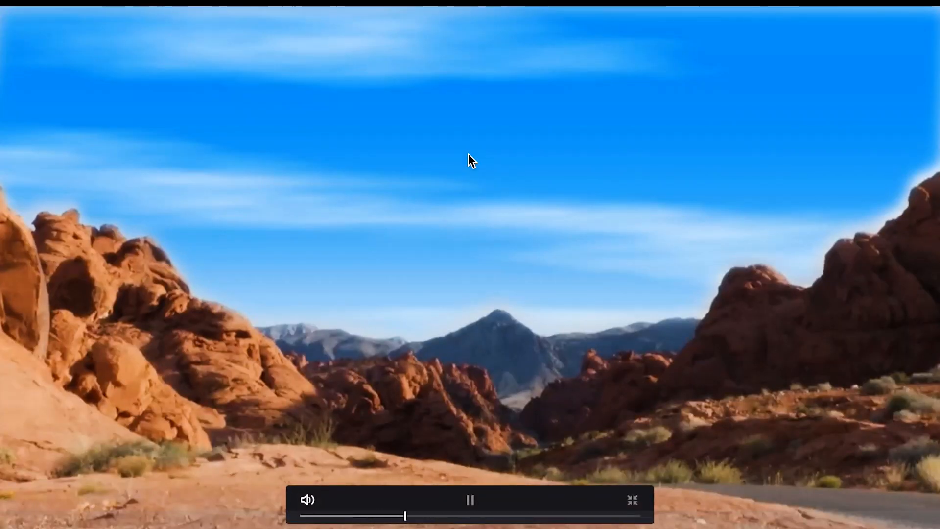
key("space")
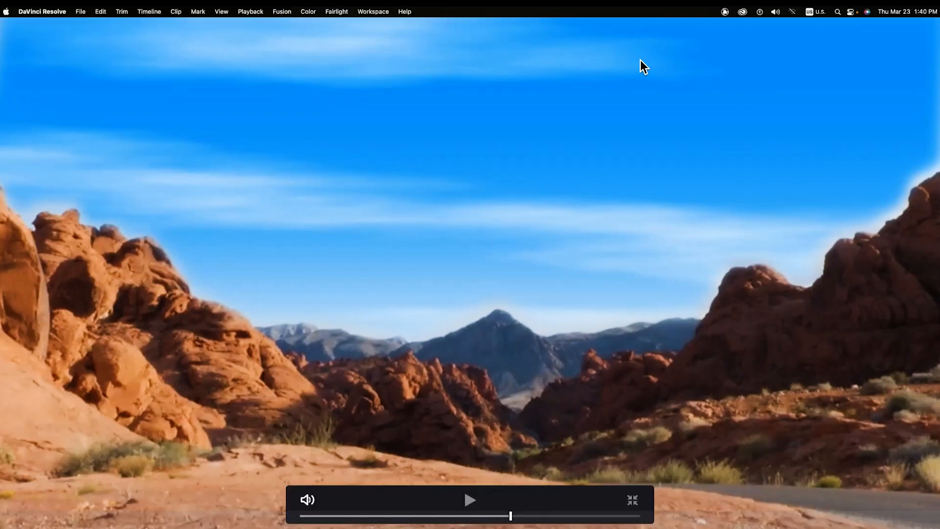
key("Escape")
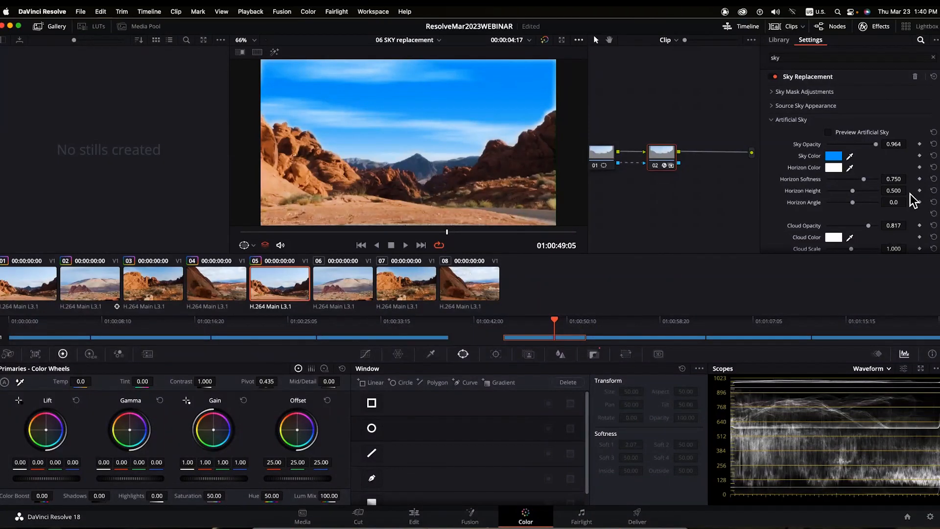
- Switch to clip 06 and give it a two-point S-shaped custom curve for brightness and contrast
left_click(351, 287)
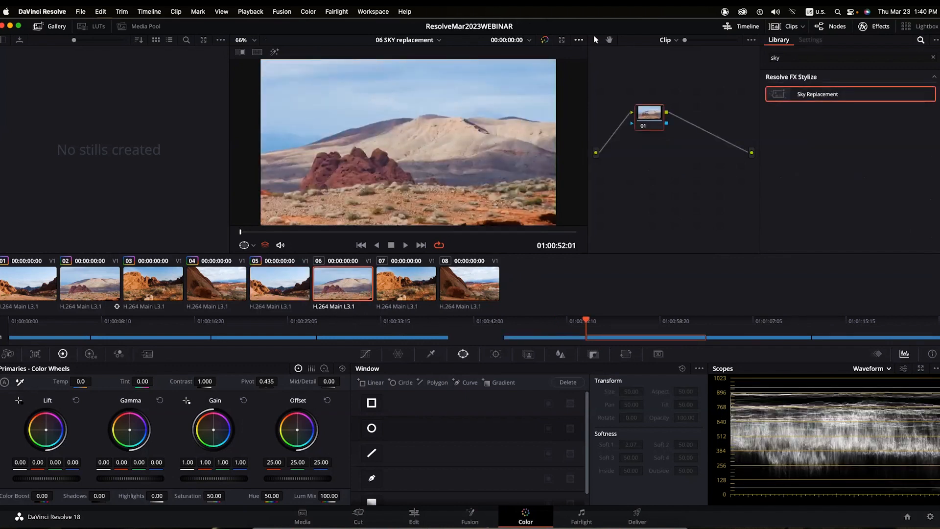
key("super+f")
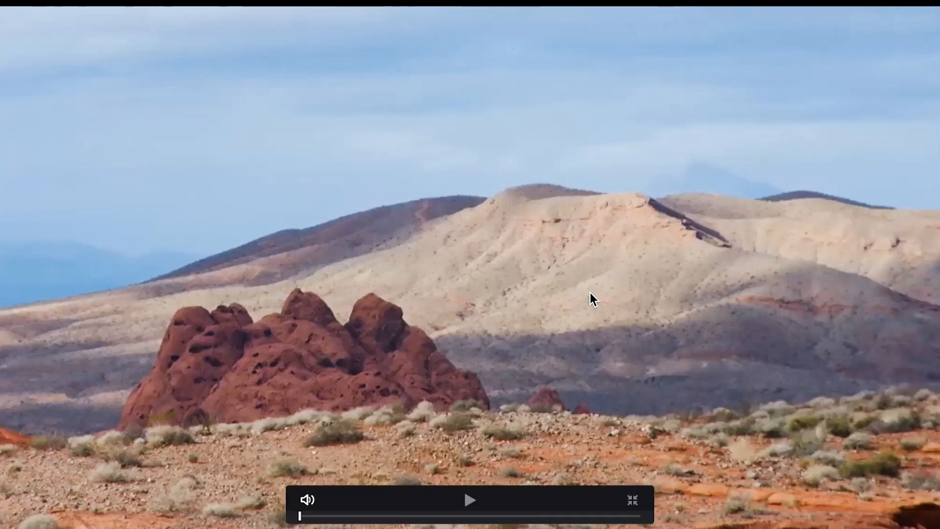
key("super+f")
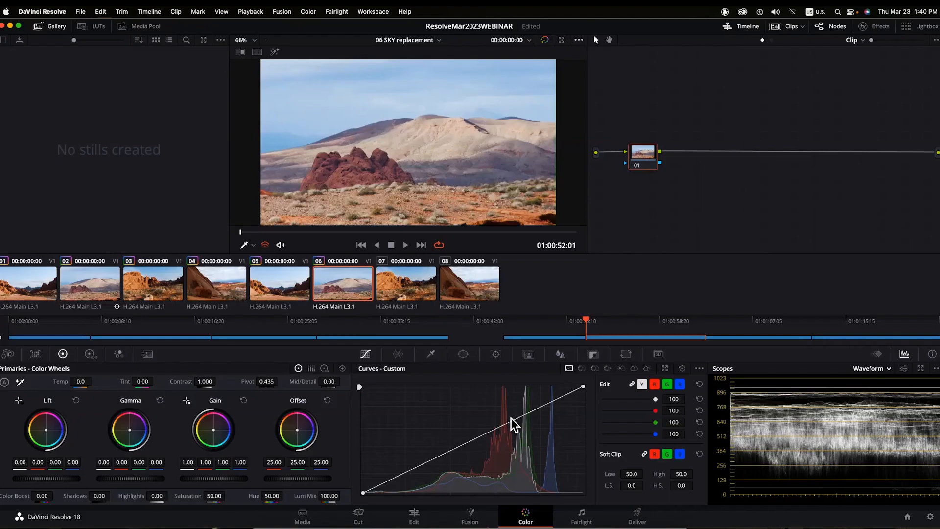
left_click_drag(510, 419, 496, 405)
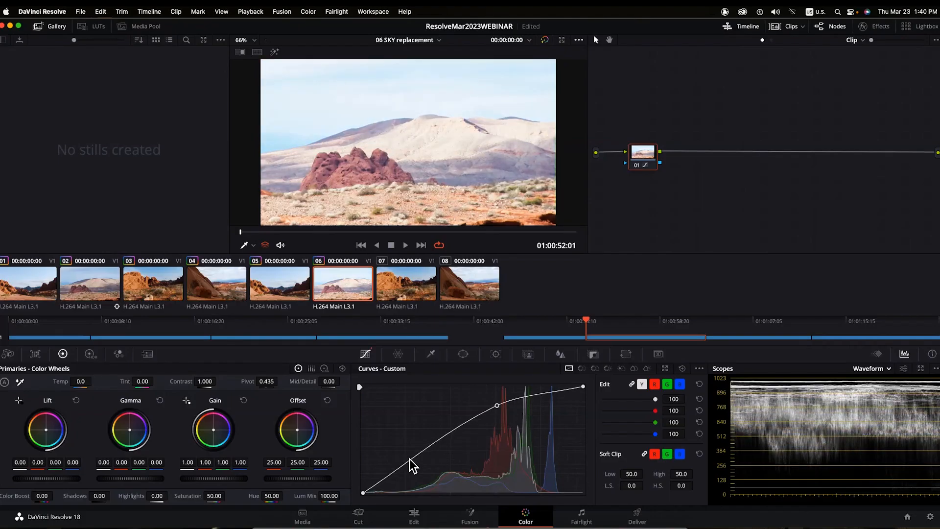
left_click_drag(411, 461, 414, 468)
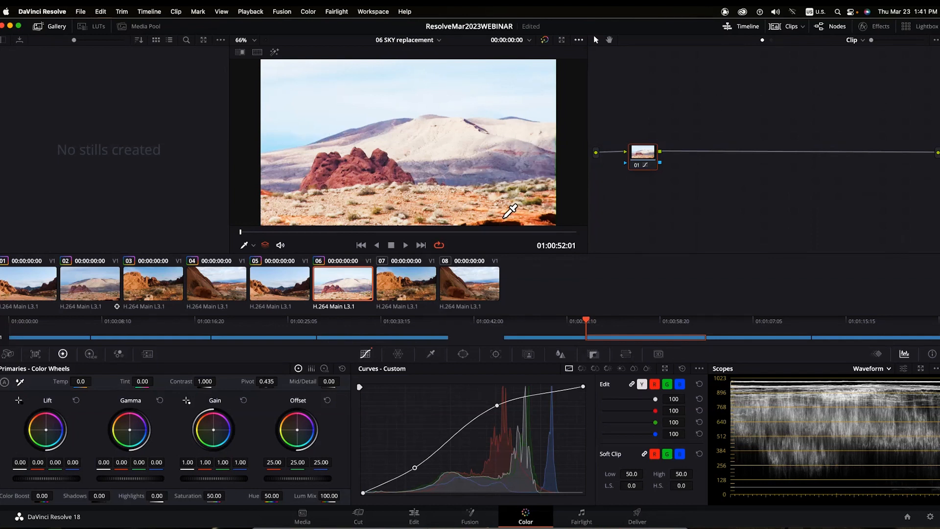
left_click(464, 355)
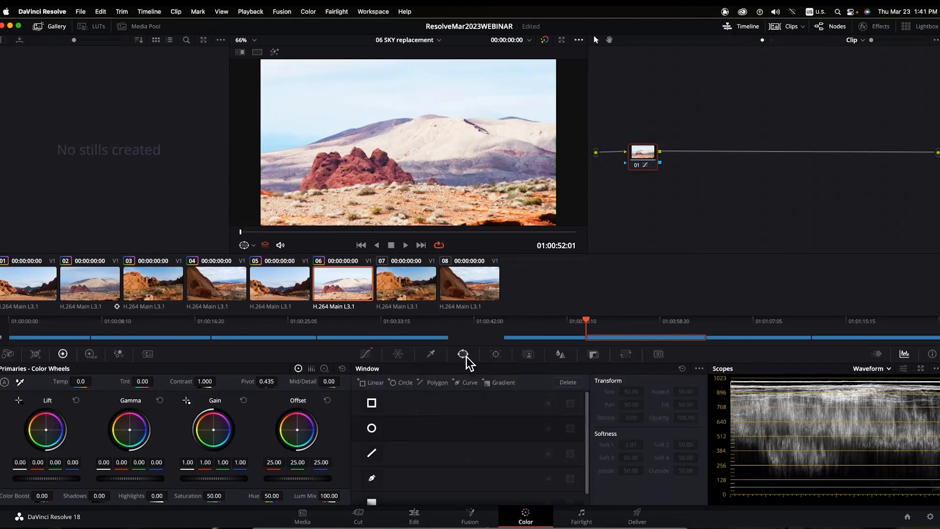
- Add a freehand window to clip 06's node 01, then a serial node 02 placed further right
left_click(372, 478)
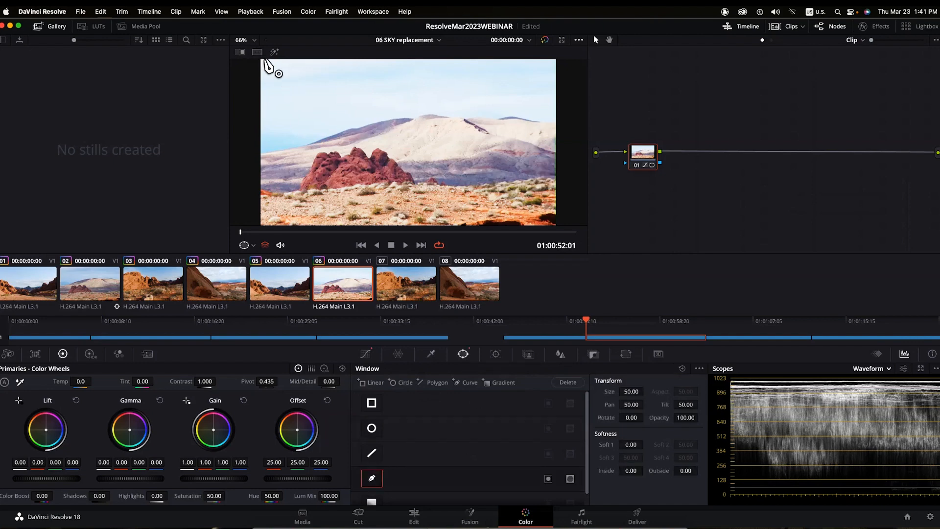
key("alt+s")
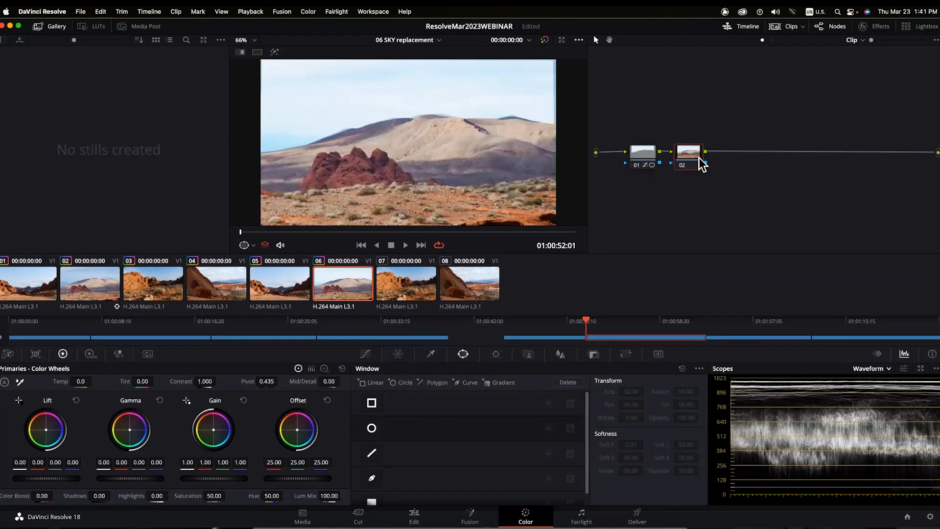
left_click_drag(698, 158, 728, 158)
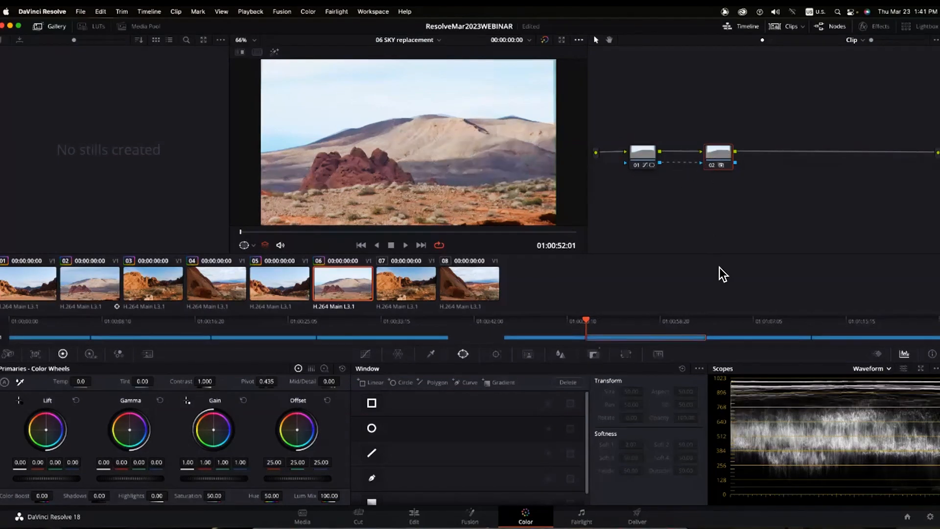
- Apply Sky Replacement to node 02 with full sky opacity, Aqua sky colour and Cloud Opacity 1.0
left_click(881, 25)
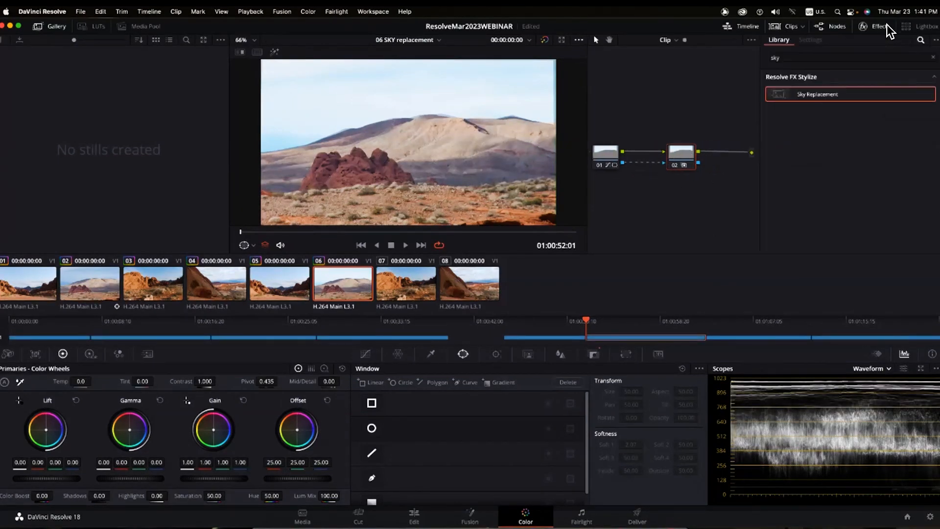
left_click_drag(780, 94, 681, 156)
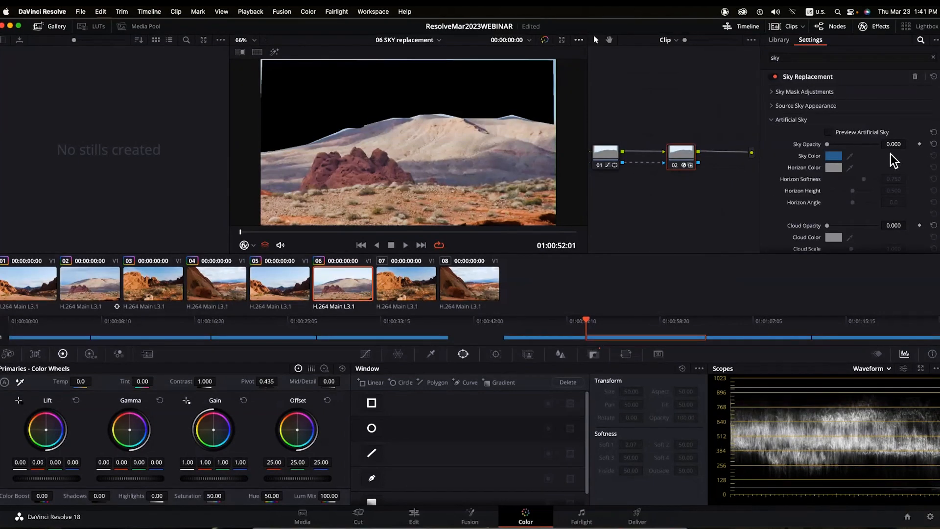
left_click_drag(825, 145, 877, 147)
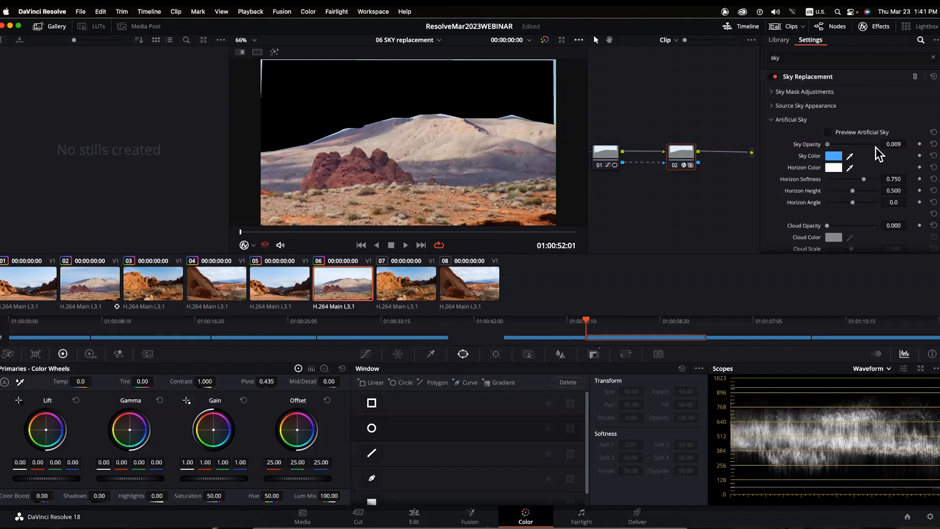
left_click(833, 155)
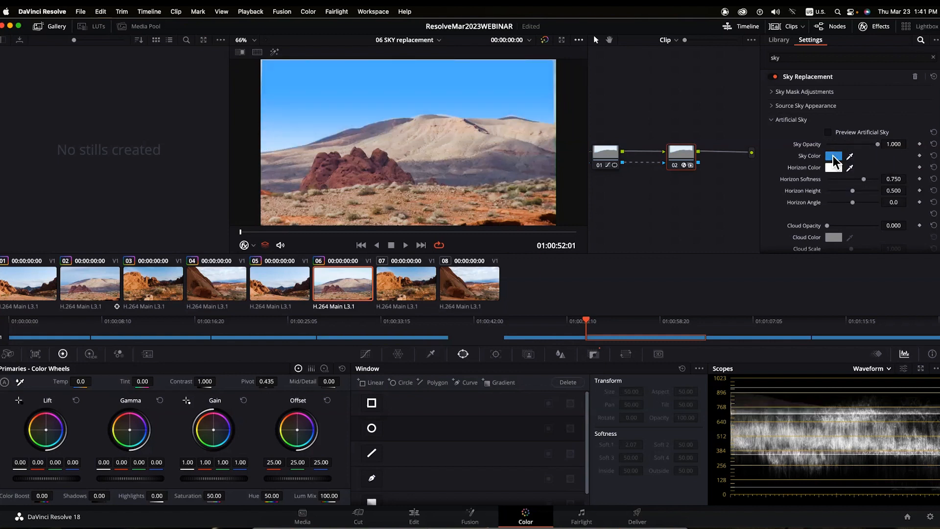
left_click(495, 250)
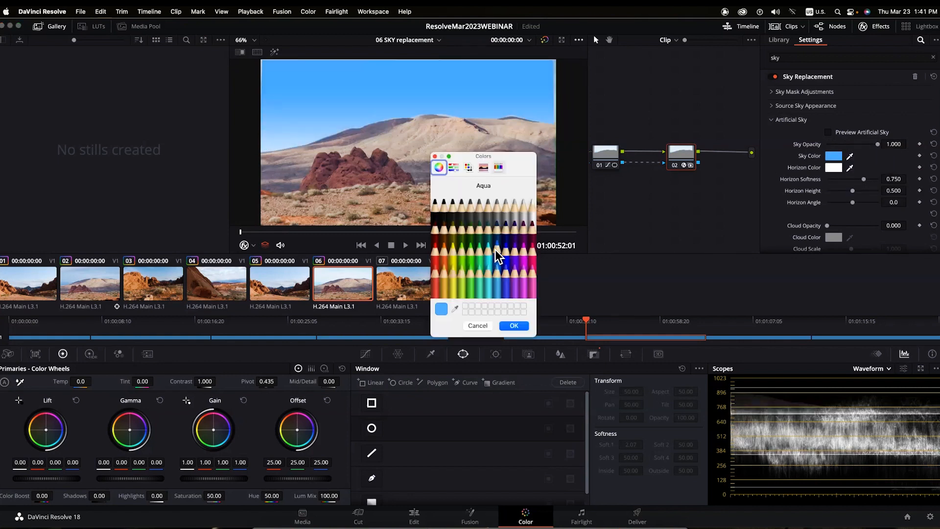
left_click(514, 325)
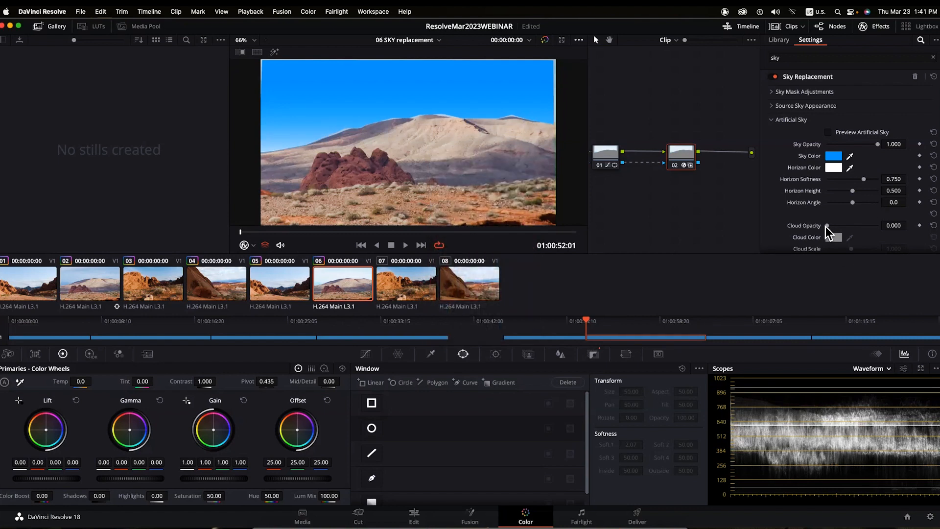
left_click_drag(826, 225, 878, 226)
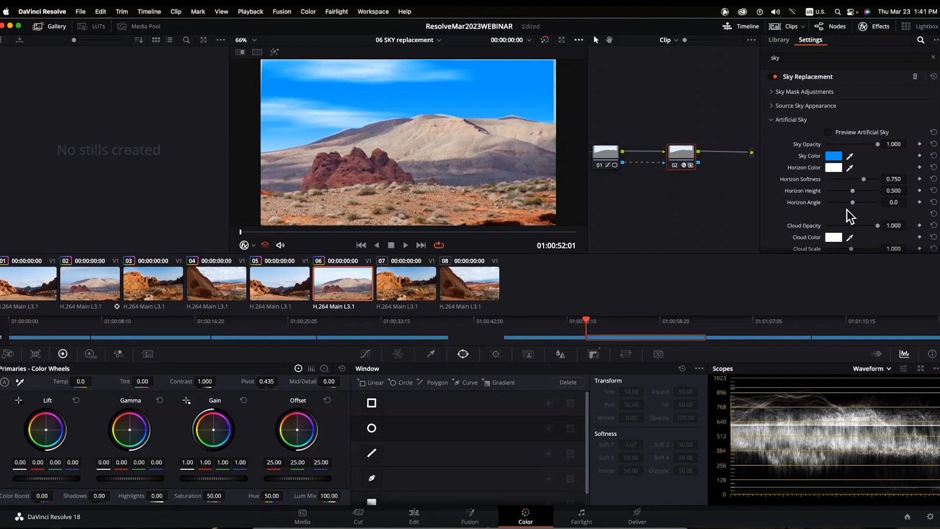
- Adjust the artificial sky's horizon on clip 06 and select node 01 to view its sky mask
mouse_move(883, 195)
left_mouse_down()
mouse_move(847, 204)
mouse_move(877, 199)
left_mouse_up()
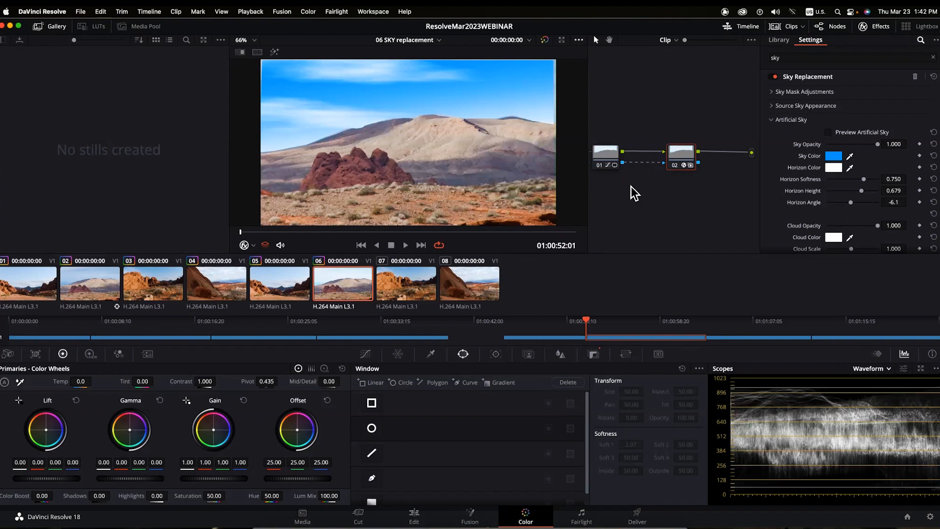
left_click(612, 159)
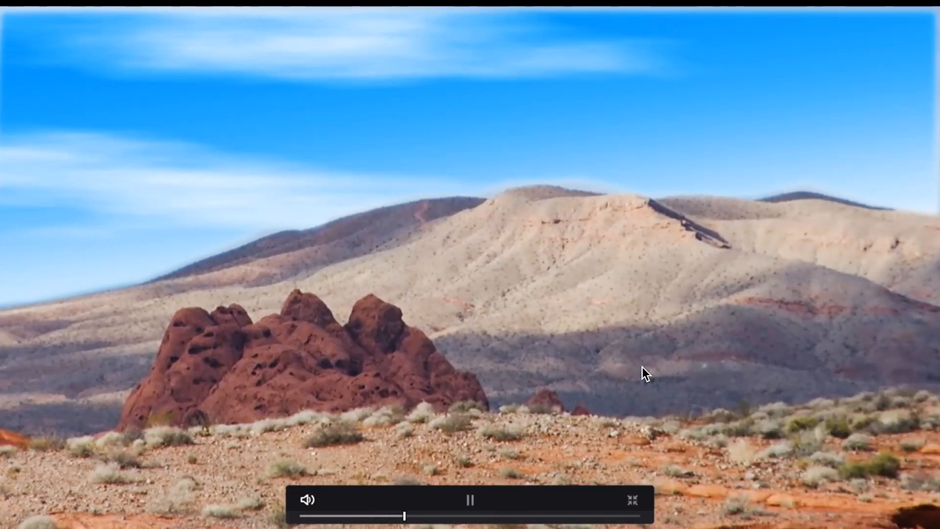
- Stop the full-screen preview and switch to clip 07 with the red rocks
key("space")
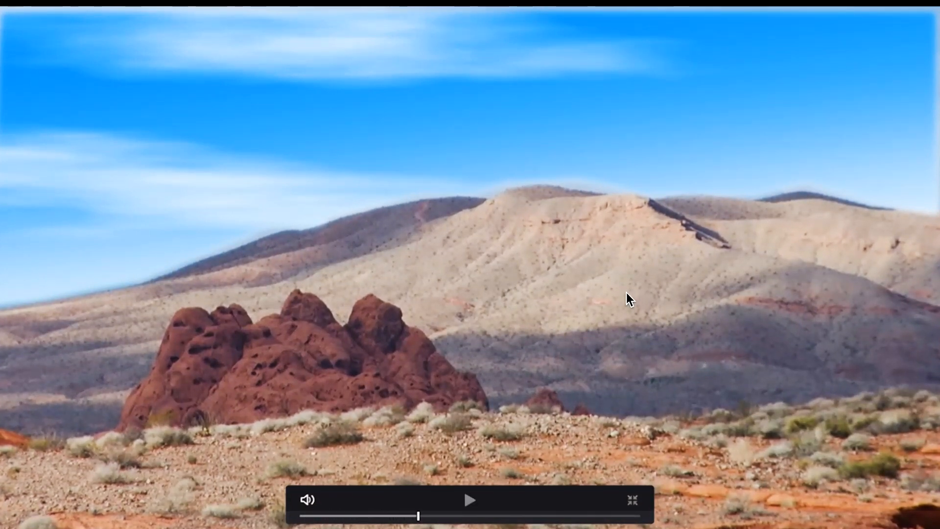
key("Escape")
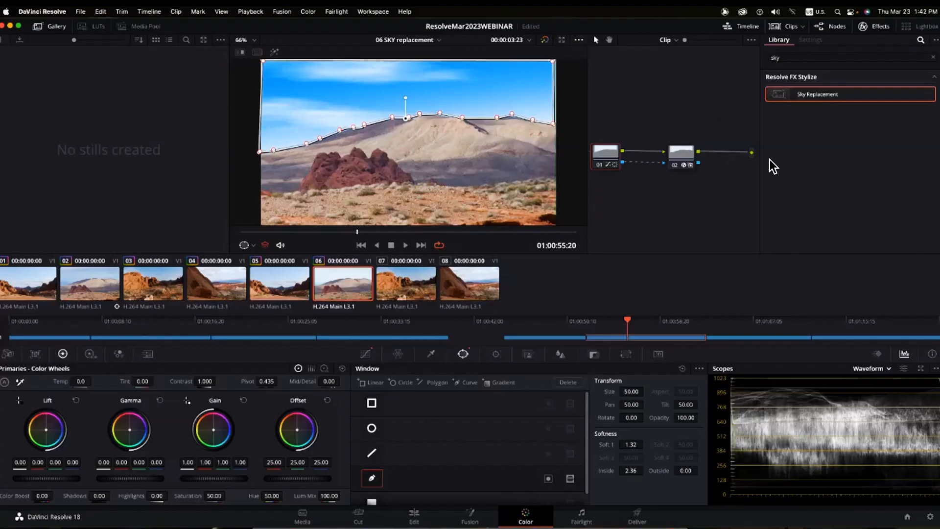
left_click(413, 285)
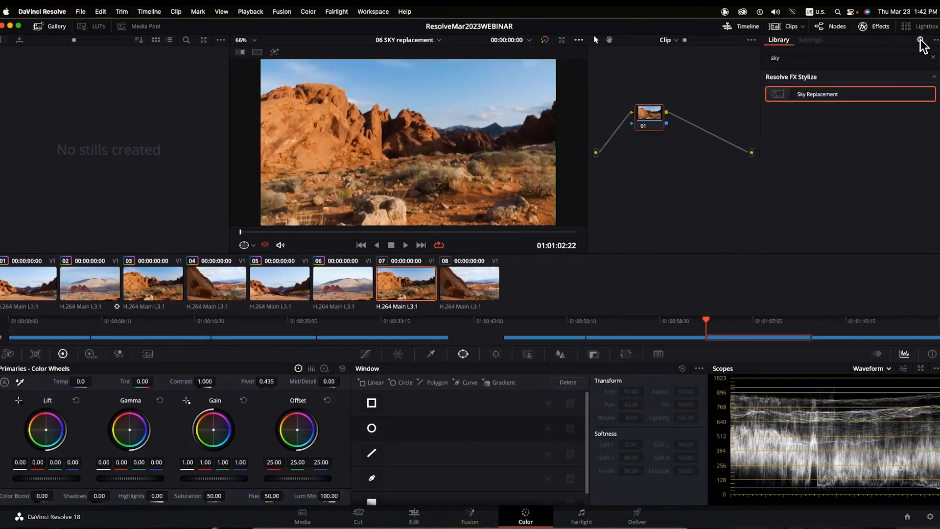
- Mask clip 07's sky with a gradient window tilted about 9°, then select node 02
left_click(866, 26)
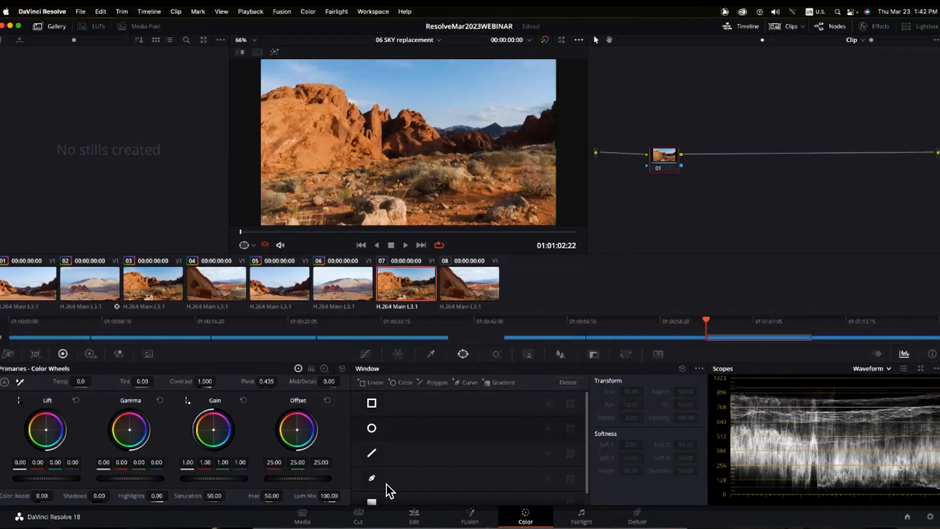
scroll(418, 476, "down", 1)
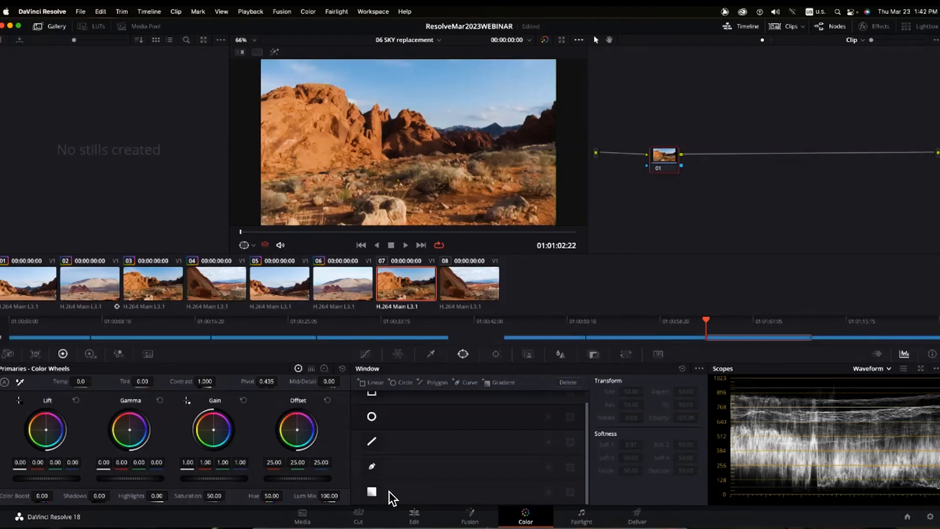
left_click(372, 492)
left_click_drag(409, 140, 415, 101)
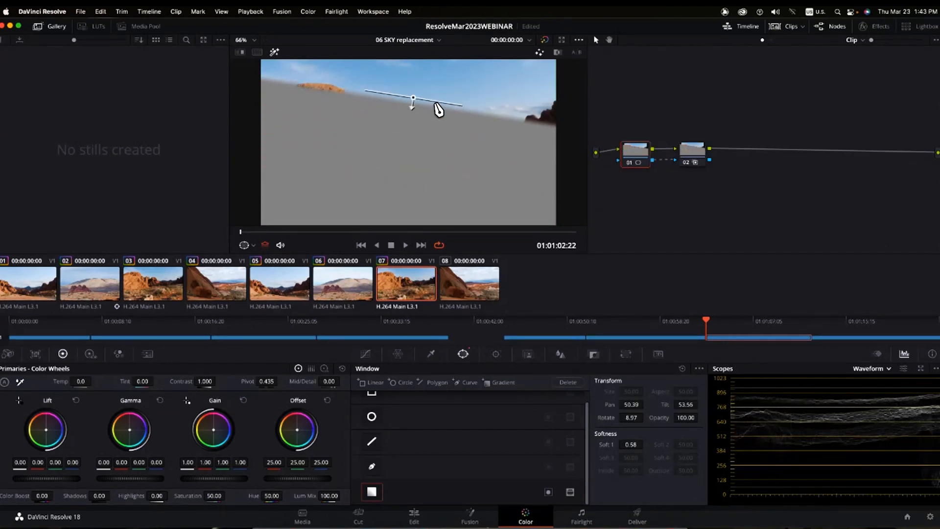
left_click(693, 152)
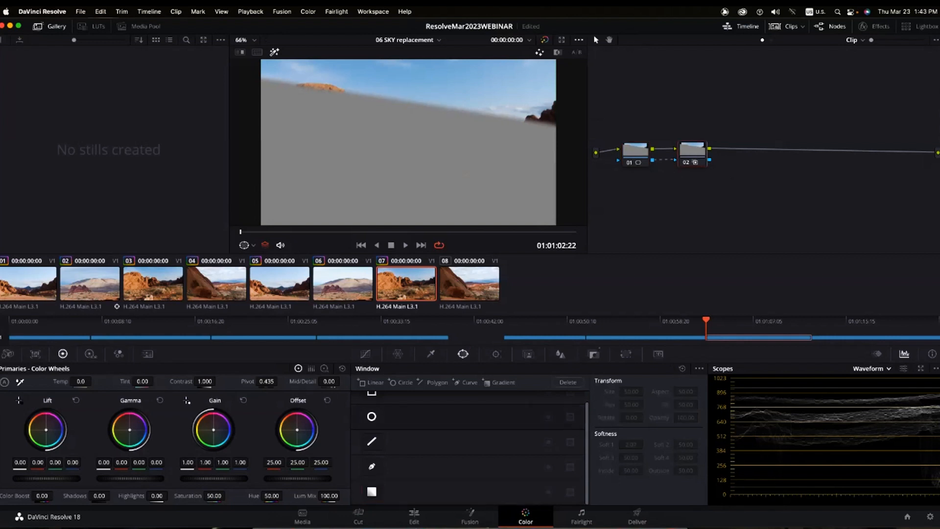
- Apply Sky Replacement to clip 07's node 02 with Sky Opacity at 1
left_click(884, 27)
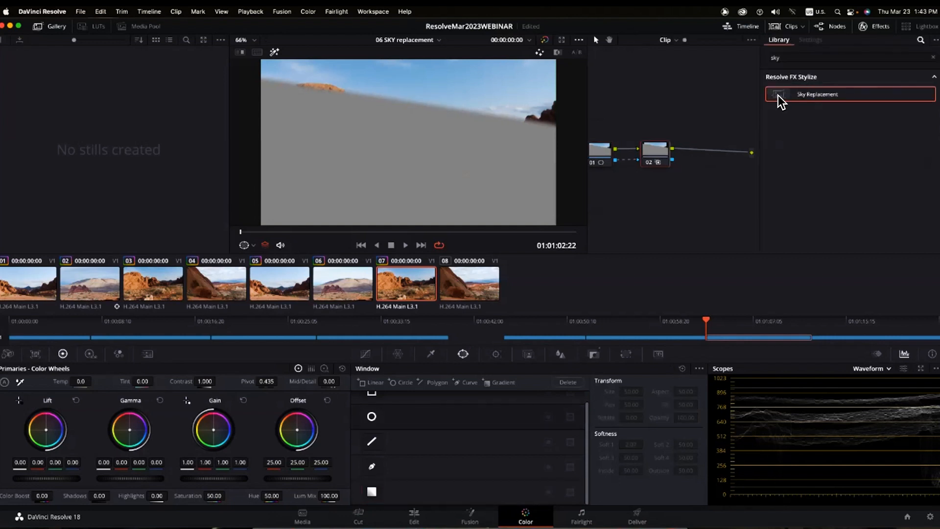
left_click_drag(780, 98, 646, 157)
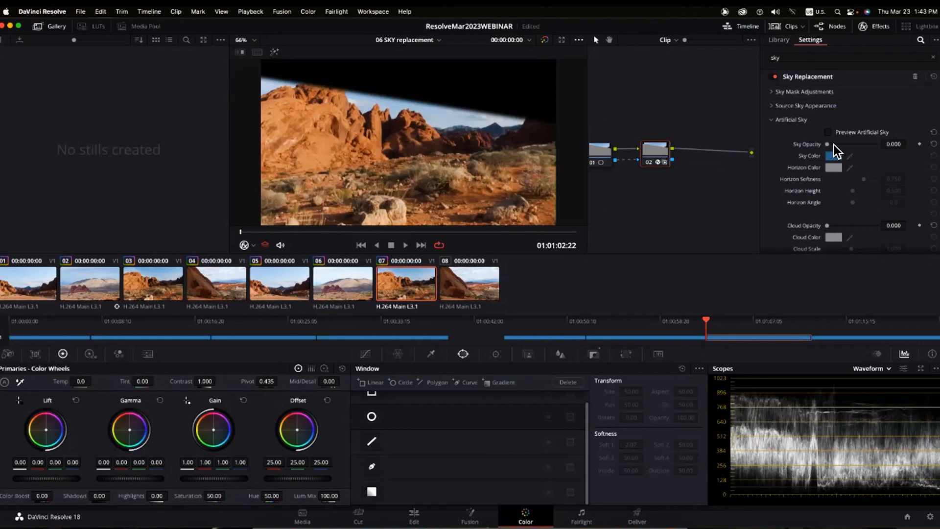
left_click_drag(828, 143, 913, 158)
- Set the Sky Color to Blueberry and raise Cloud Opacity to 1
left_click(833, 156)
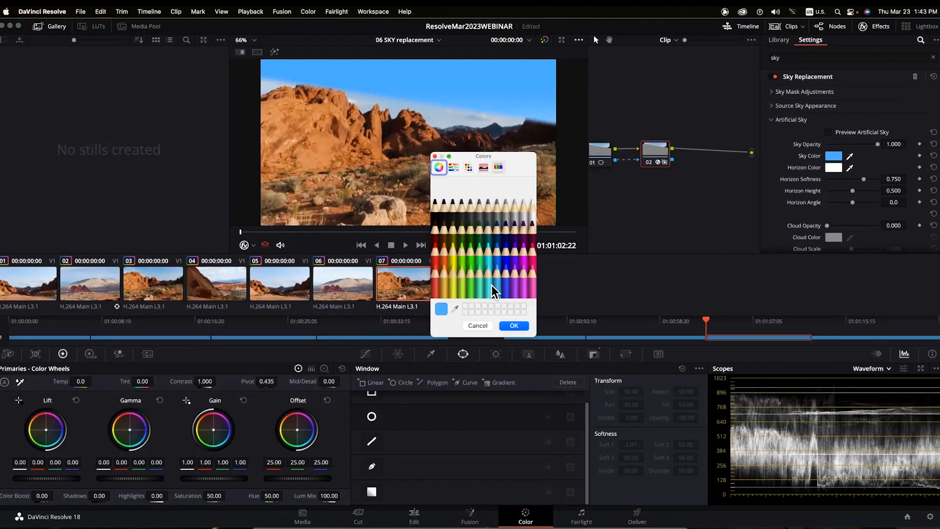
left_click(504, 269)
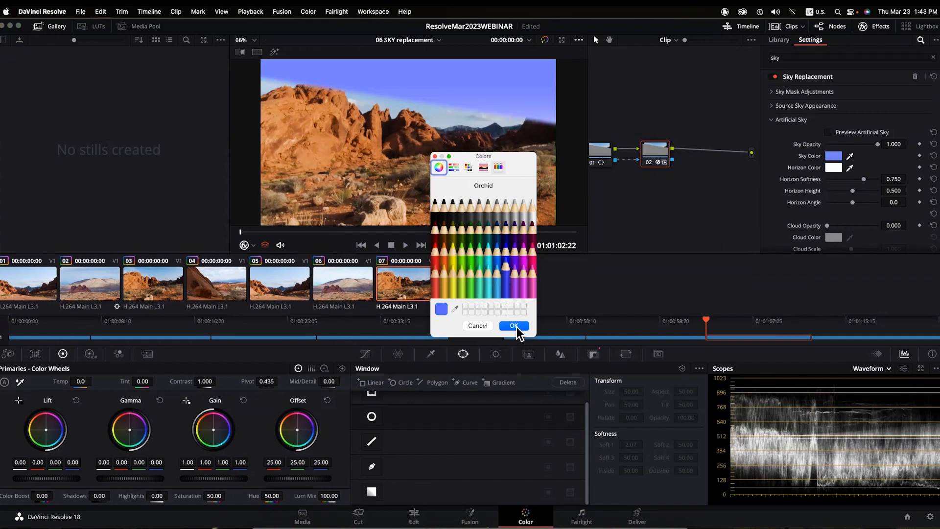
left_click(503, 246)
left_click(514, 325)
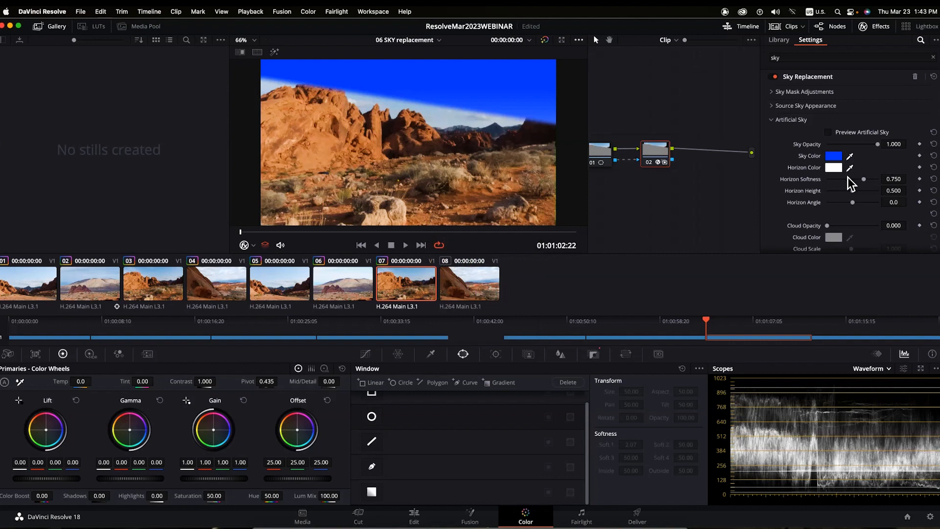
left_click_drag(827, 225, 885, 224)
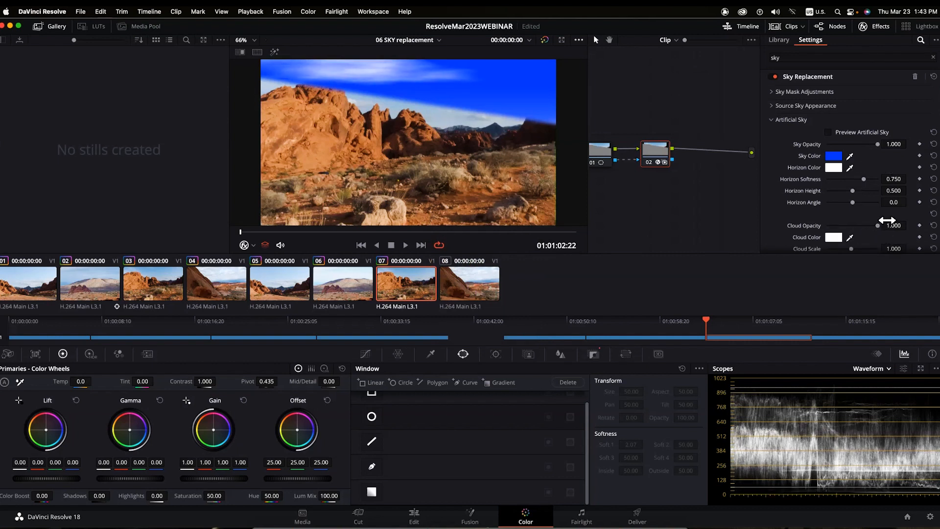
- Enlarge the clouds, keyframe Cloud Time at 0.725, and add a sun hotspot at brightness 1.394
scroll(878, 199, "down", 2)
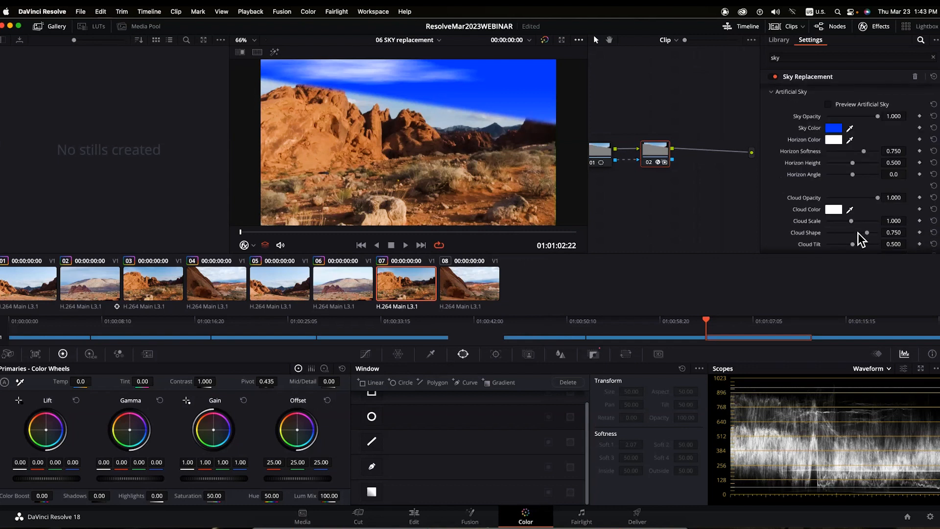
left_click_drag(851, 221, 849, 248)
scroll(850, 248, "down", 5)
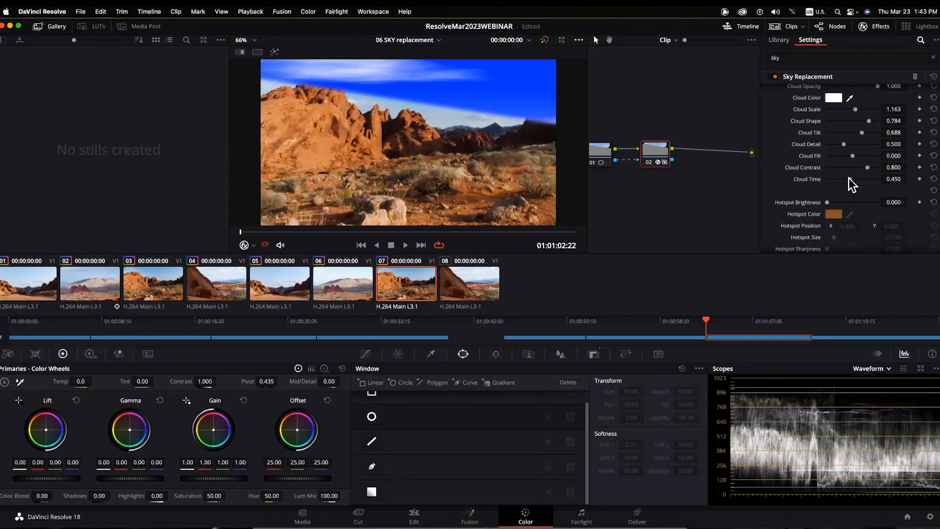
left_click_drag(864, 180, 837, 179)
left_click(862, 179)
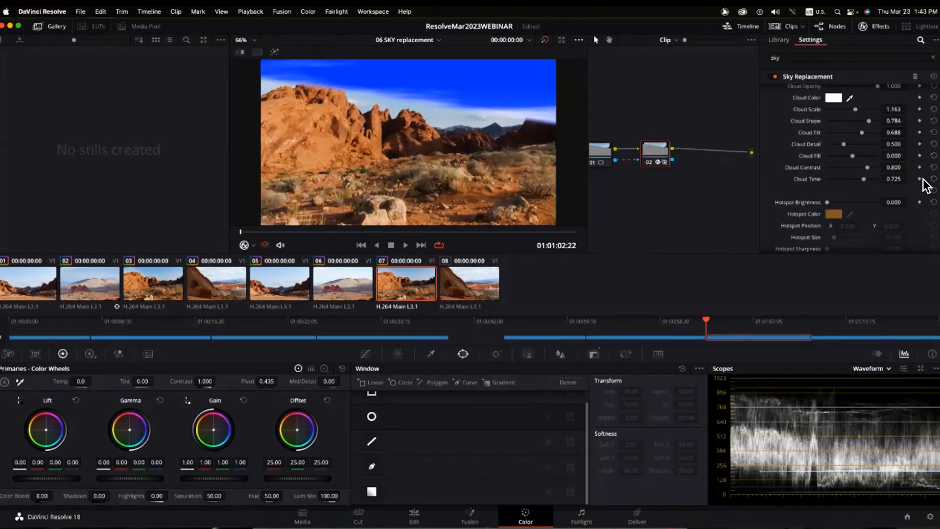
left_click(919, 179)
mouse_move(847, 197)
left_mouse_down()
mouse_move(836, 200)
mouse_move(850, 204)
left_mouse_up()
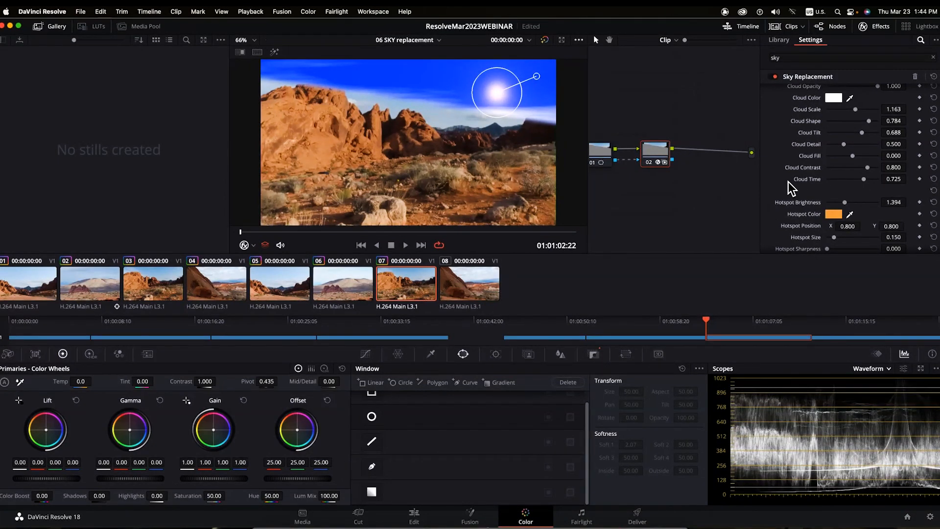
key("ctrl+f")
key("space")
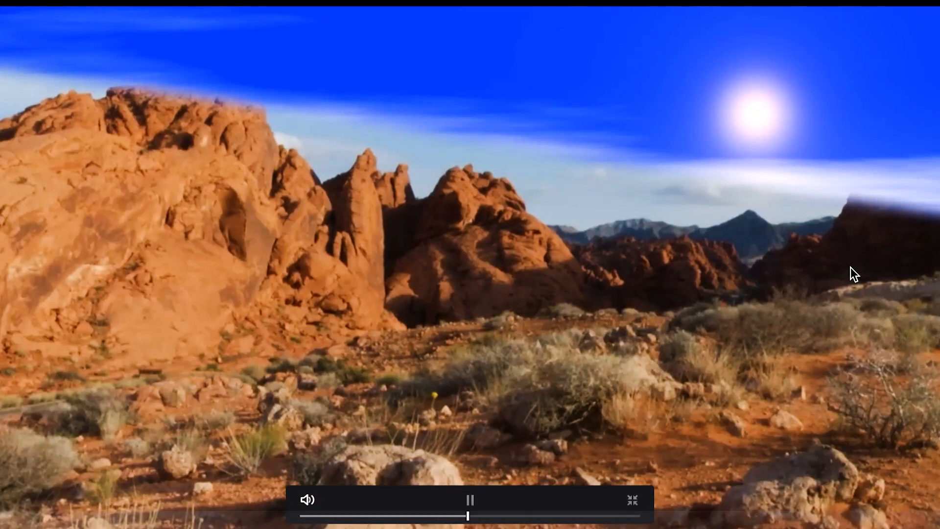
key("space")
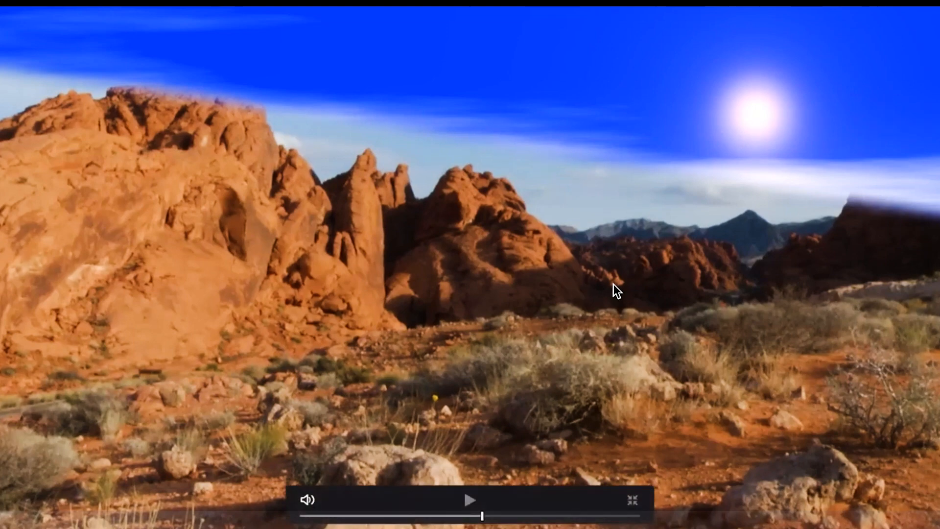
key("Escape")
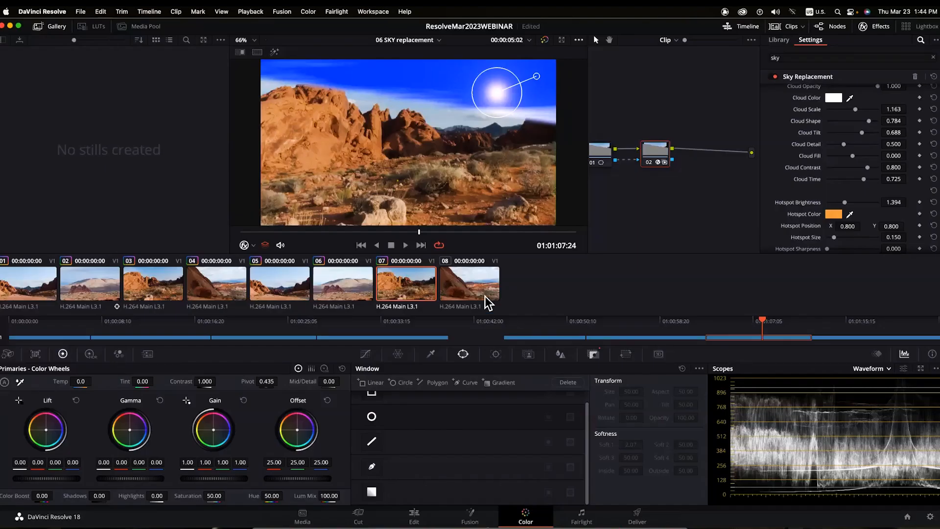
- Move to clip 08, line up node 01, and auto-balance its colours
key("Down")
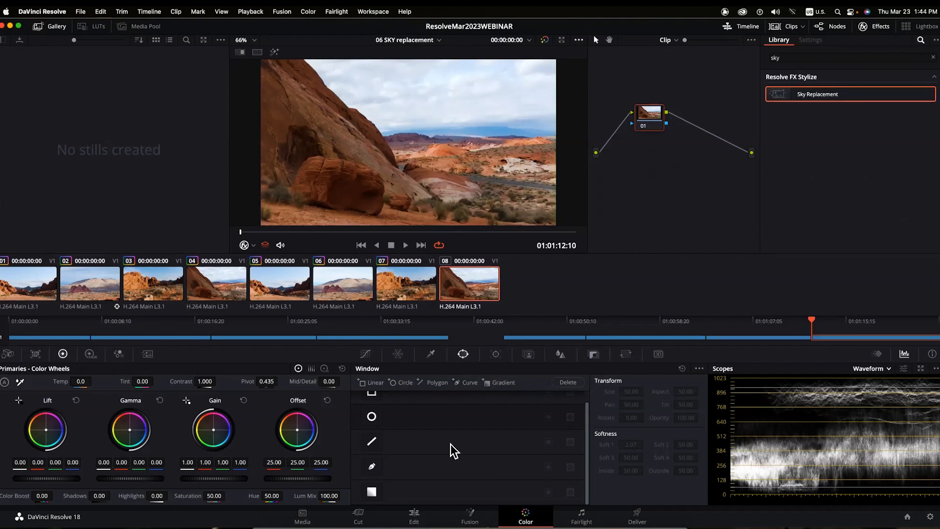
scroll(406, 402, "up", 1)
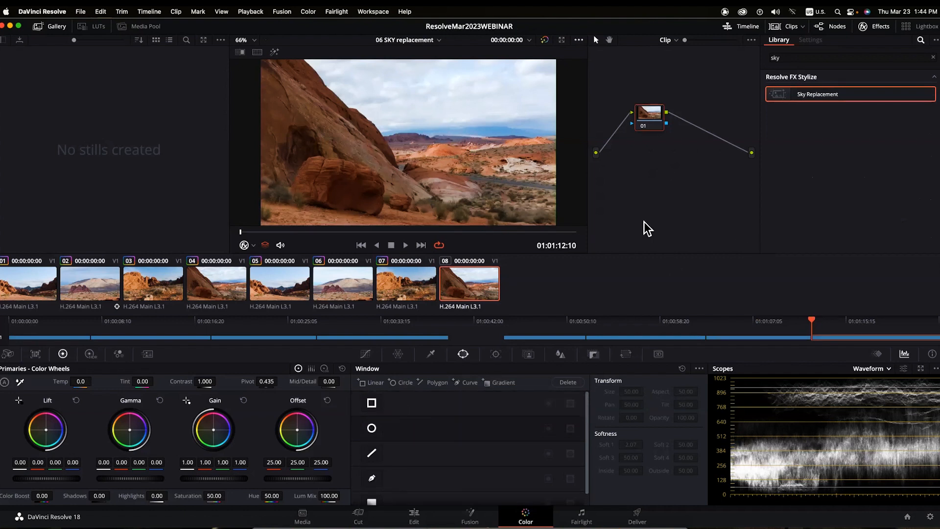
left_click_drag(651, 113, 645, 150)
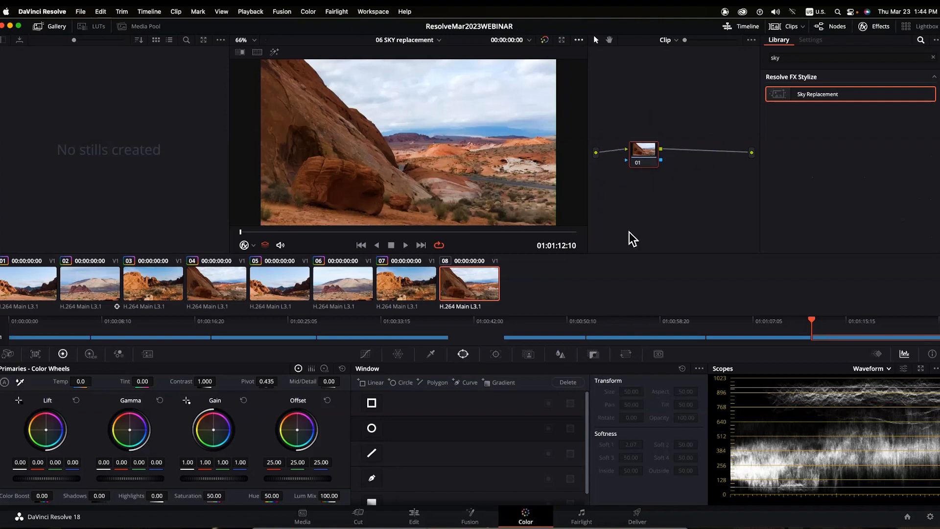
left_click(5, 385)
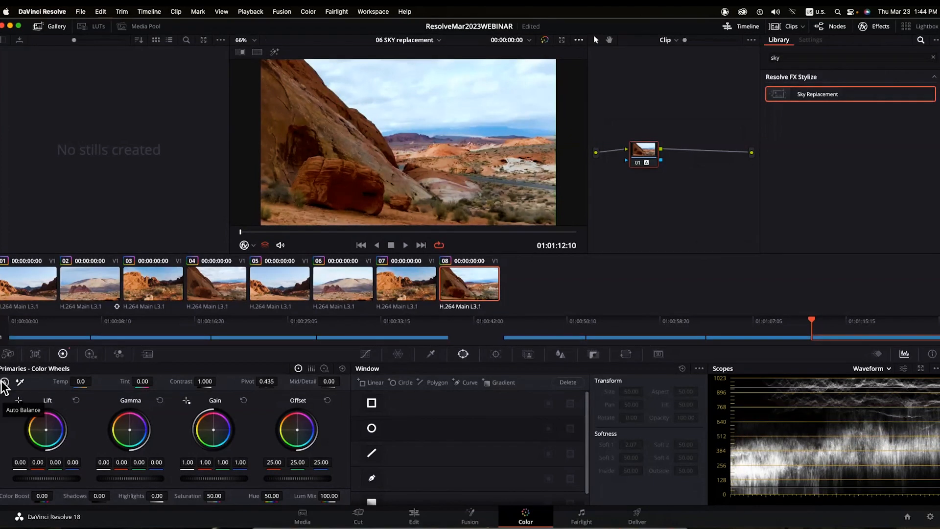
- Add a linear window and shape its corners to cover the sky along the rock edge
left_click(372, 402)
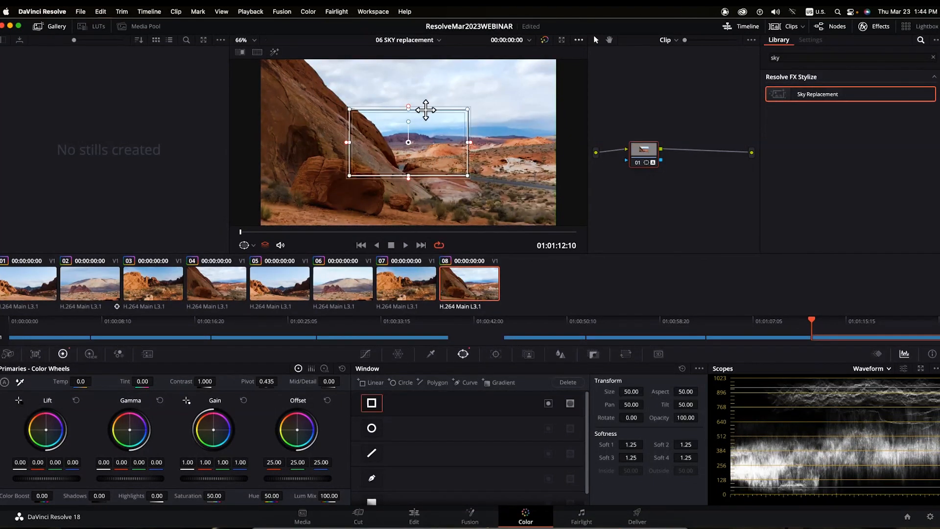
left_click_drag(426, 109, 458, 134)
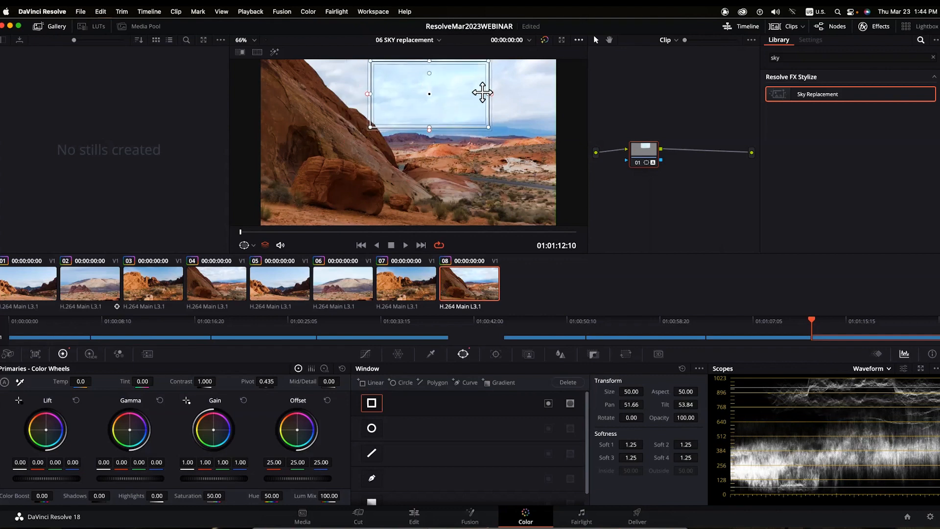
left_click_drag(488, 93, 559, 104)
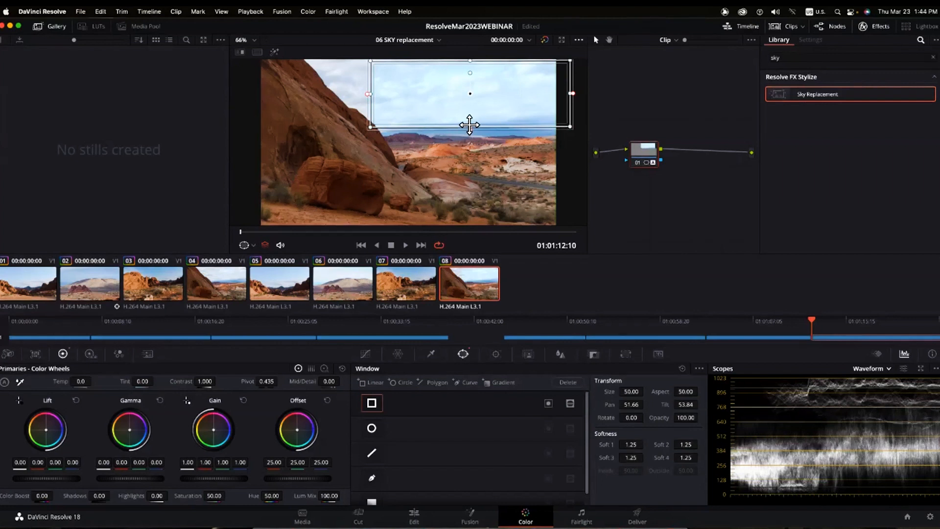
left_click_drag(470, 127, 470, 132)
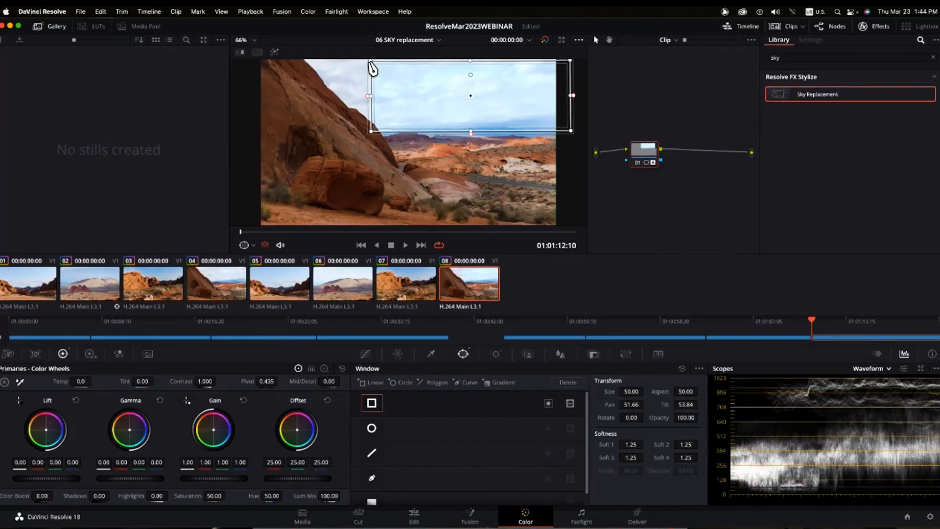
left_click_drag(370, 60, 305, 59)
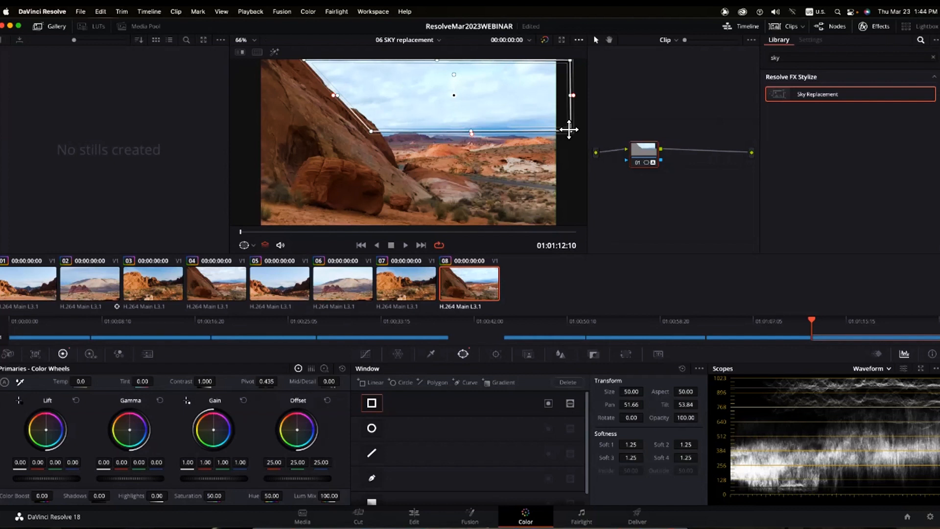
left_click_drag(569, 129, 569, 133)
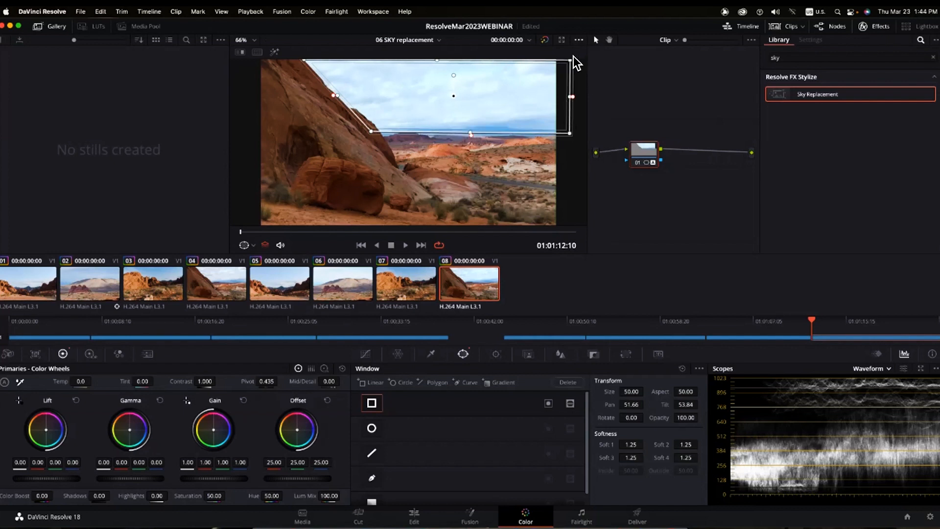
left_click_drag(570, 60, 568, 60)
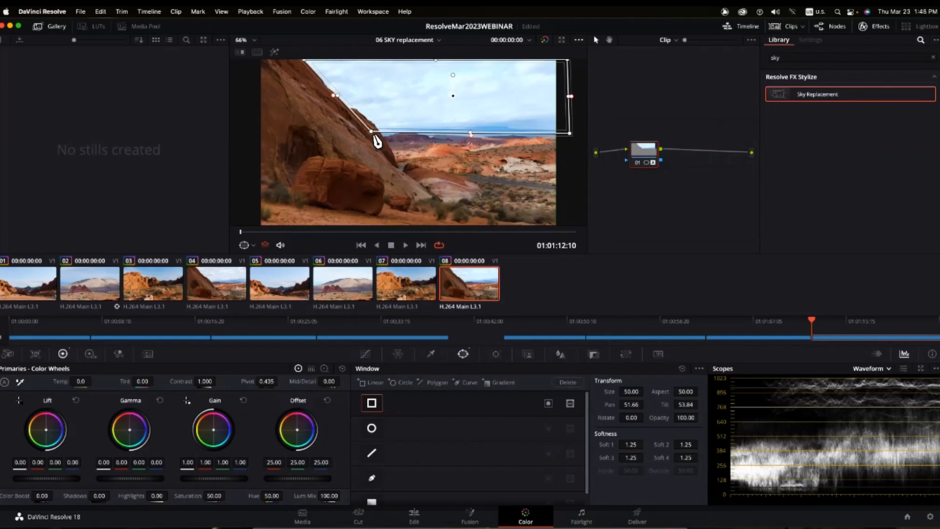
left_click_drag(383, 134, 385, 135)
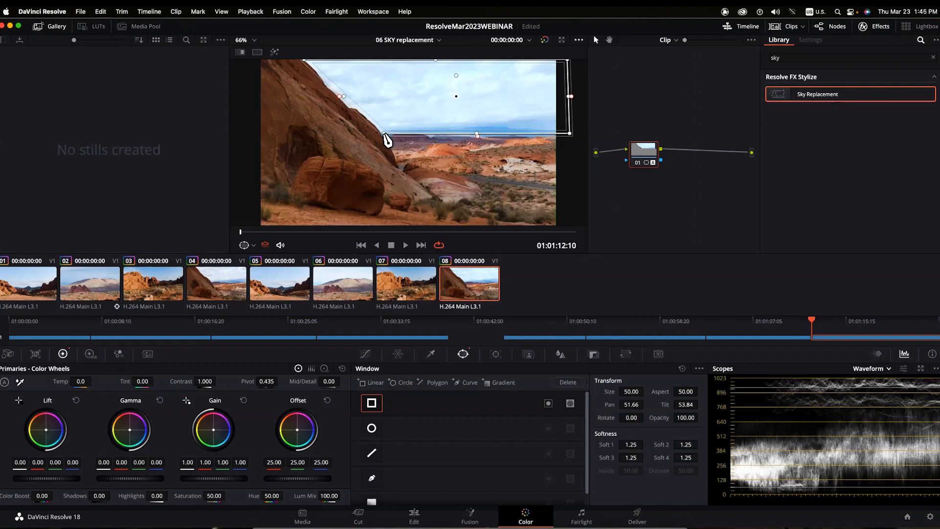
left_click_drag(342, 97, 339, 98)
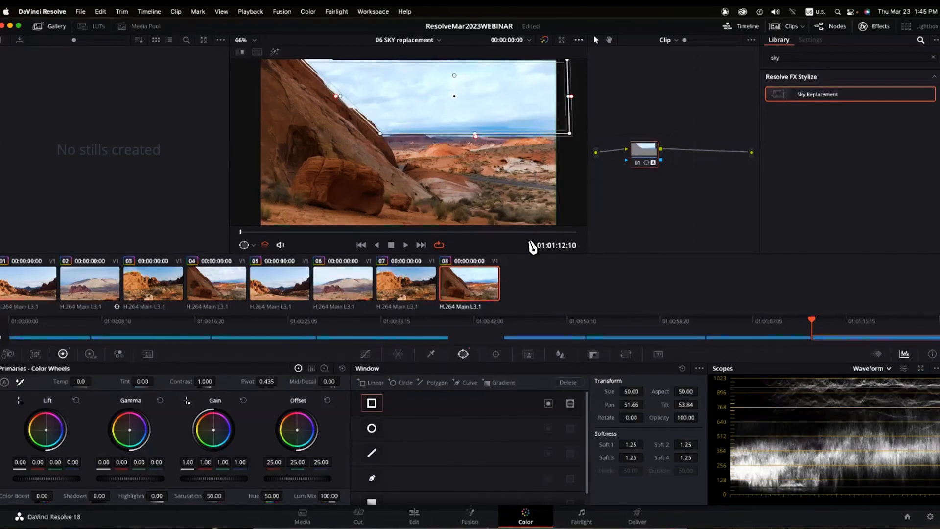
- Soften the sky window's edge slightly and add serial node 02 after it
left_click_drag(629, 443, 627, 443)
left_click_drag(649, 155, 678, 162)
key("alt+s")
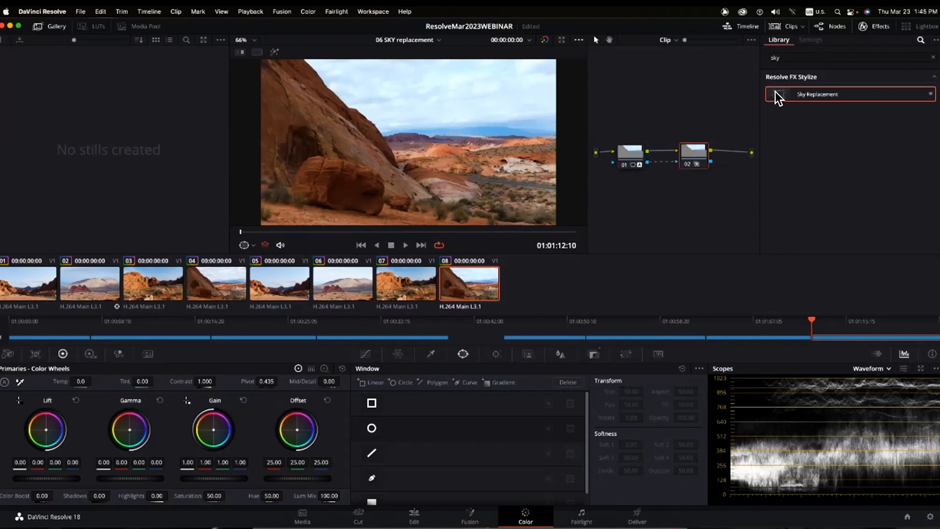
- Apply Sky Replacement to node 02 and set the artificial clouds to full opacity
left_click_drag(775, 92, 746, 170)
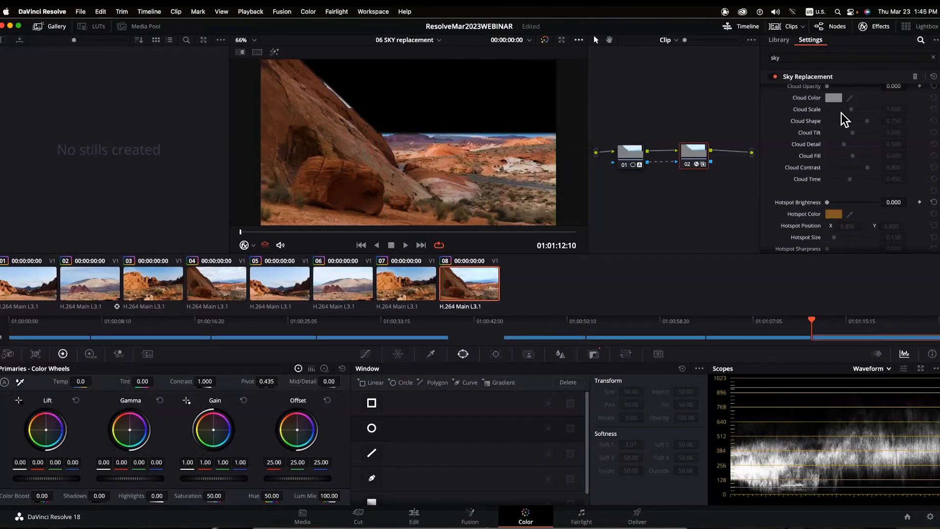
left_click_drag(827, 87, 885, 99)
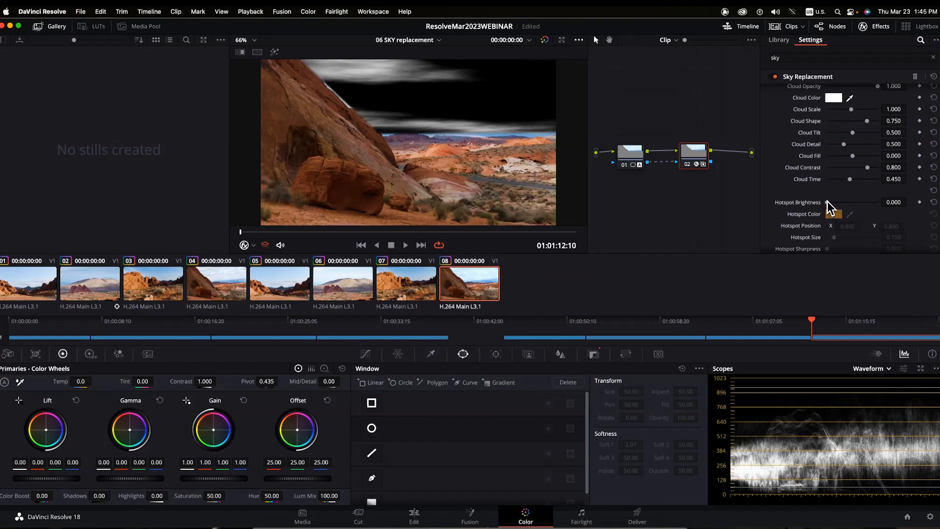
scroll(867, 113, "up", 3)
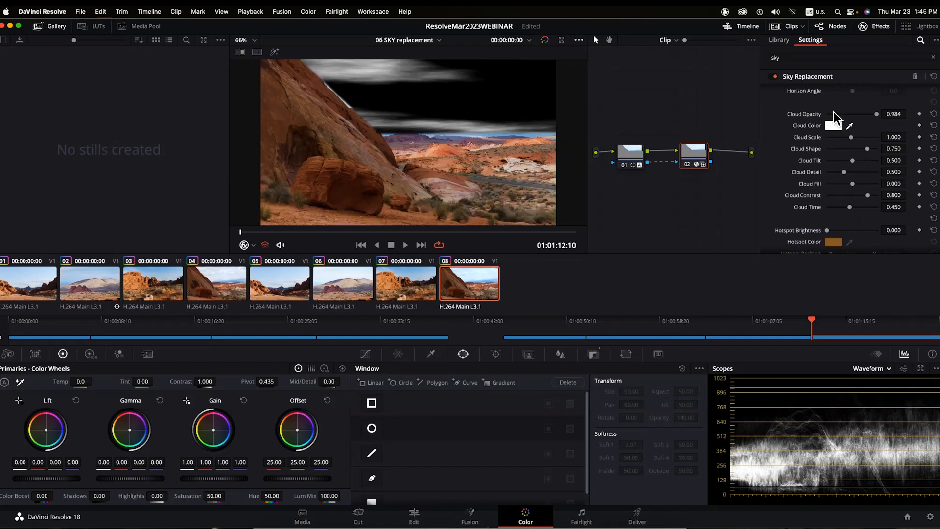
mouse_move(875, 113)
left_mouse_down()
mouse_move(819, 117)
mouse_move(878, 114)
left_mouse_up()
- Bring in a grey artificial sky behind the clouds, then set node 01's window Soft 3 to 2.07
scroll(935, 144, "up", 4)
scroll(846, 161, "up", 1)
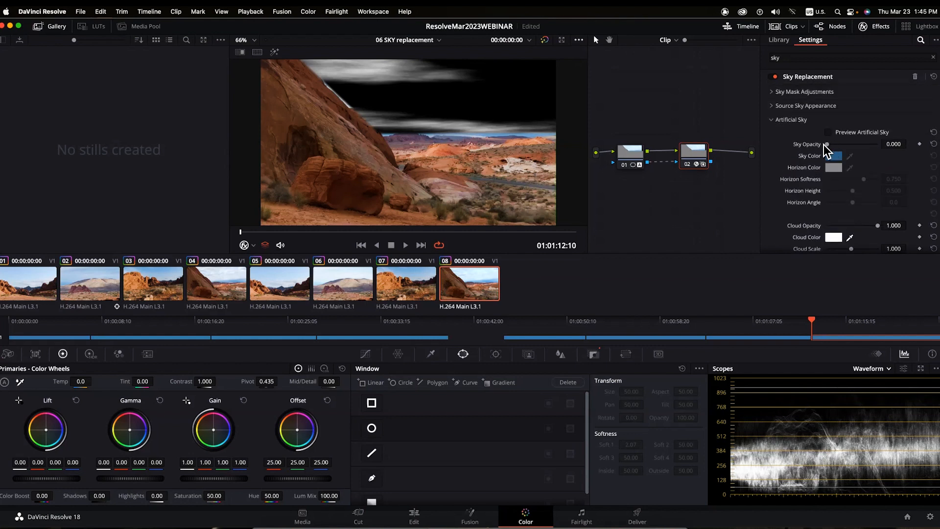
left_click_drag(829, 143, 853, 154)
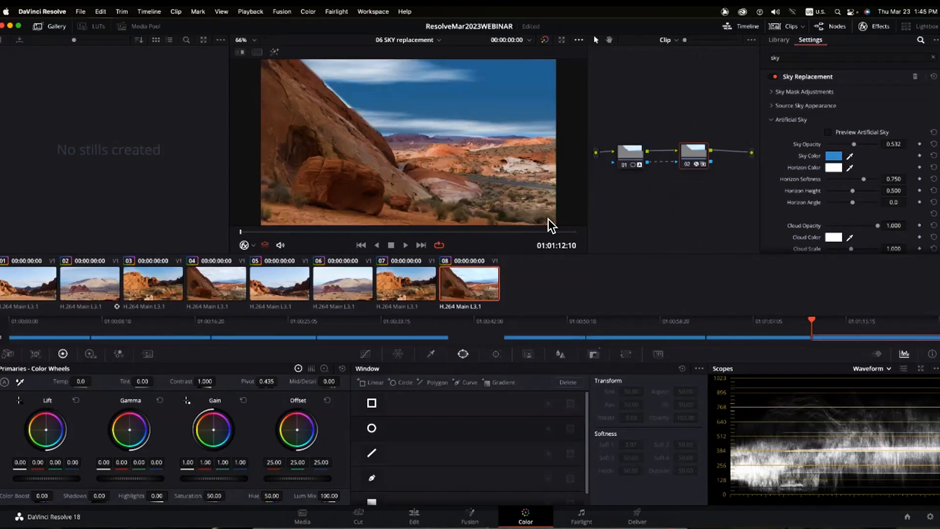
left_click(479, 212)
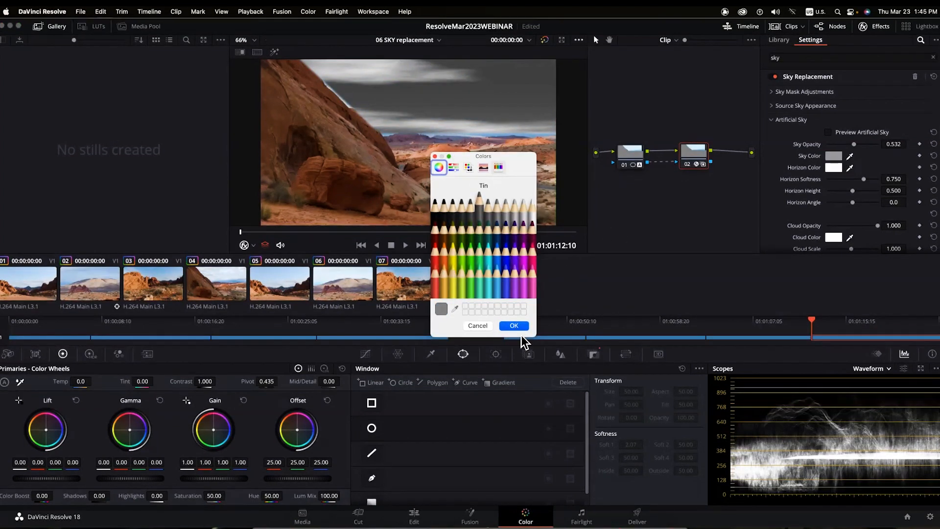
key("Return")
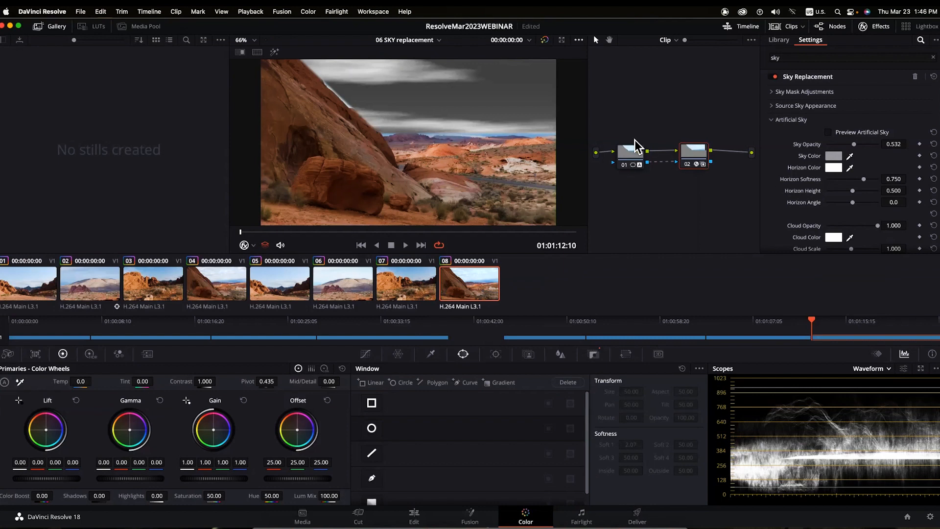
left_click(623, 157)
left_click_drag(637, 459, 629, 457)
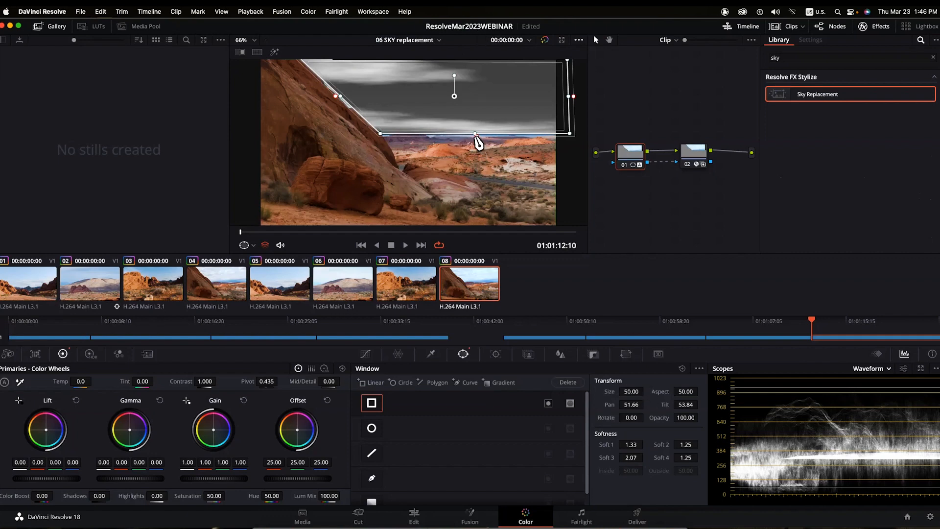
- Feather the window's bottom edge to Soft 4 of 3.92 and lower that edge slightly
left_click_drag(477, 142, 475, 147)
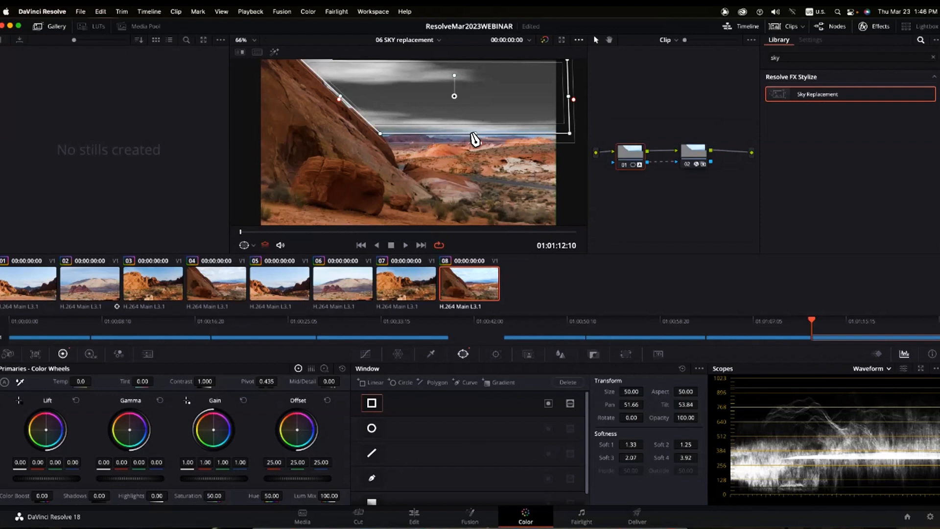
left_click_drag(475, 141, 535, 135)
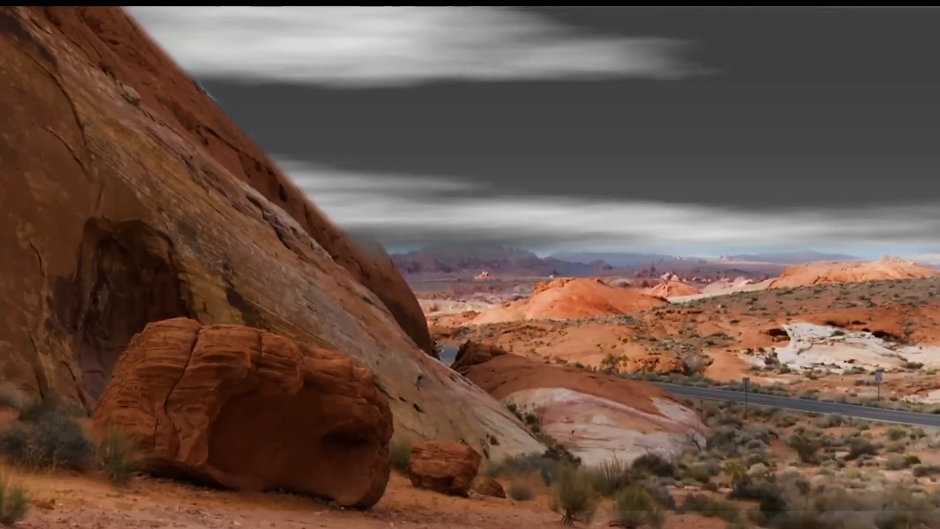
- Exit the full-screen preview and switch to the Edit page with the 06 SKY replacement timeline
left_click(568, 248)
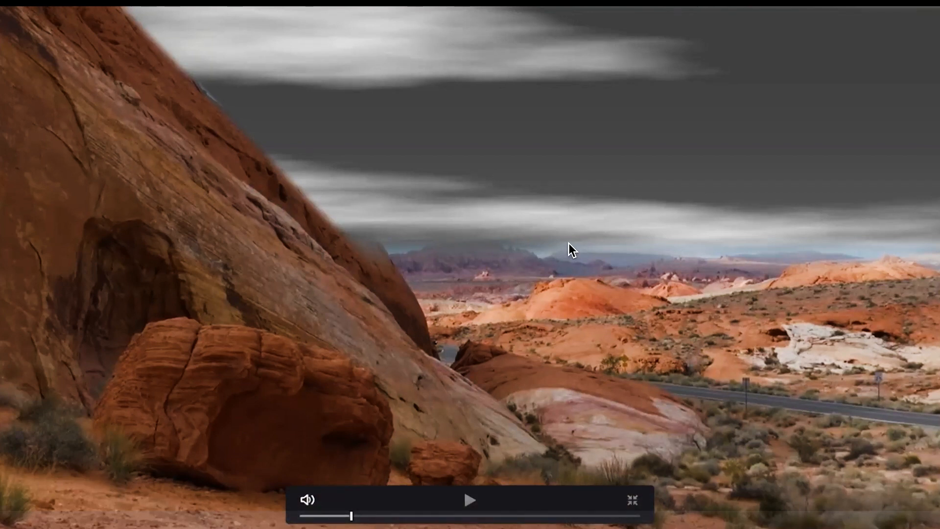
key("Escape")
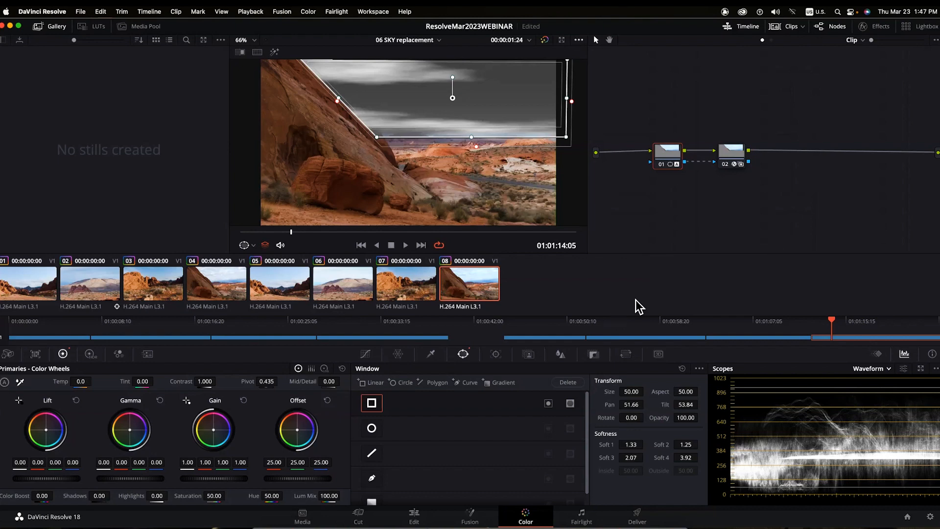
left_click(409, 520)
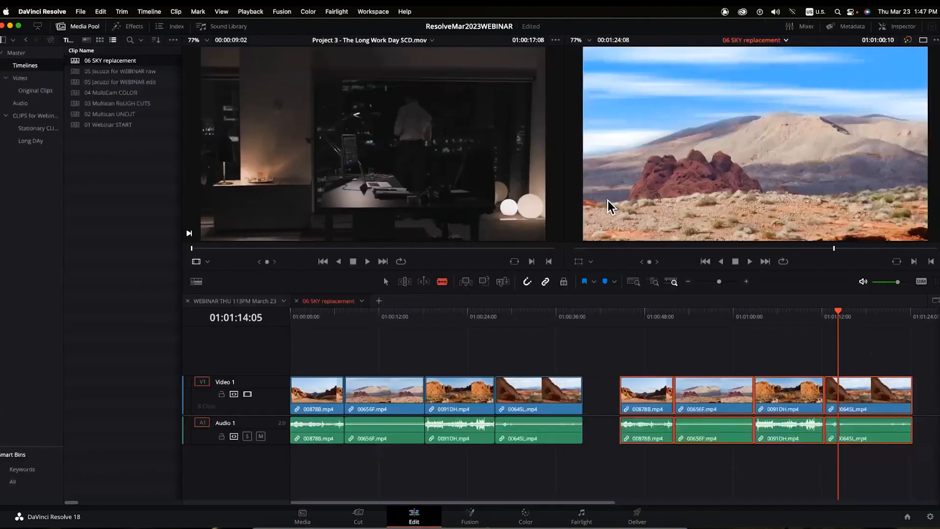